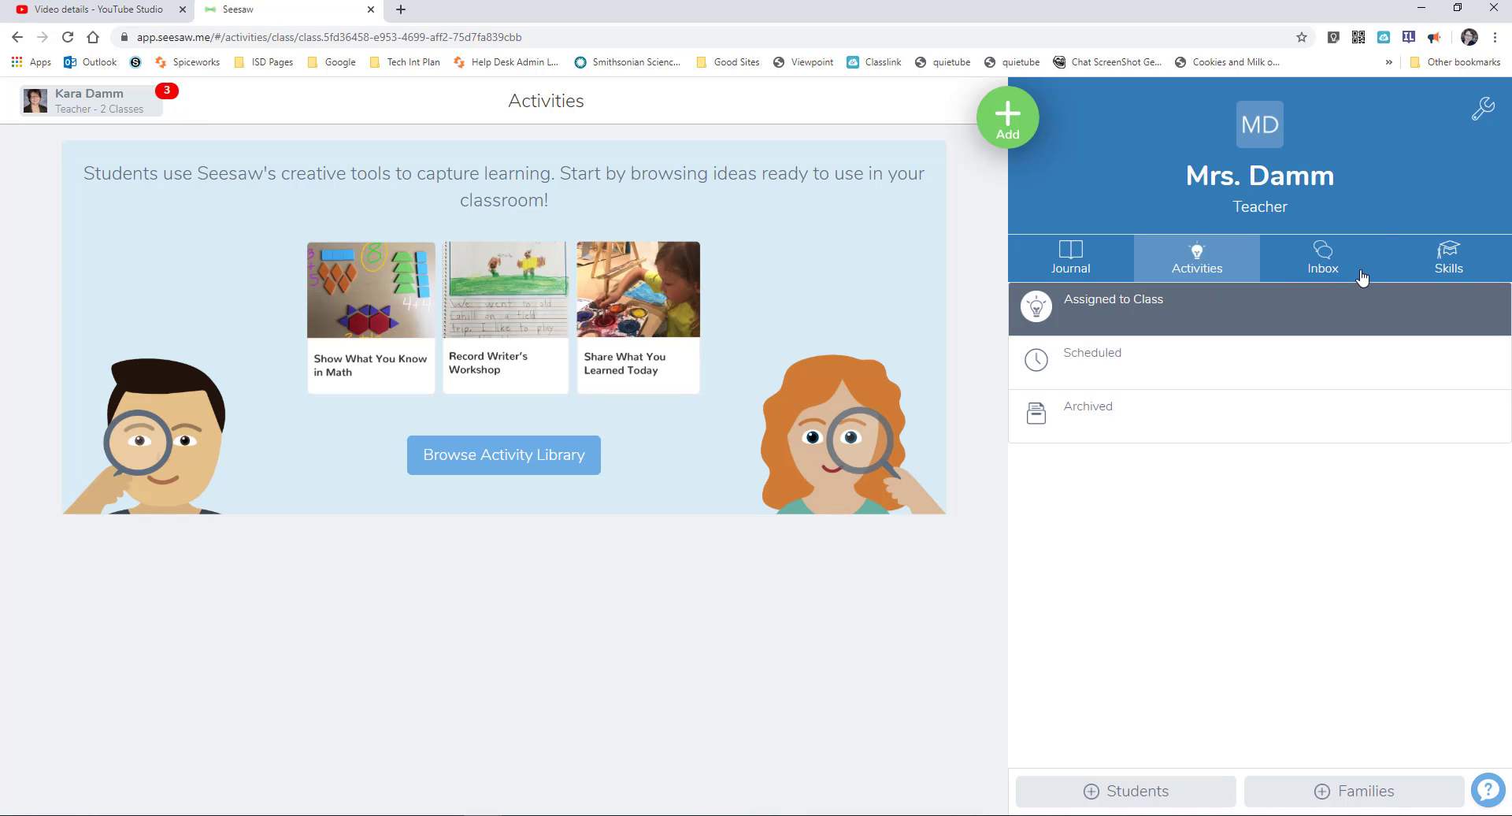
- View the class Inbox and the Skills page
left_click(1299, 258)
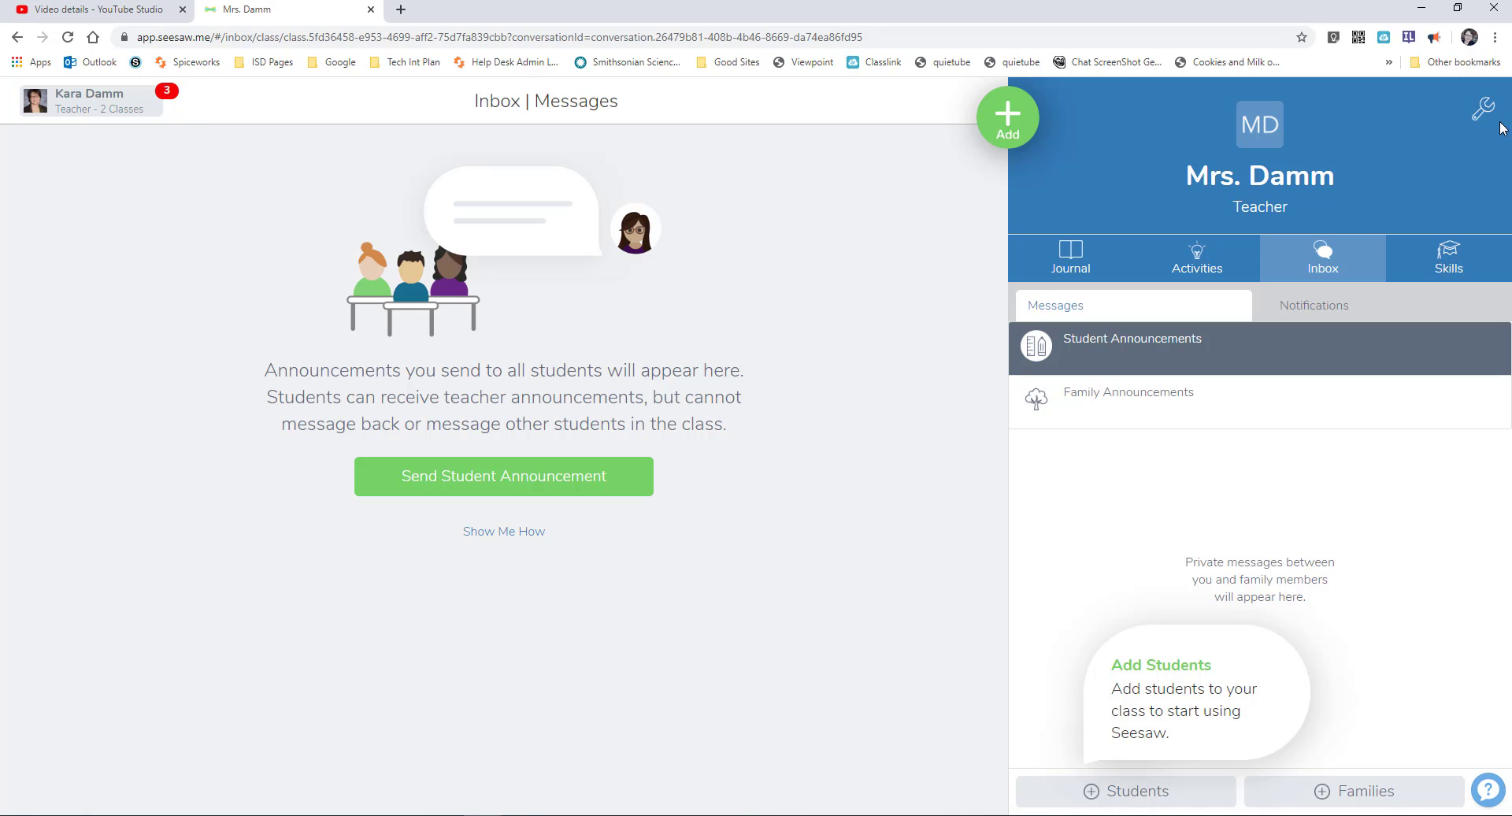
left_click(1445, 279)
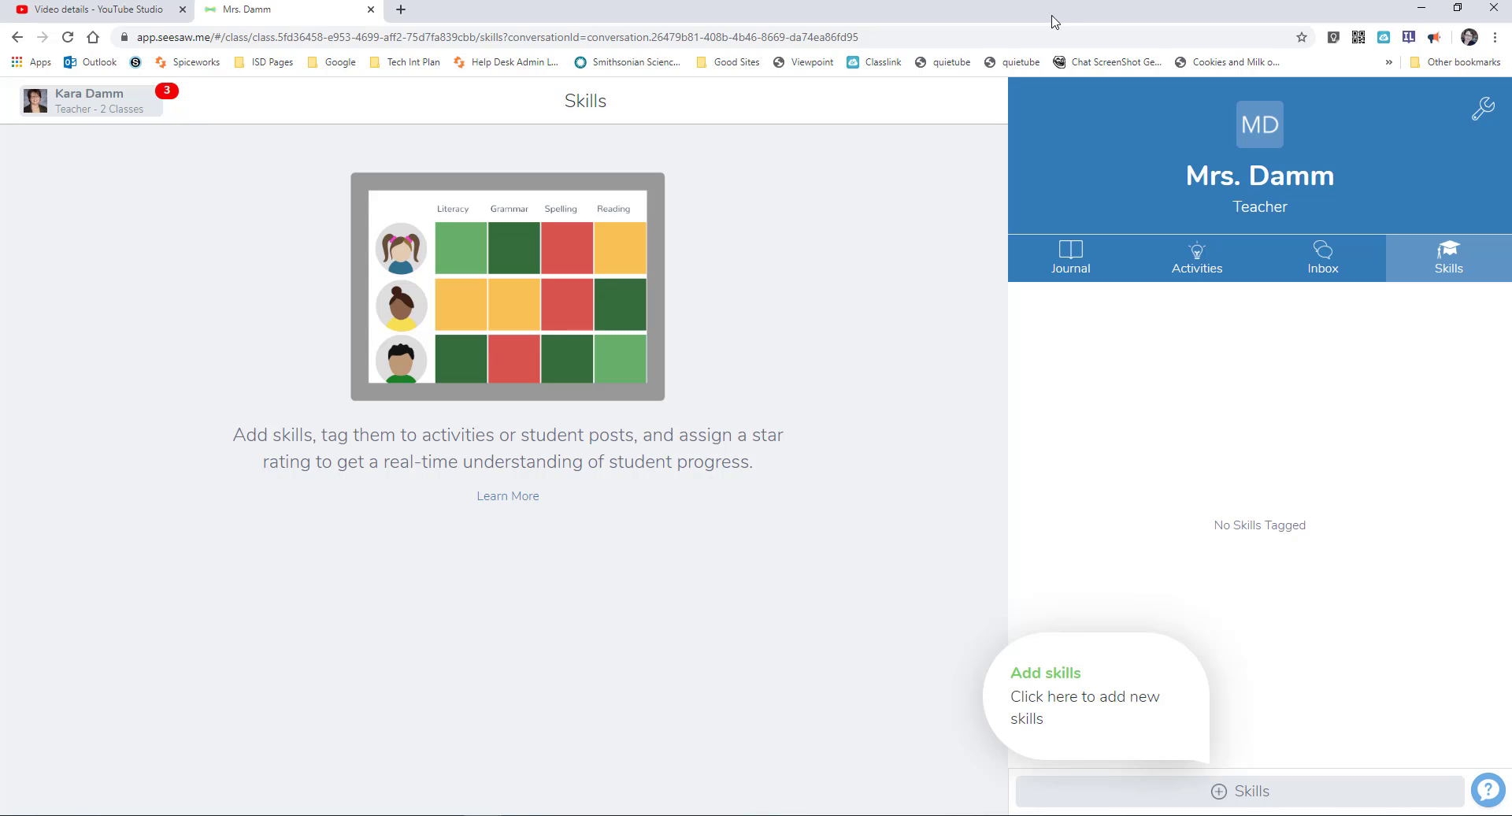
- Open the class settings, view the class name for editing, and return without changing it
left_click(1484, 118)
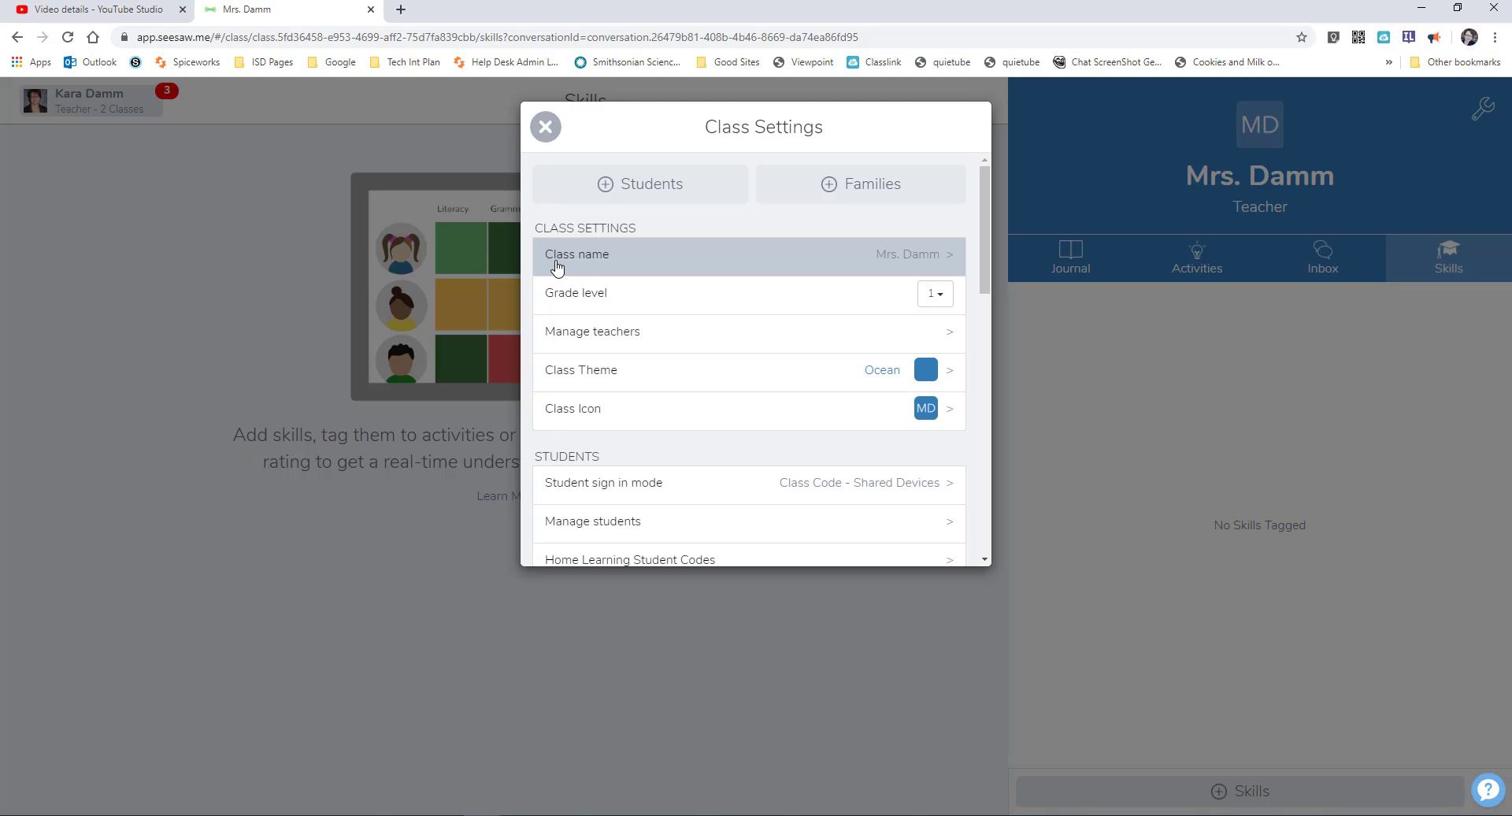
left_click(901, 264)
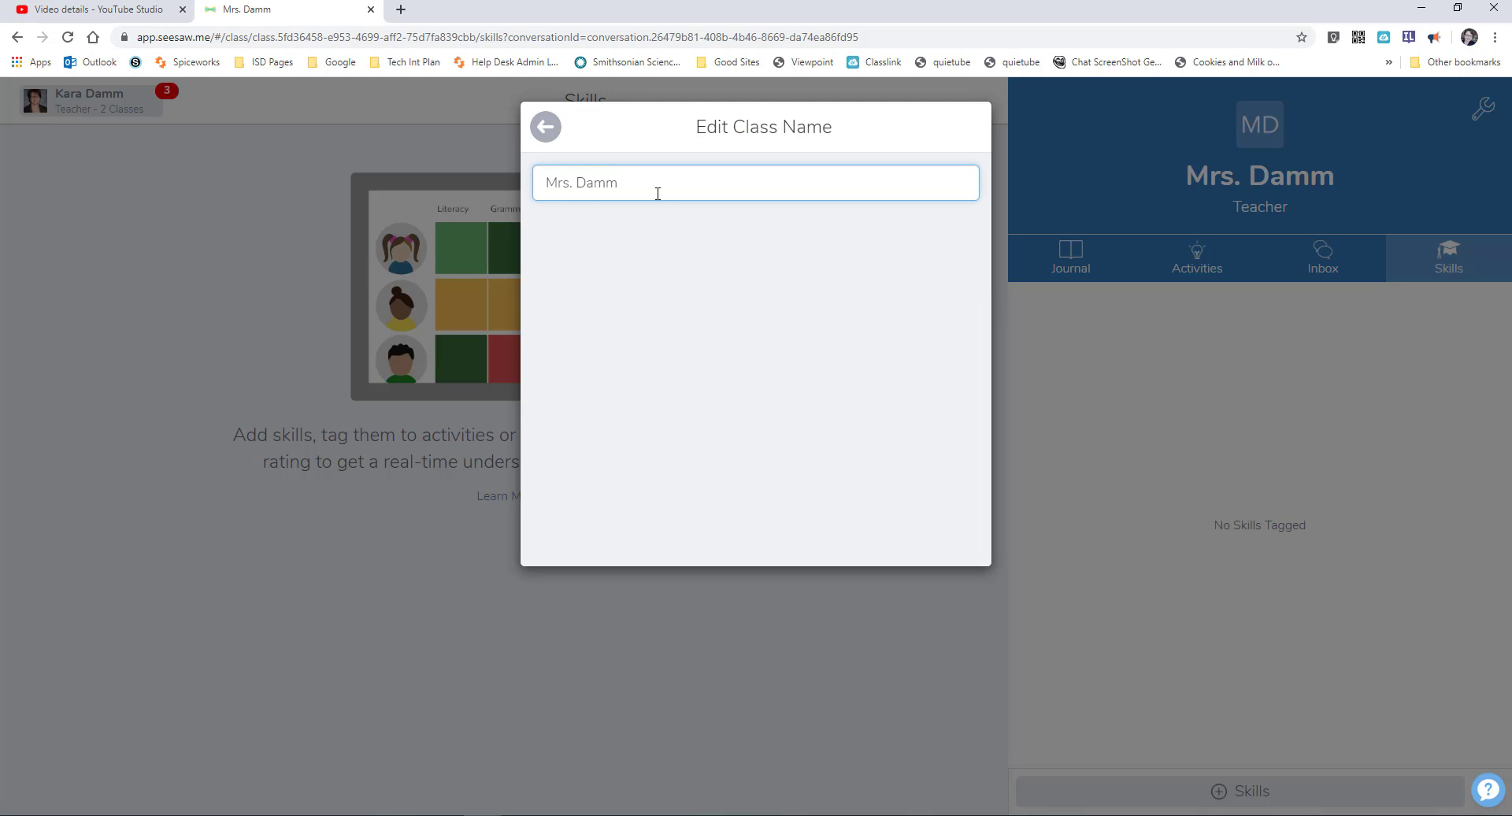
left_click(546, 127)
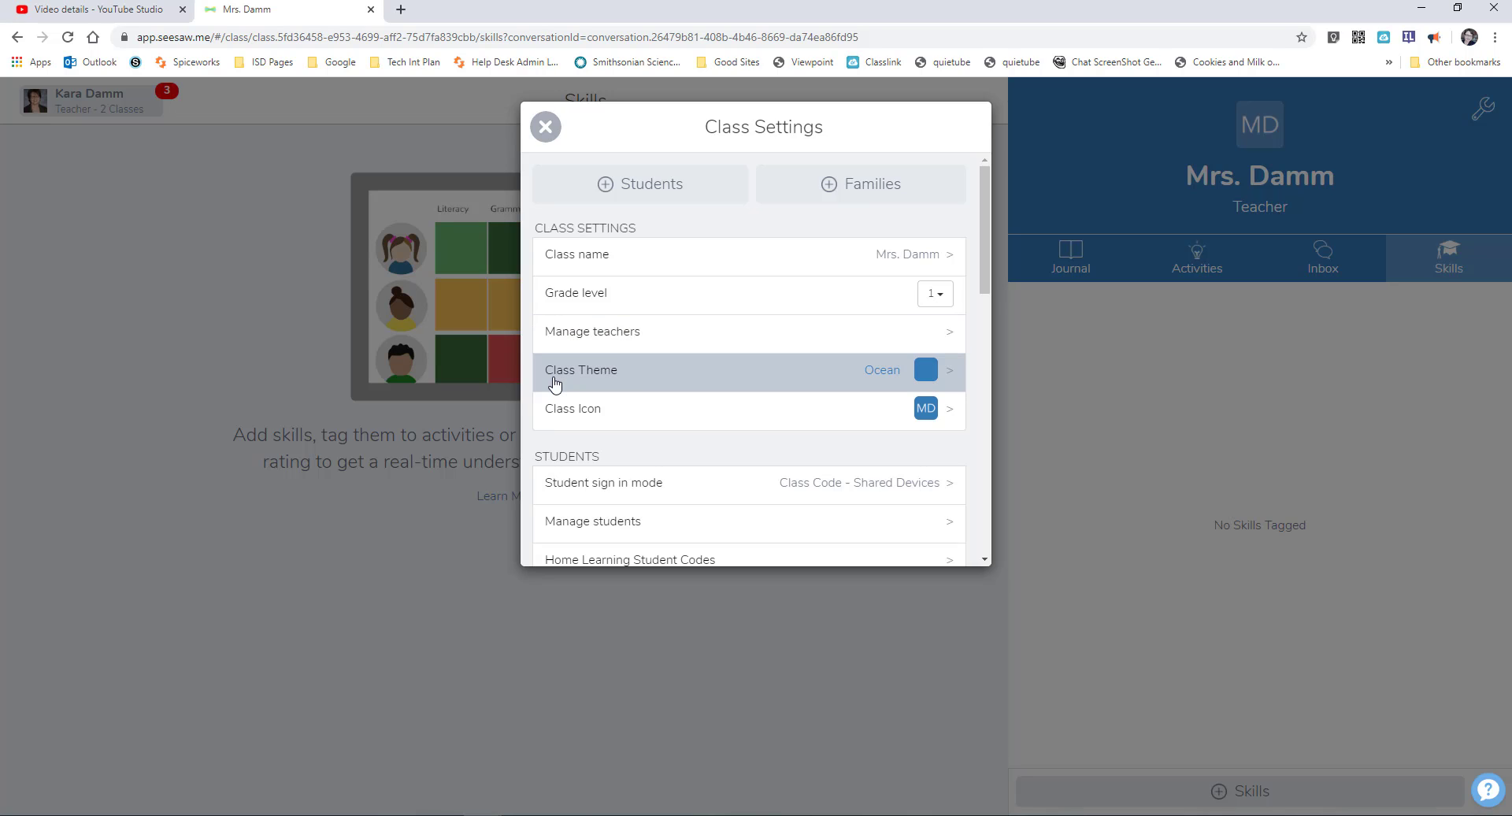
- Set the class theme to Coral and the class icon to the rainbow bear
left_click(654, 382)
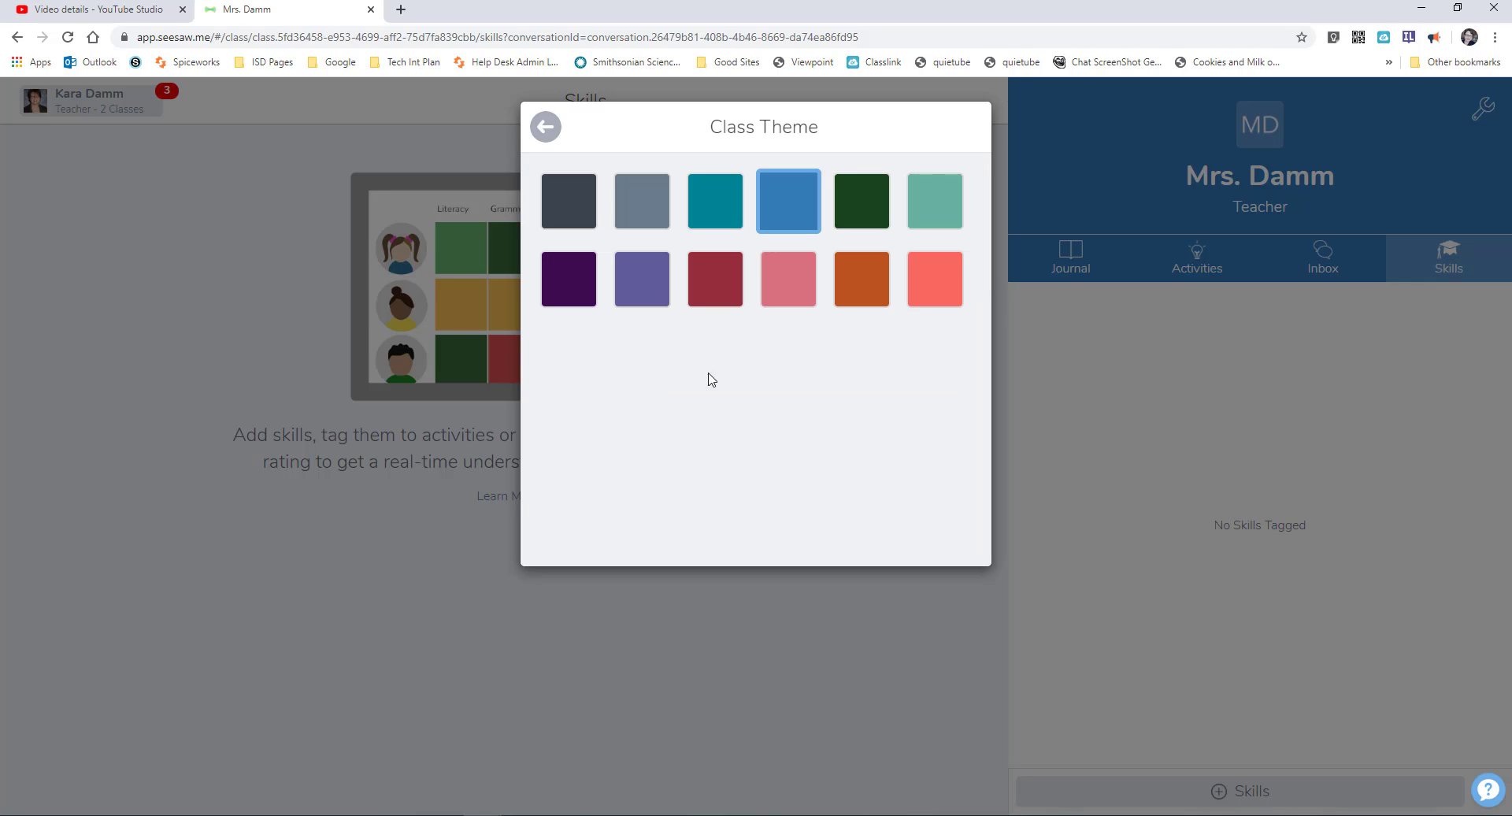
left_click(939, 283)
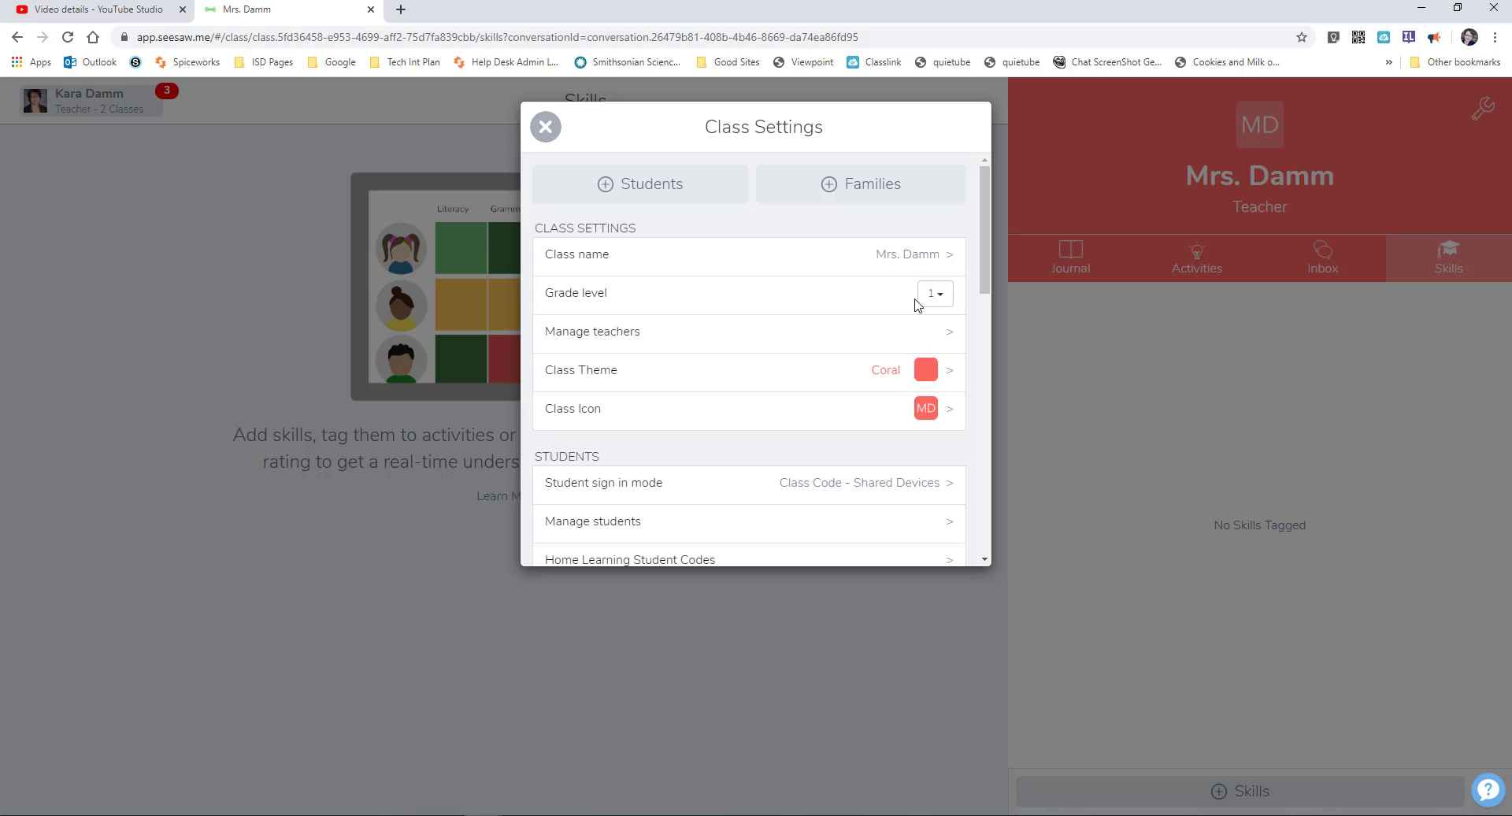
left_click_drag(988, 186, 988, 223)
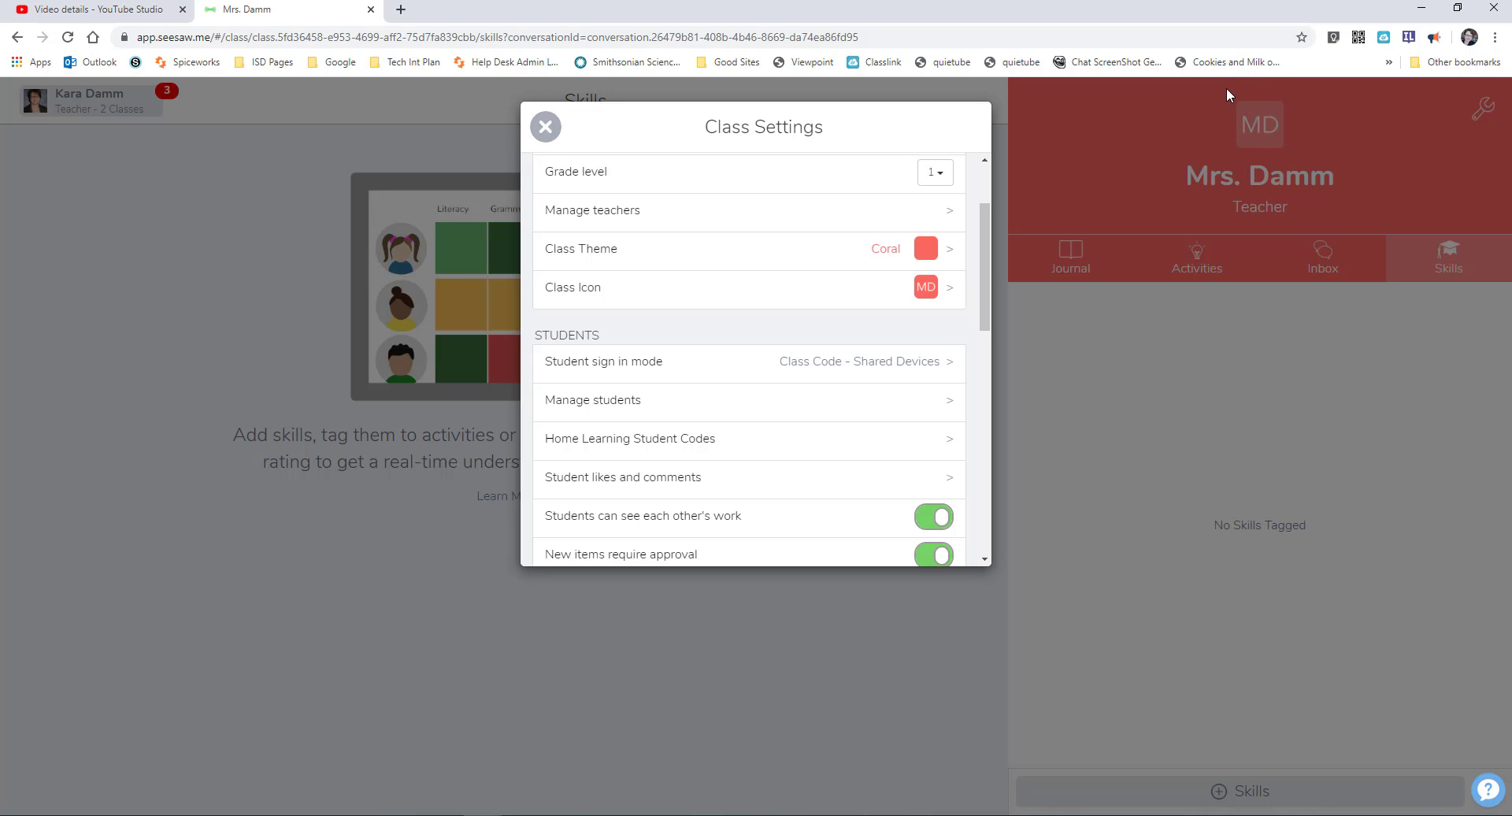
left_click(916, 288)
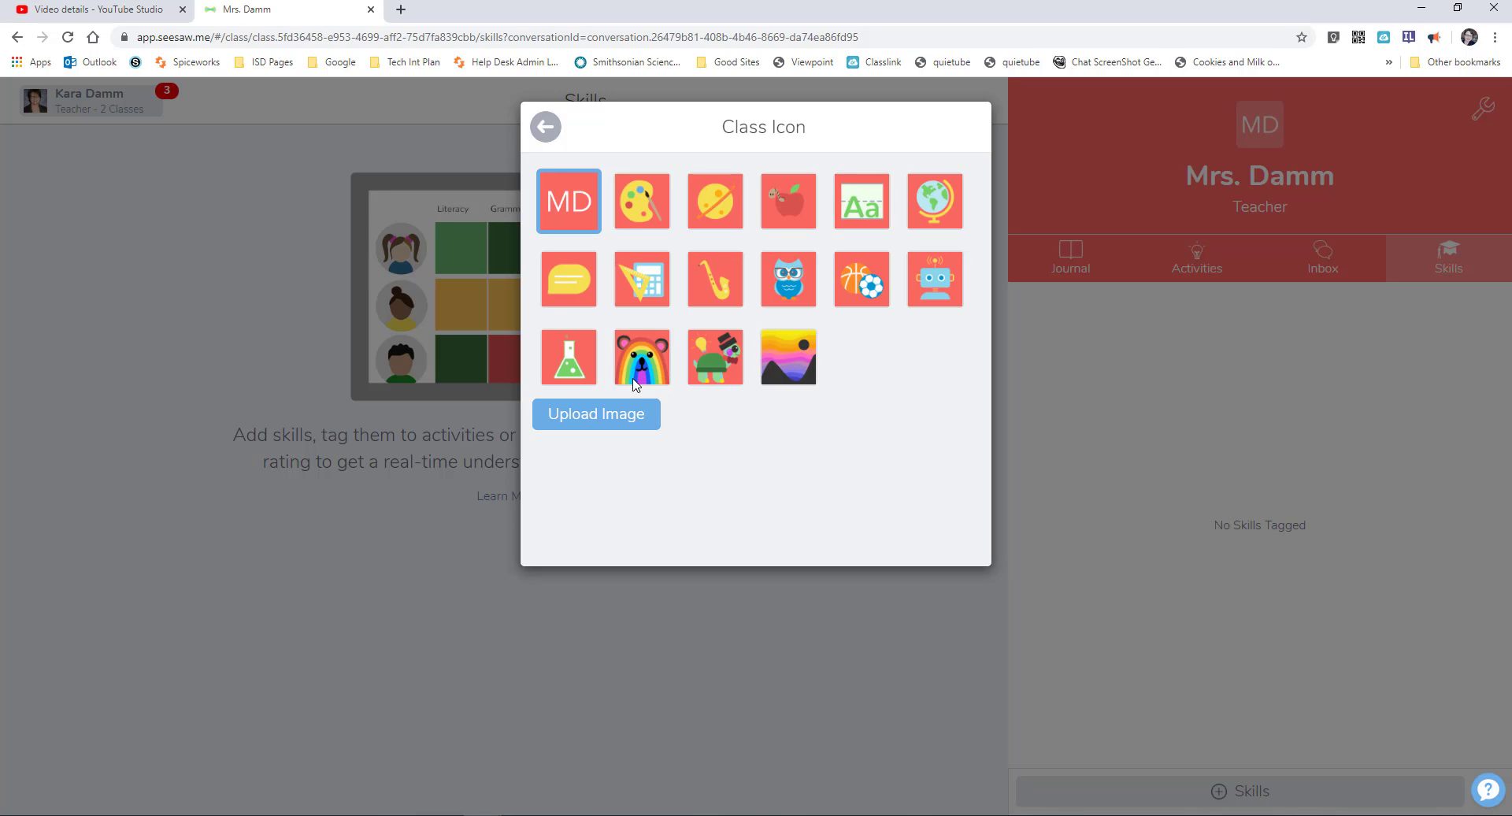
left_click(640, 376)
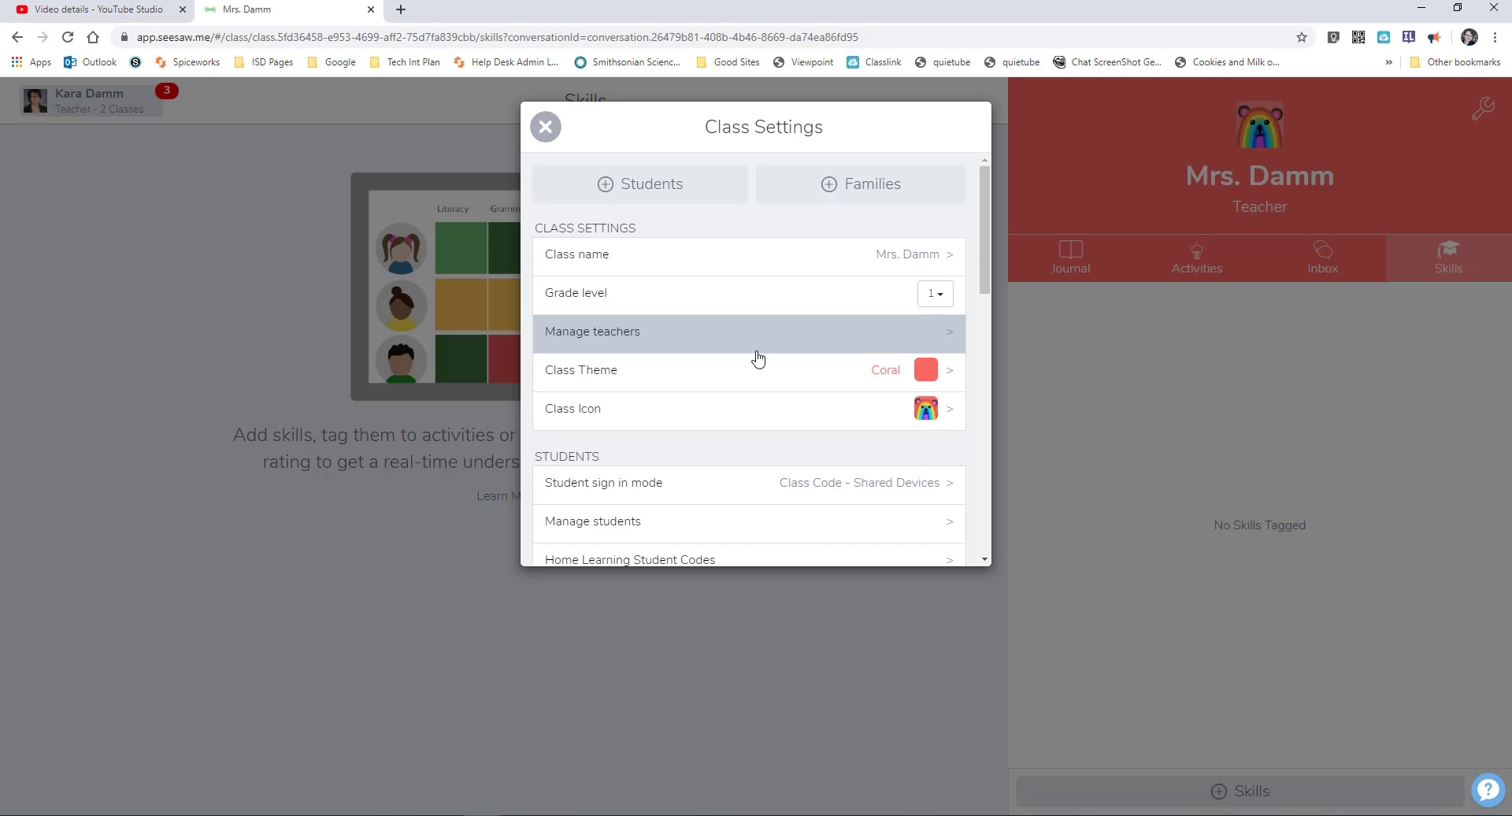
- Enable student likes in the student likes and comments settings and return to the class settings
scroll(758, 359, "down", 5)
left_click_drag(981, 389, 988, 333)
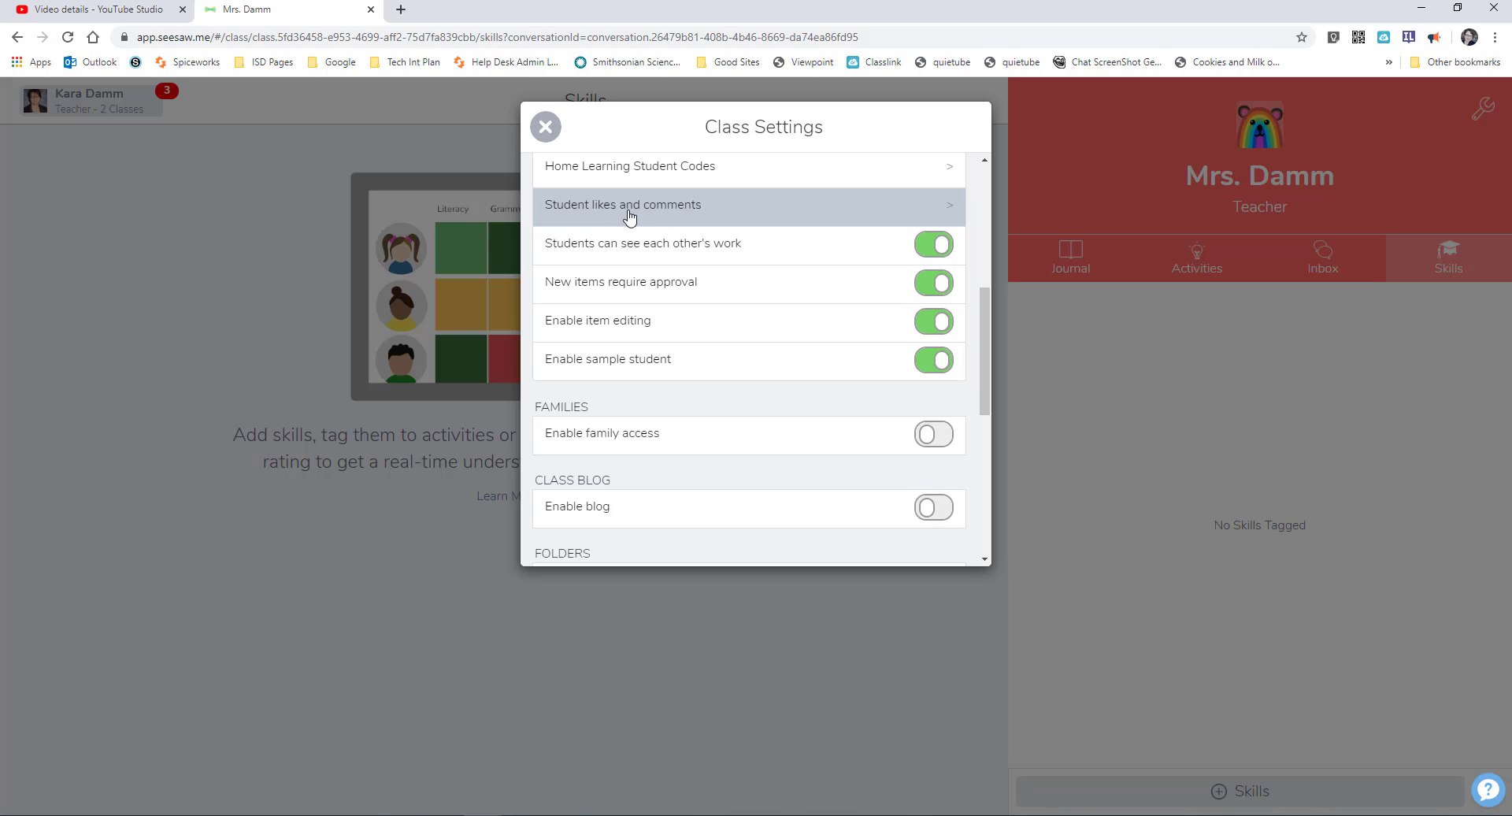
left_click(595, 219)
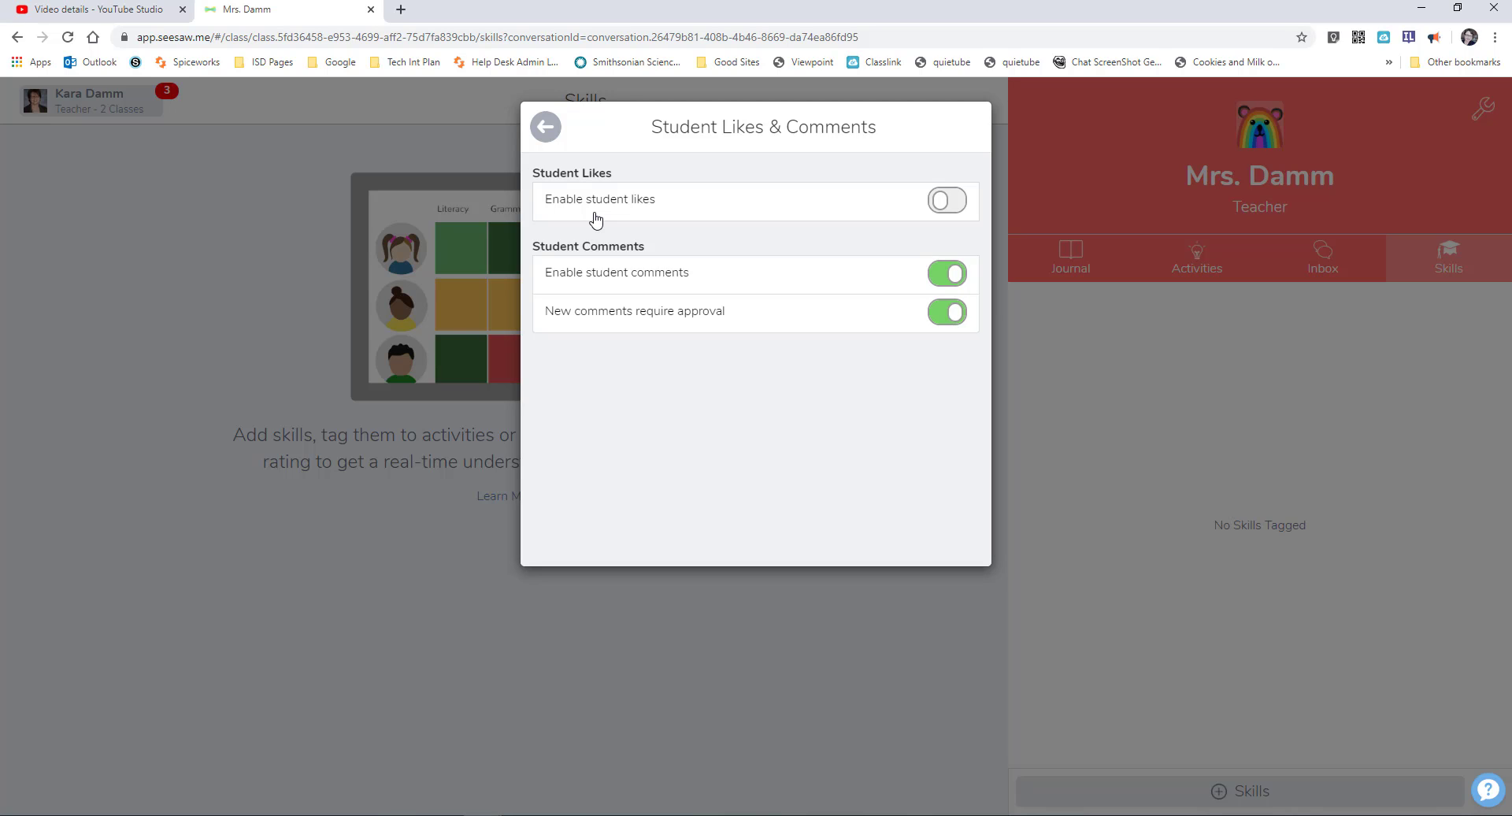
left_click(950, 207)
left_click(545, 127)
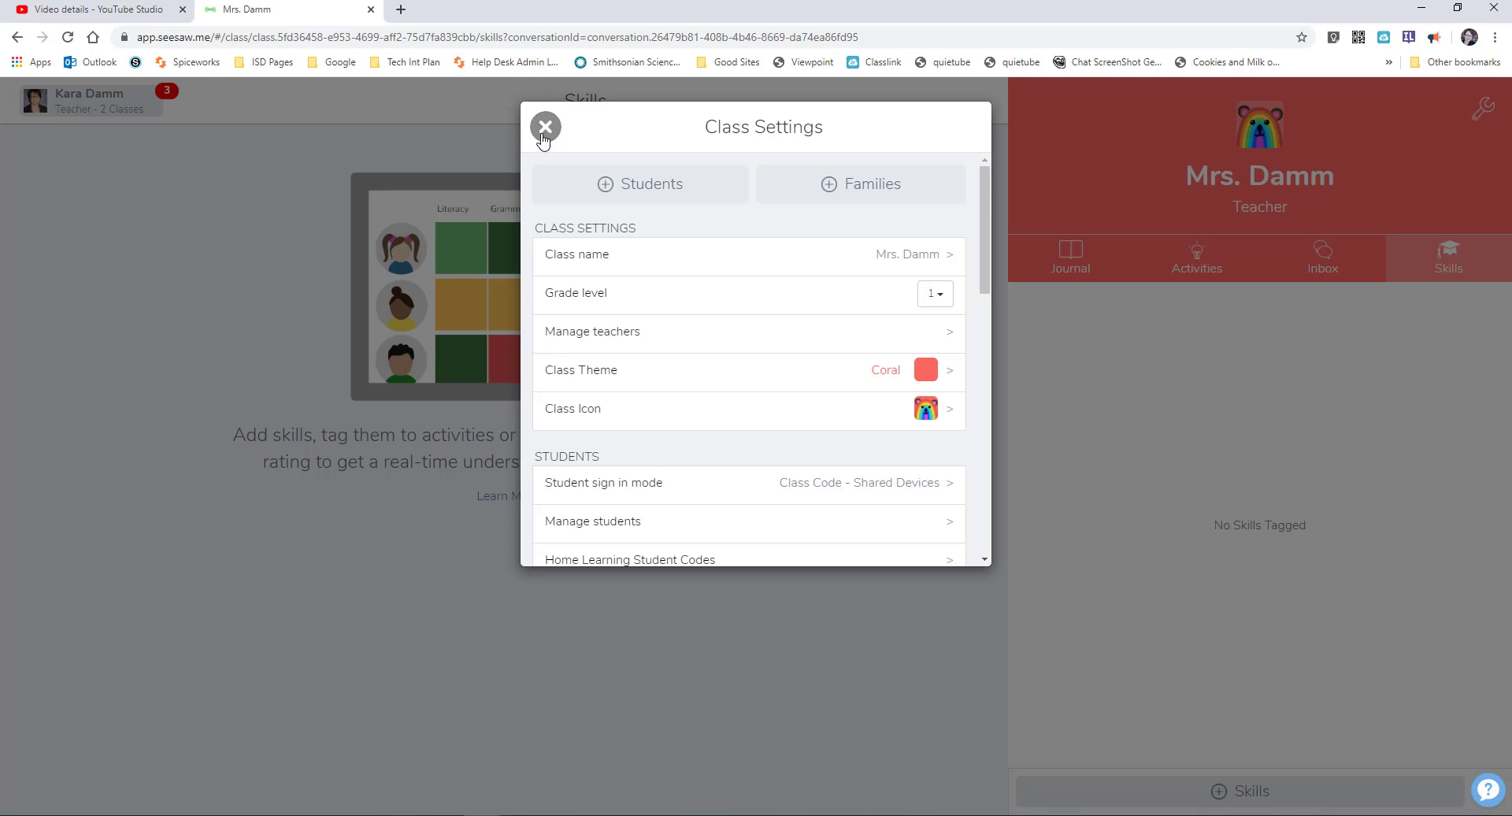
- Enable family access for the class
scroll(985, 201, "down", 5)
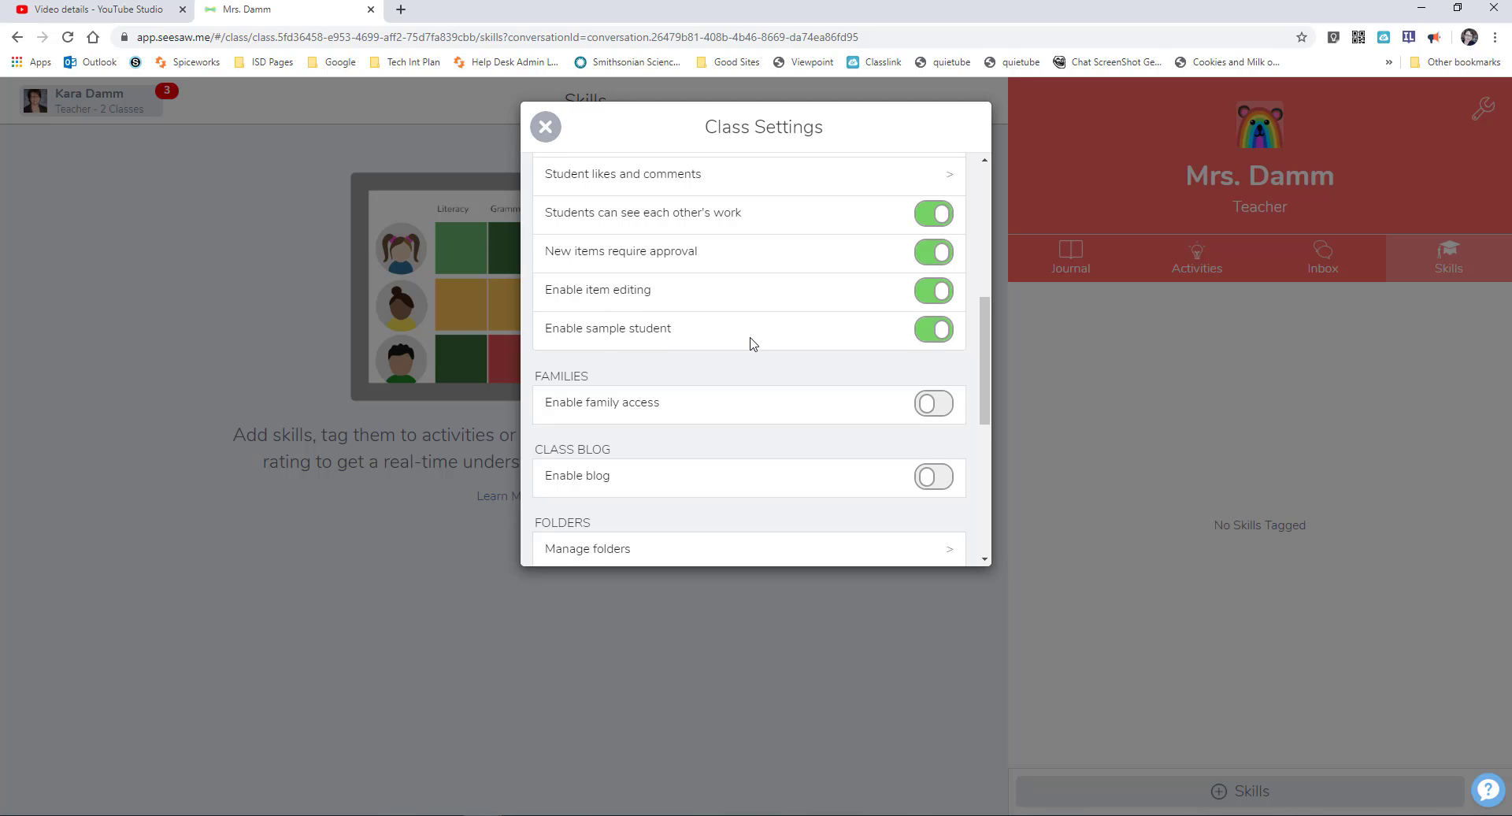
left_click_drag(984, 343, 984, 390)
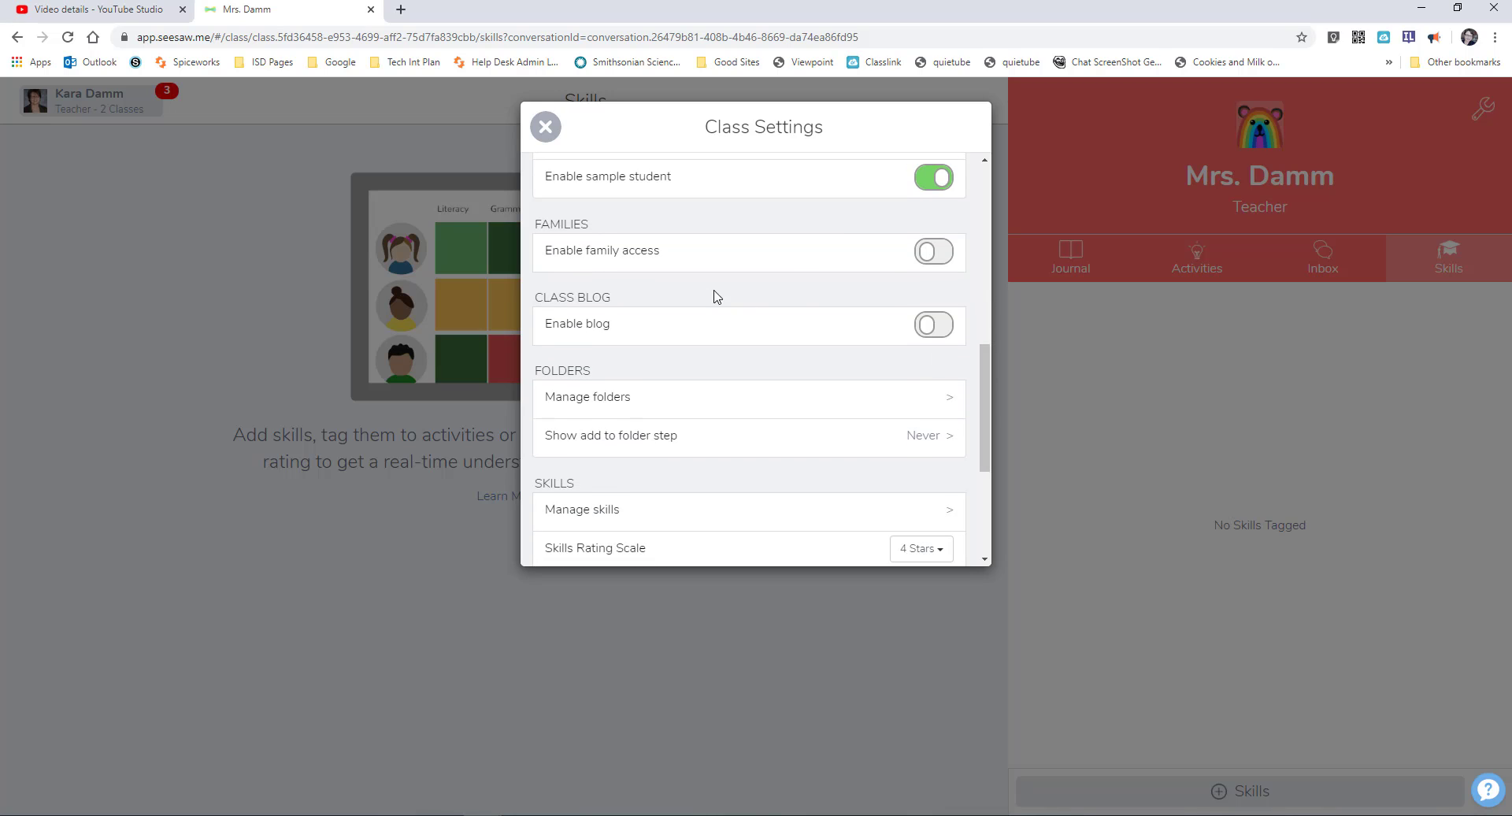
left_click(941, 254)
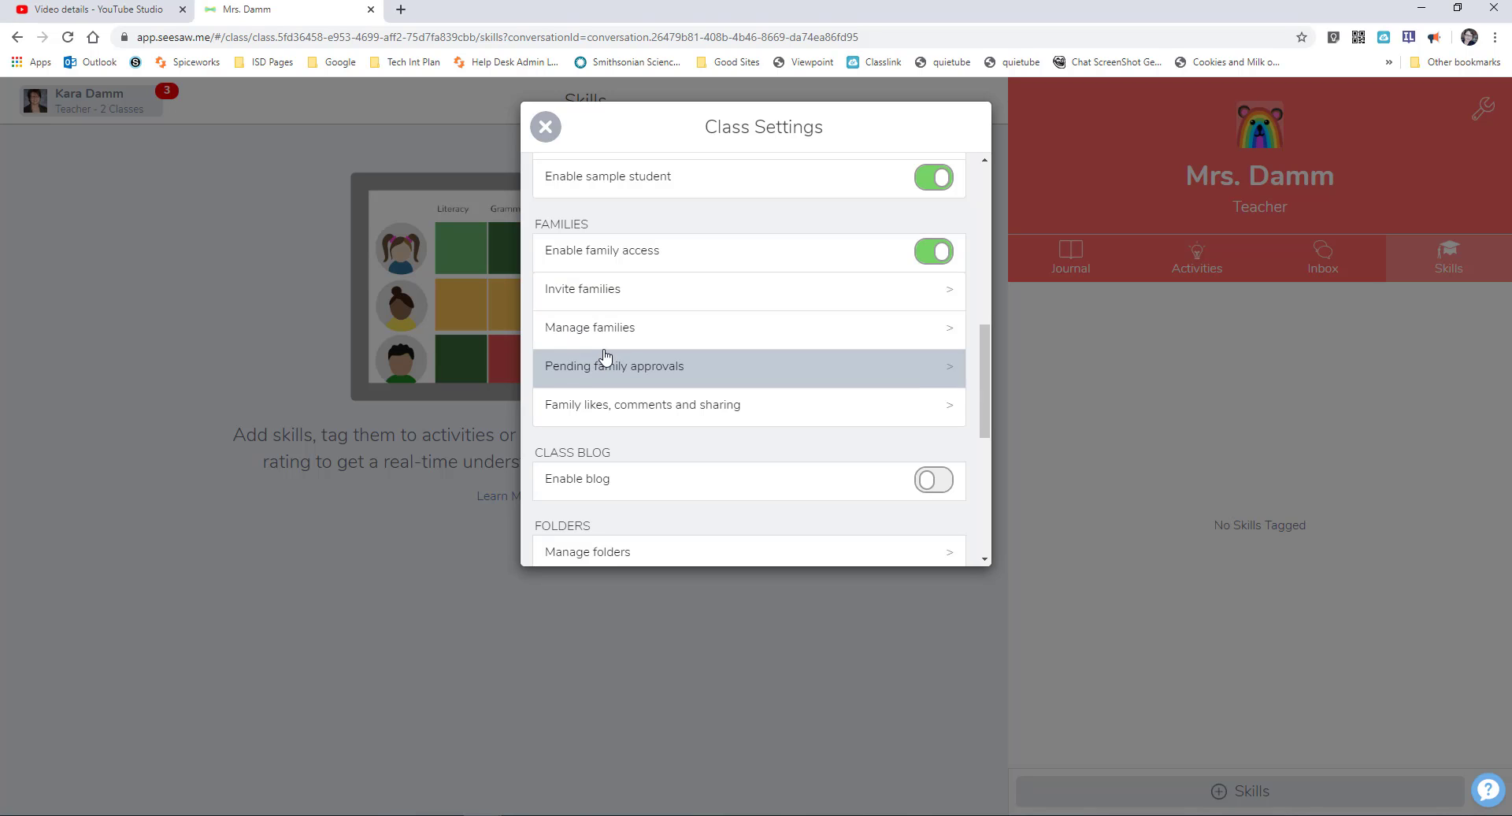
- Check which students have connected families and whether any family approvals are pending
left_click(642, 334)
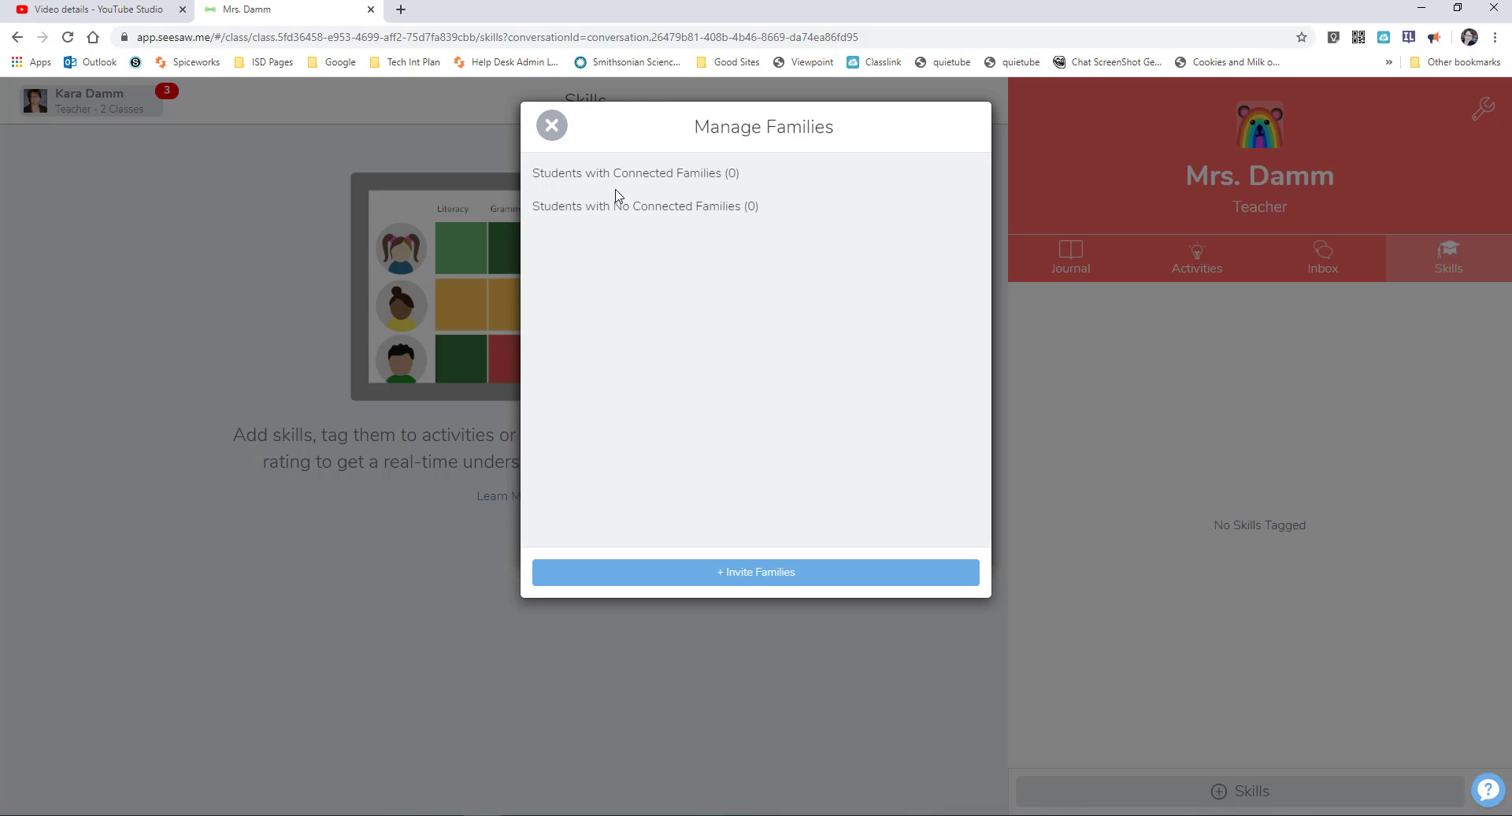
left_click(551, 128)
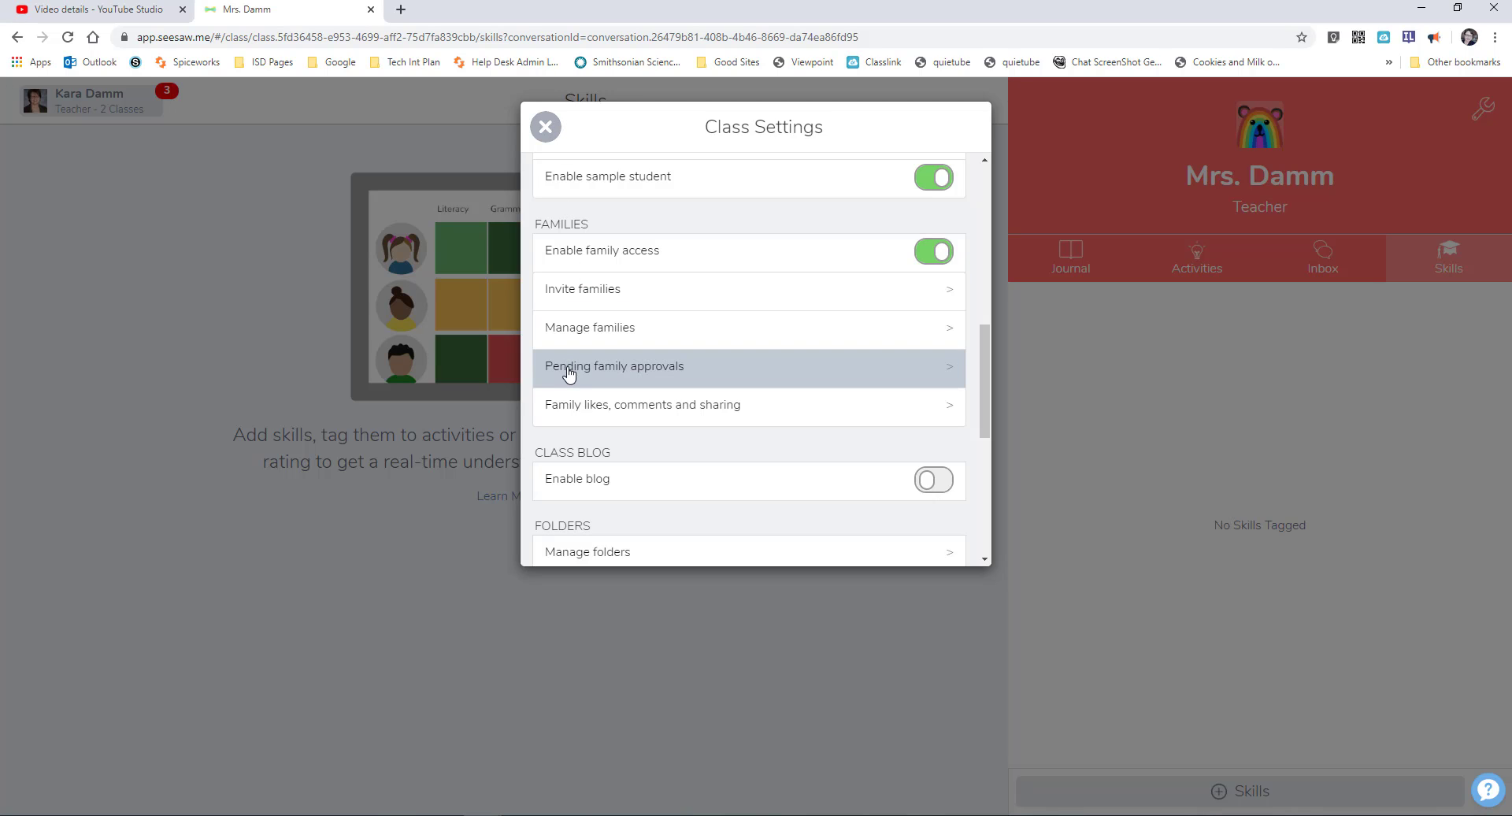
left_click(595, 366)
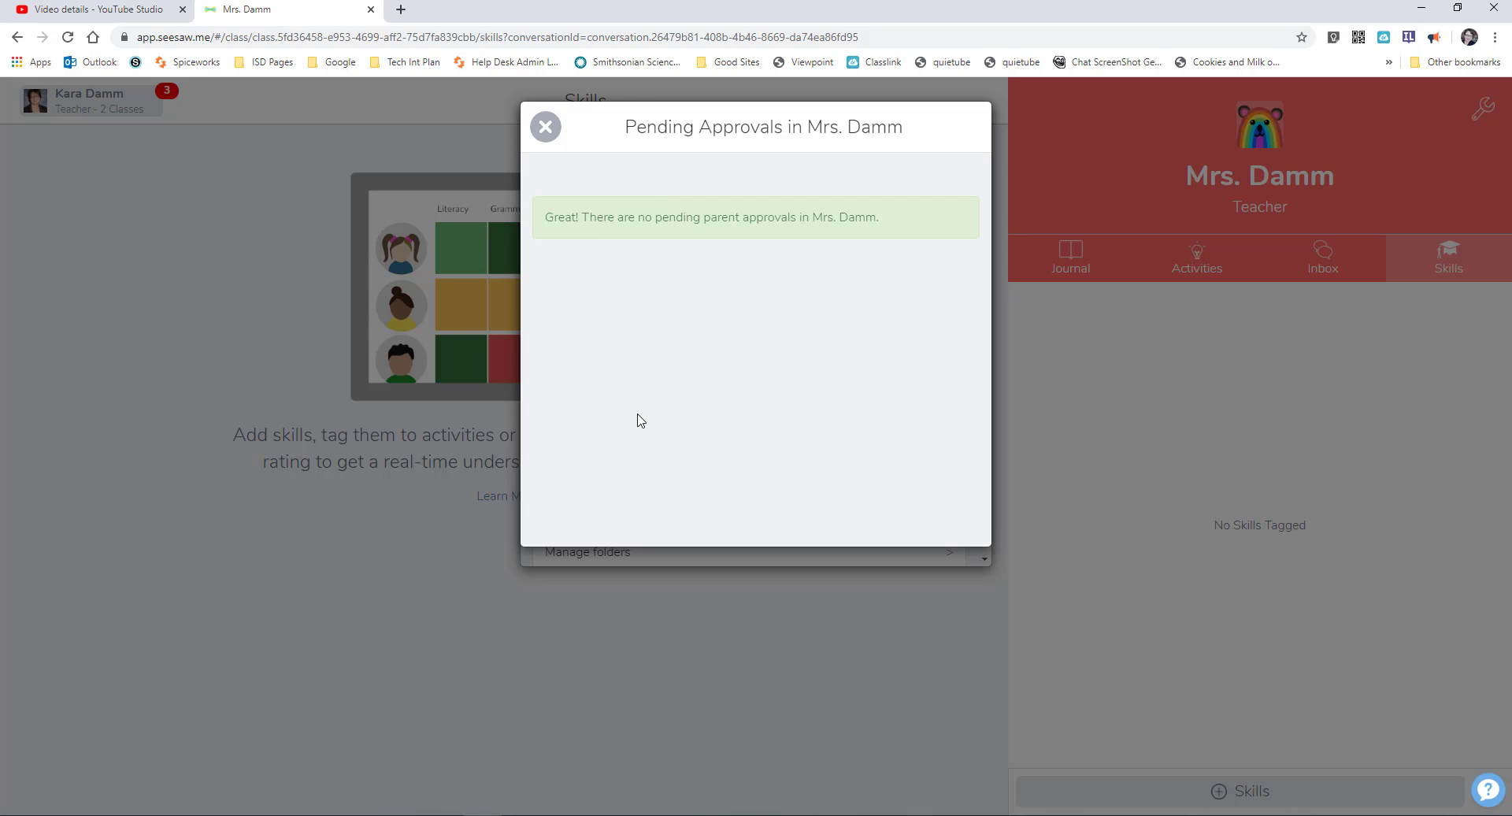
left_click(547, 130)
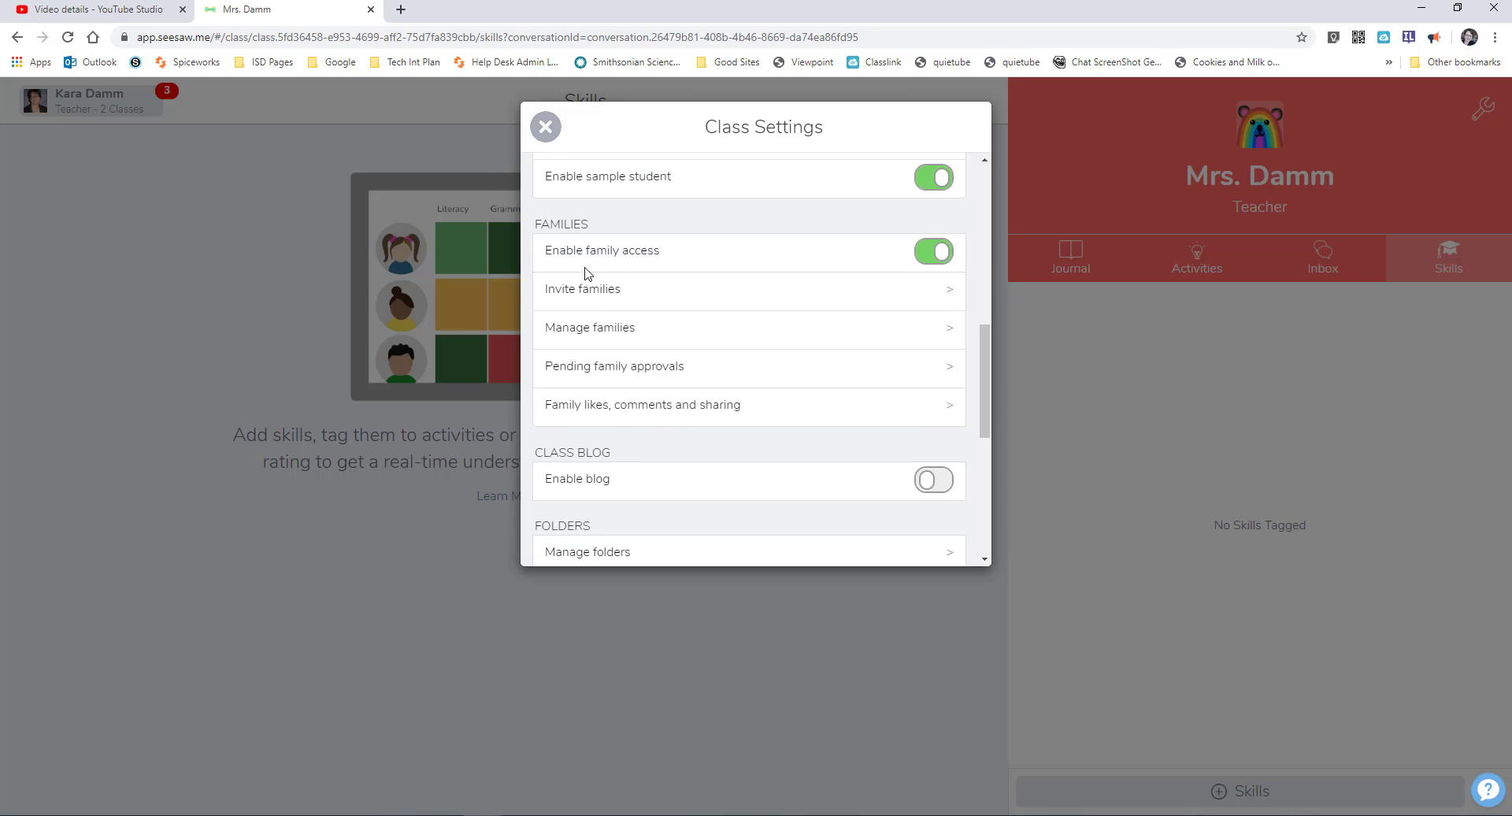
- Enable family likes in the family likes, comments and sharing settings and return to the class settings
left_click(571, 418)
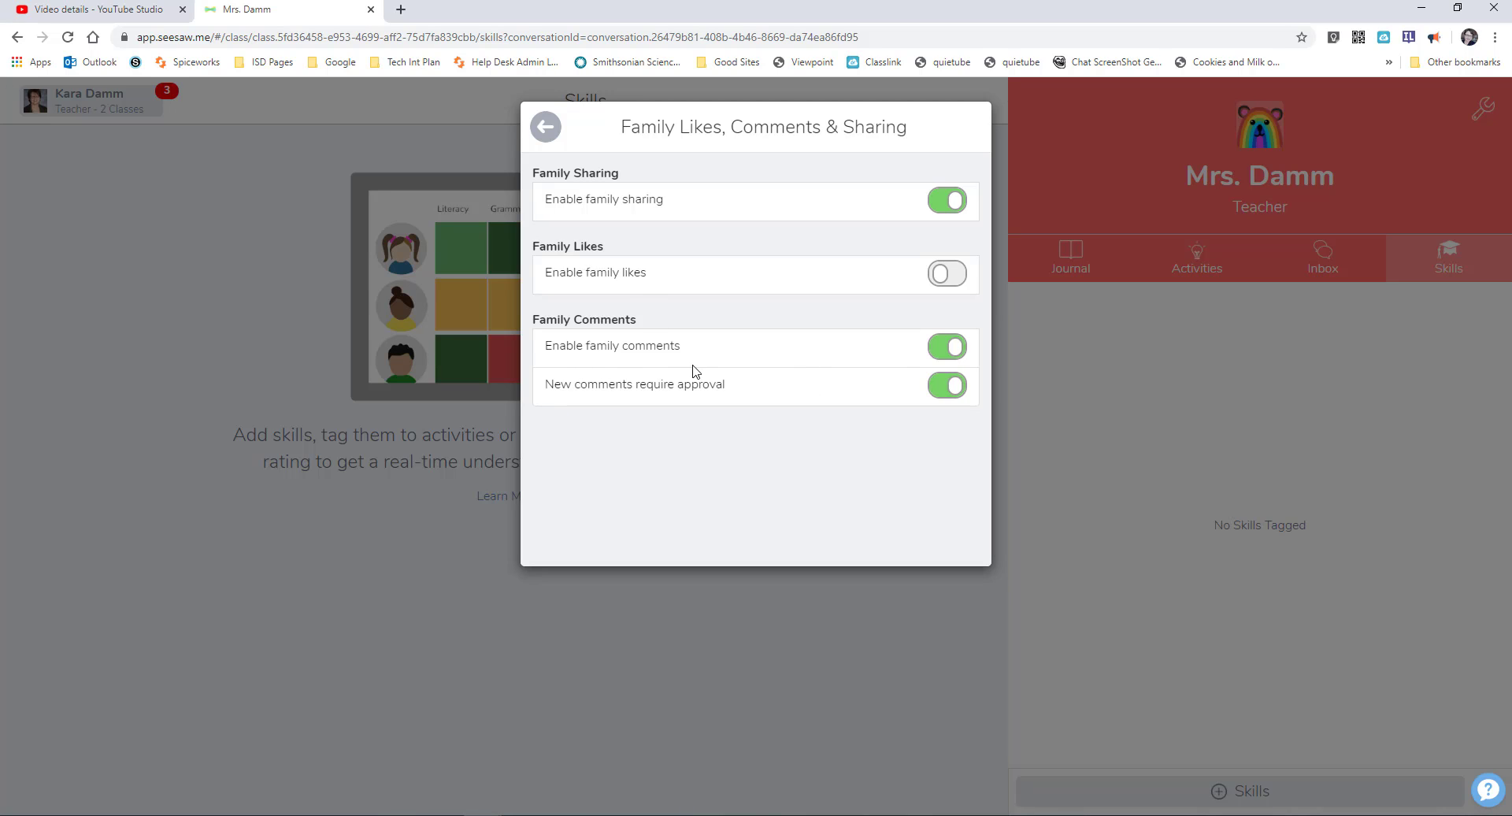
left_click(947, 280)
left_click(547, 128)
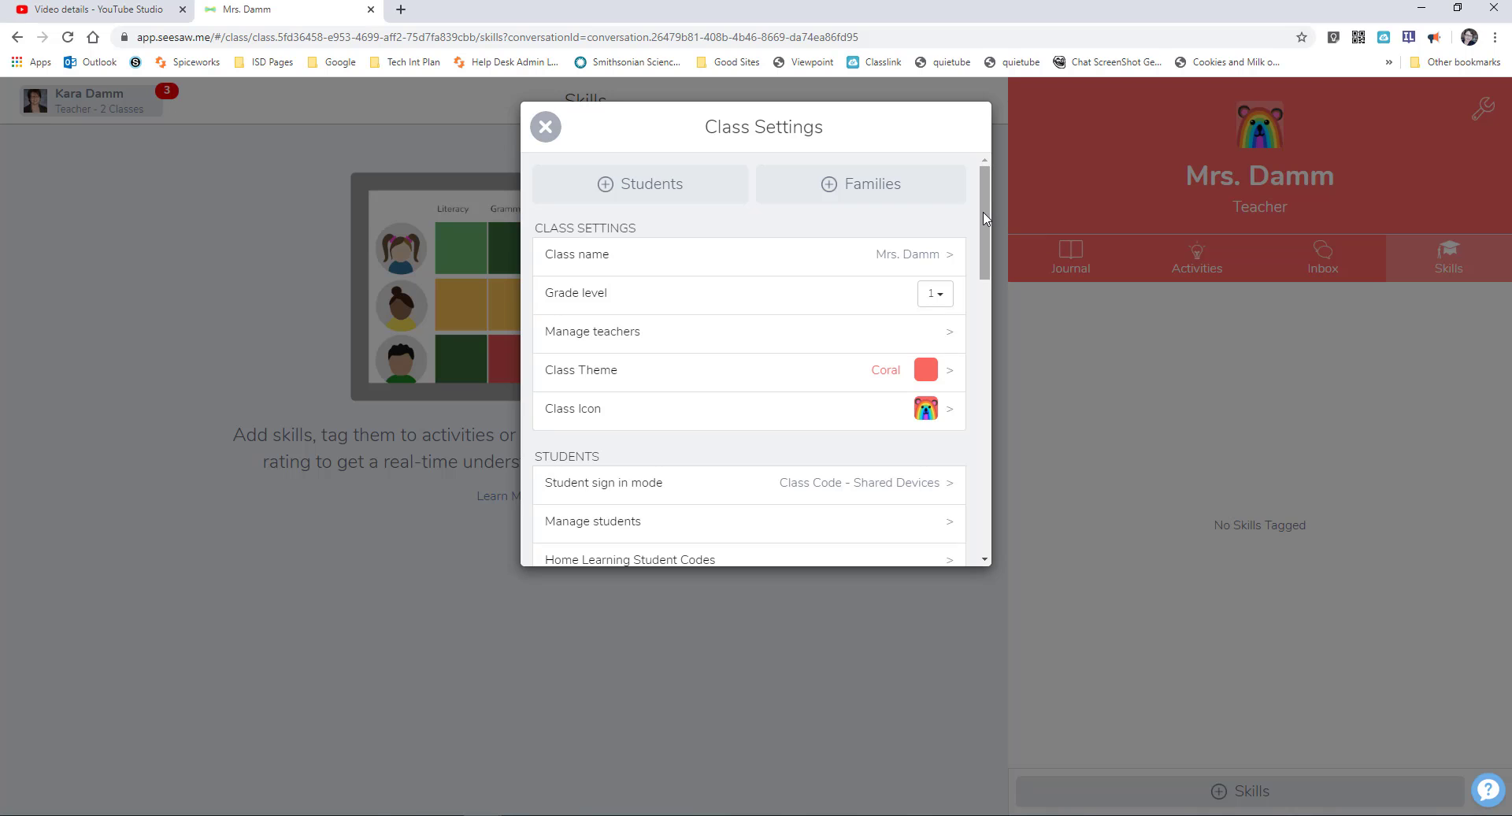
- Create a class folder named Math with the color black
left_click_drag(984, 218, 970, 455)
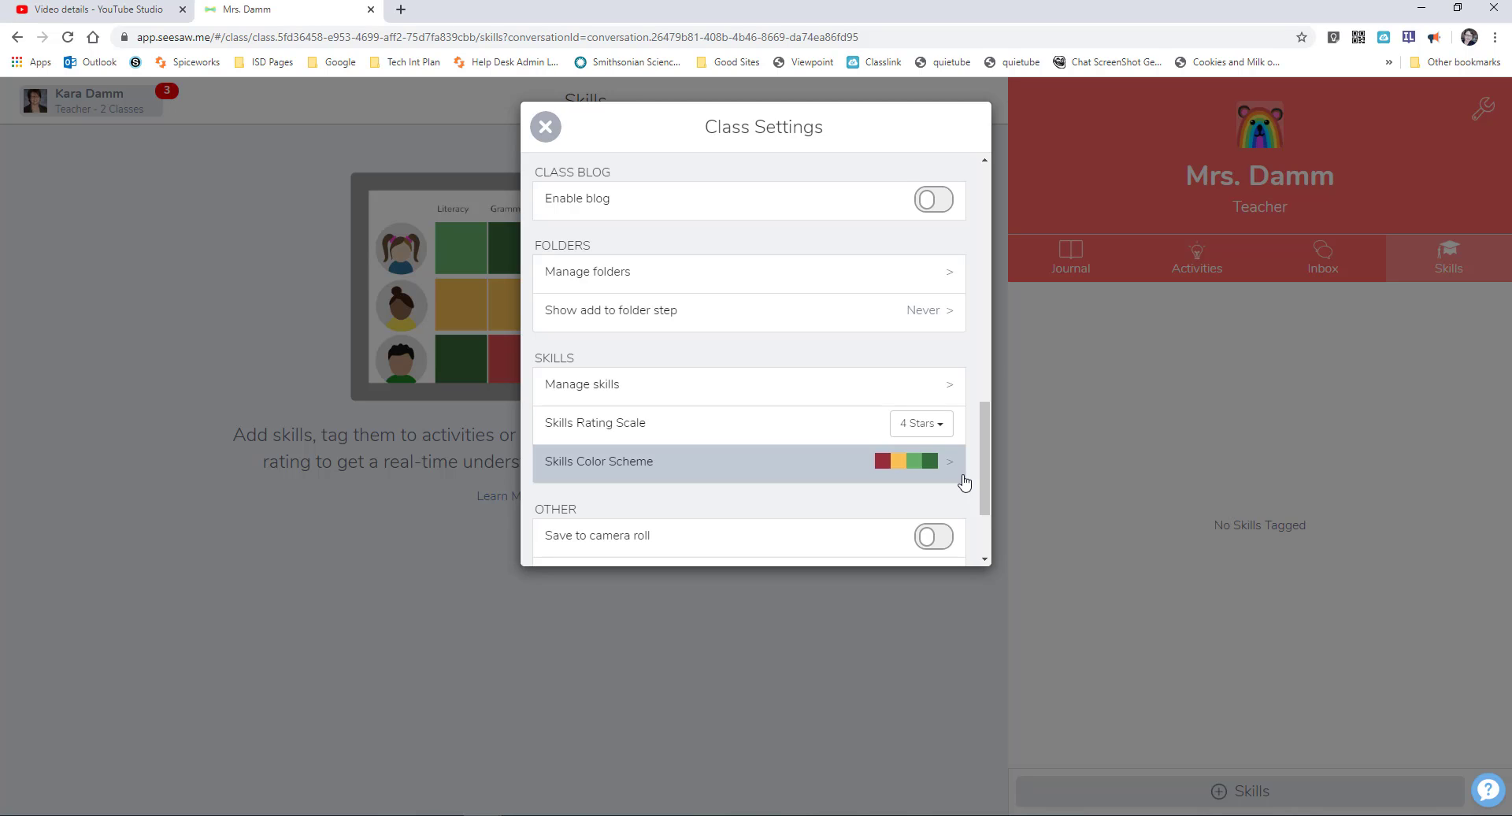
left_click(623, 275)
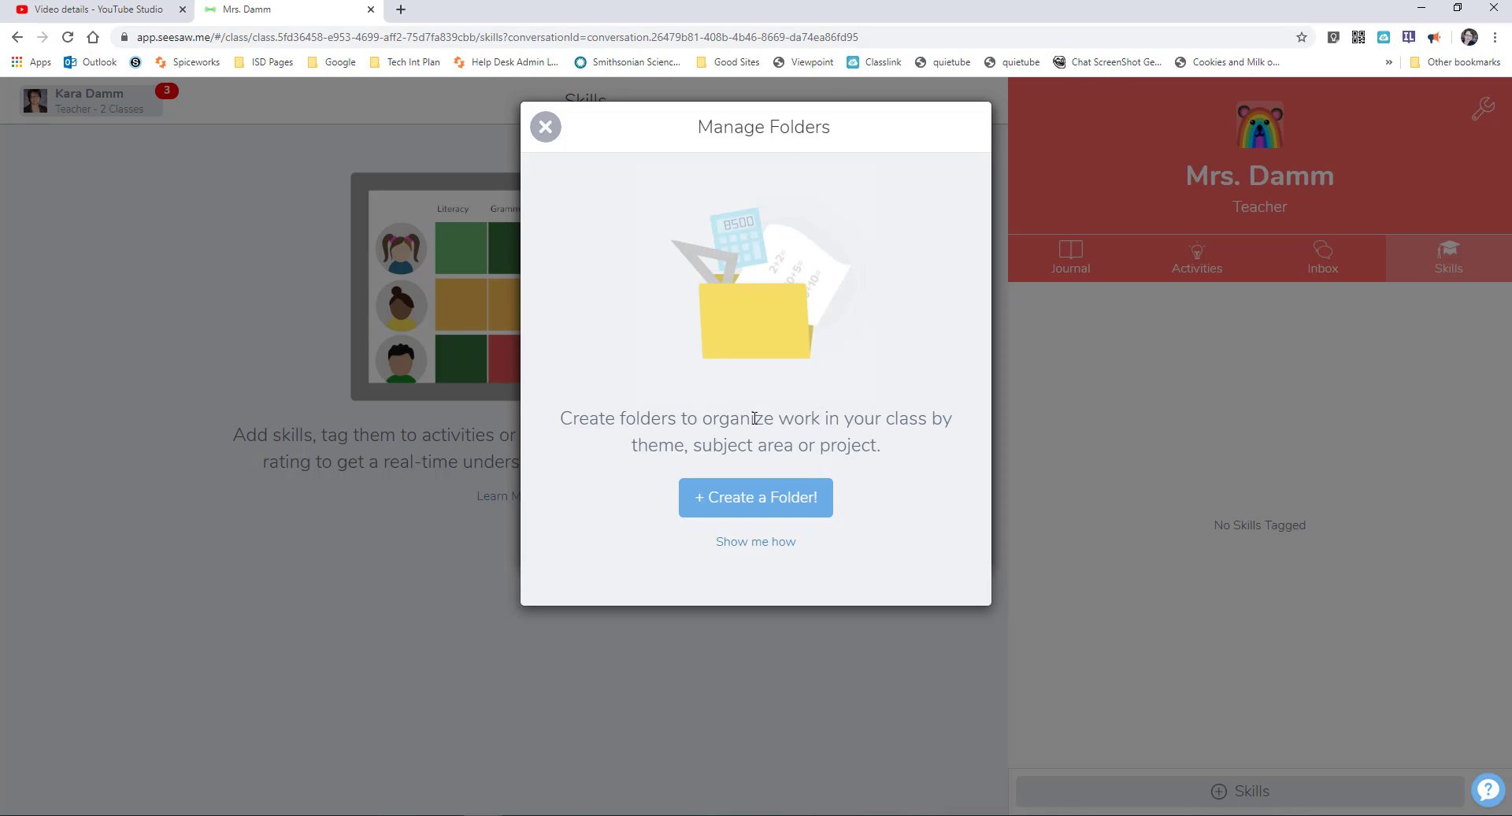
left_click(758, 502)
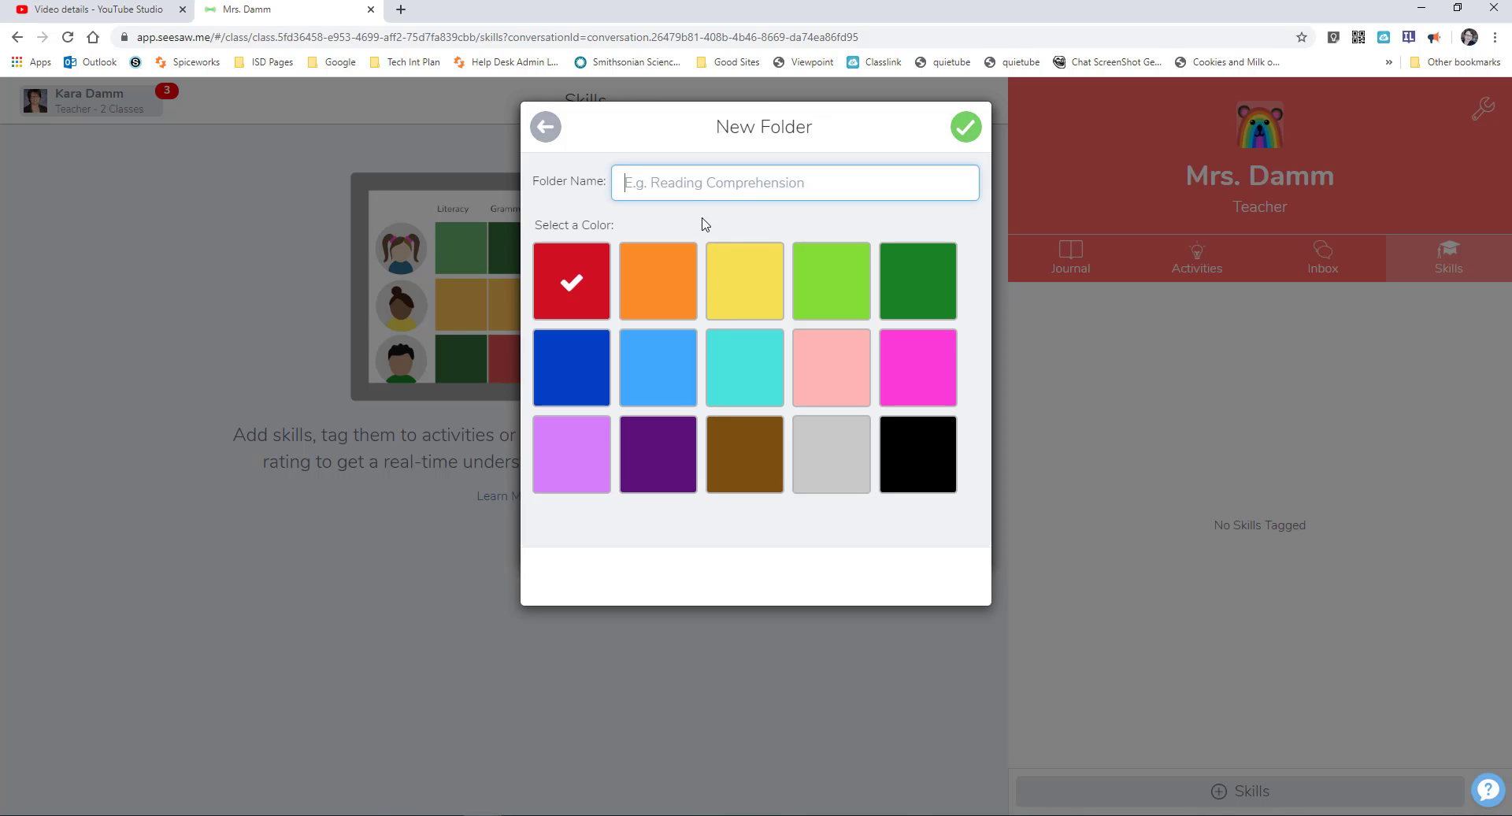
type("Math")
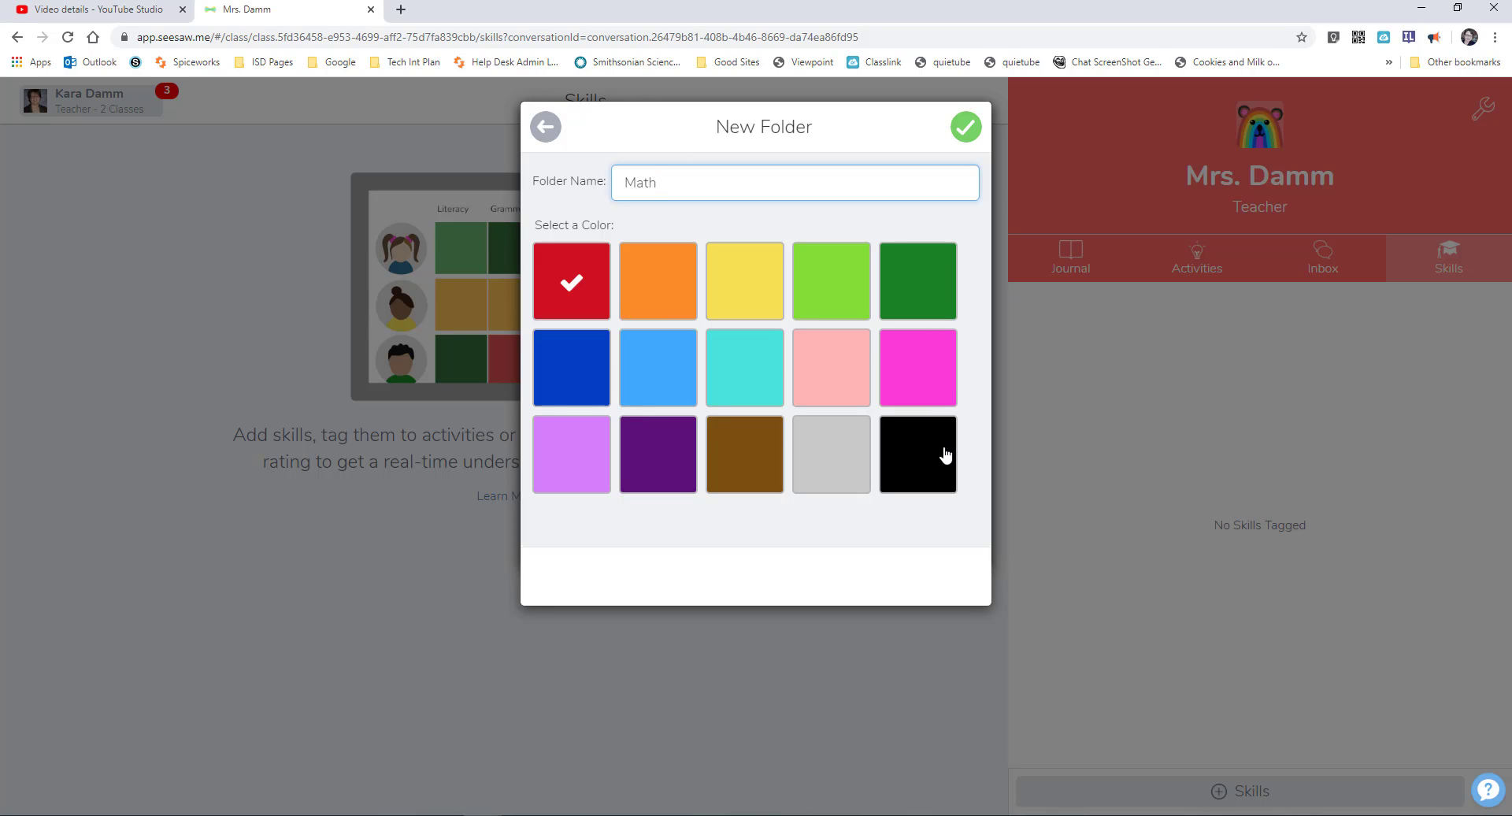
left_click(944, 454)
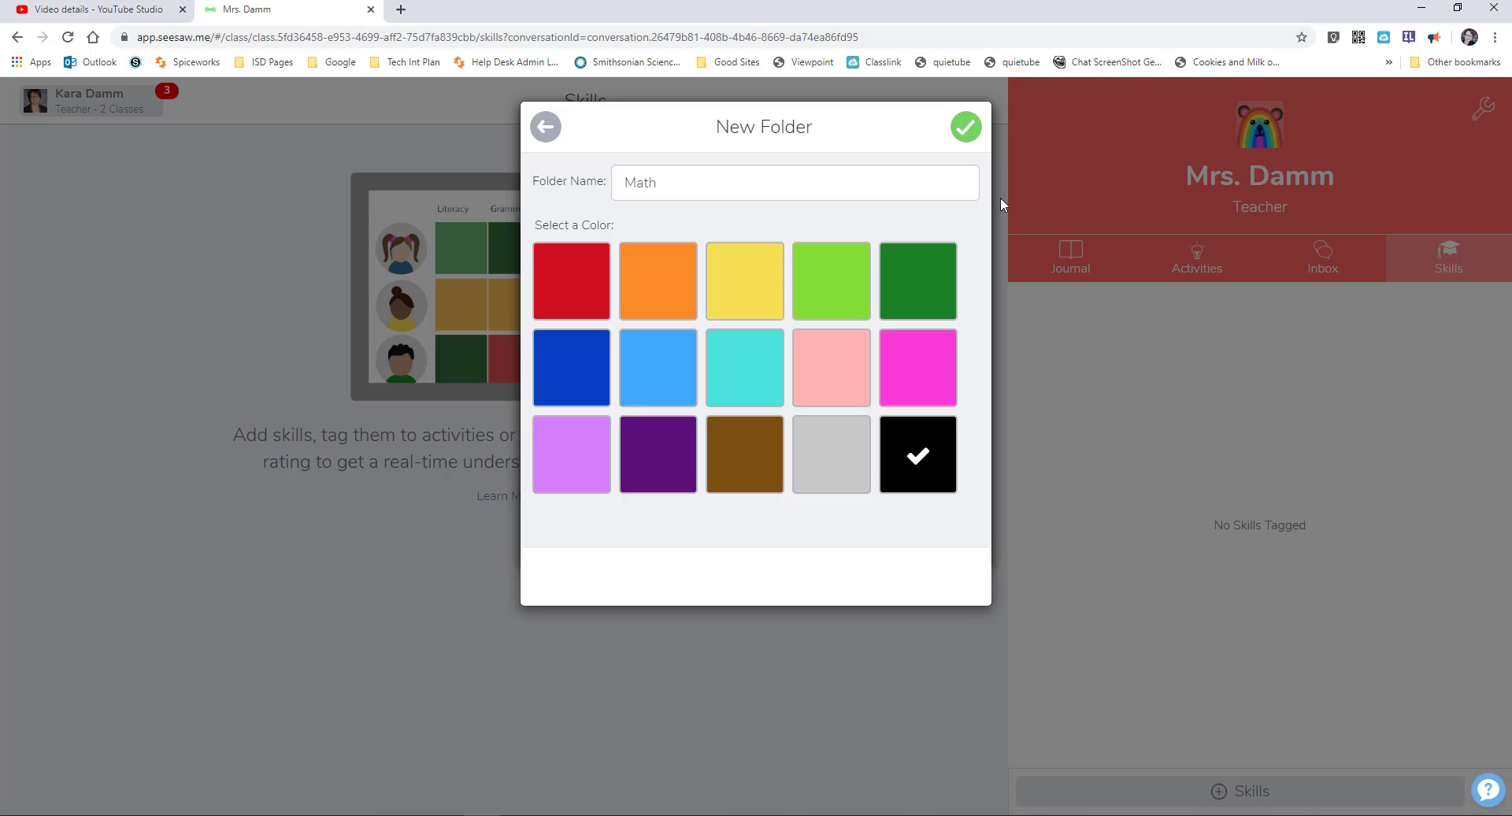
left_click(967, 128)
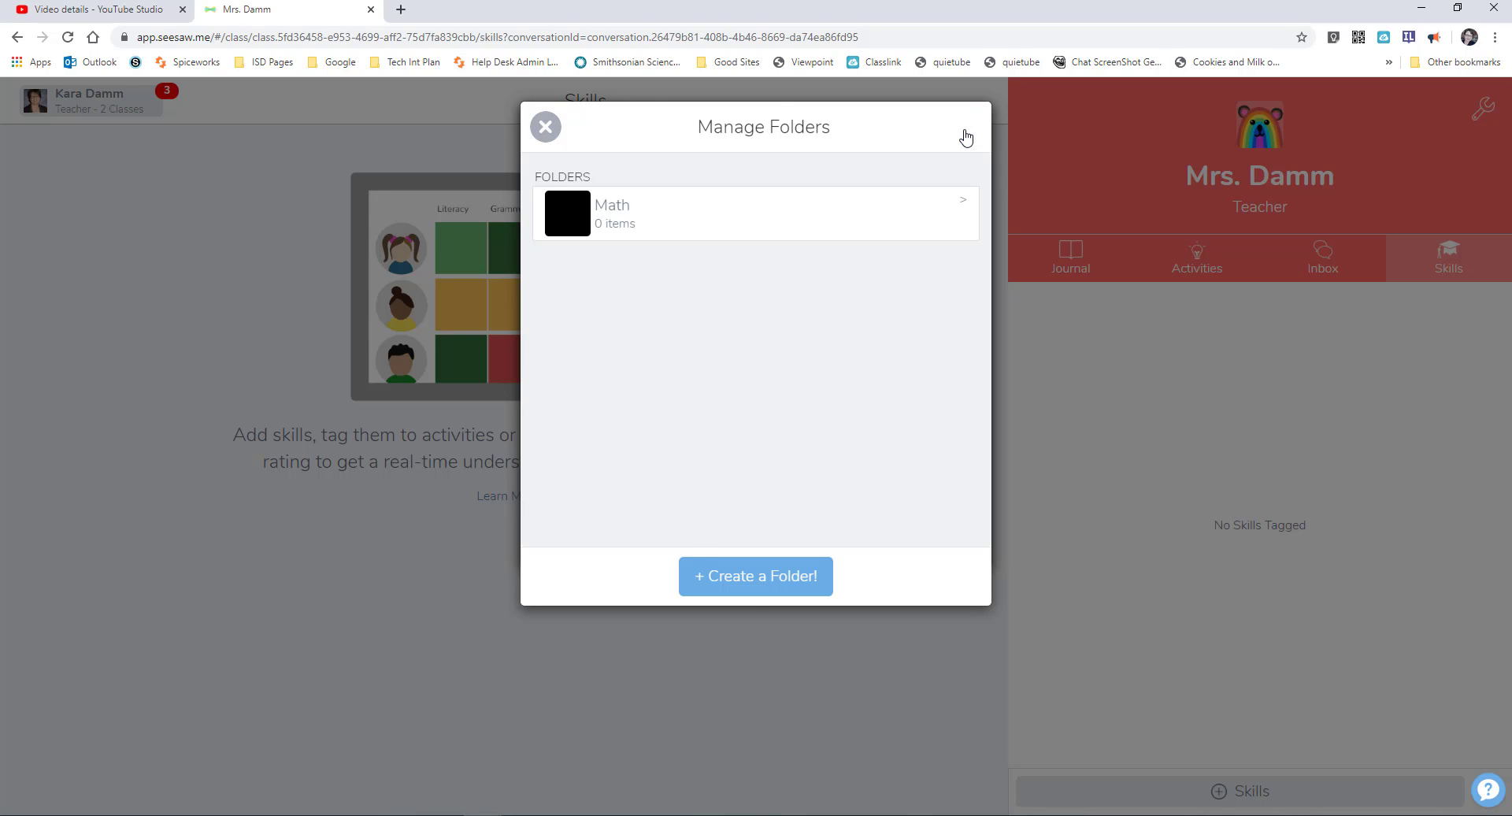
- Create a second class folder named Reading in orange and close the folder management
left_click(749, 583)
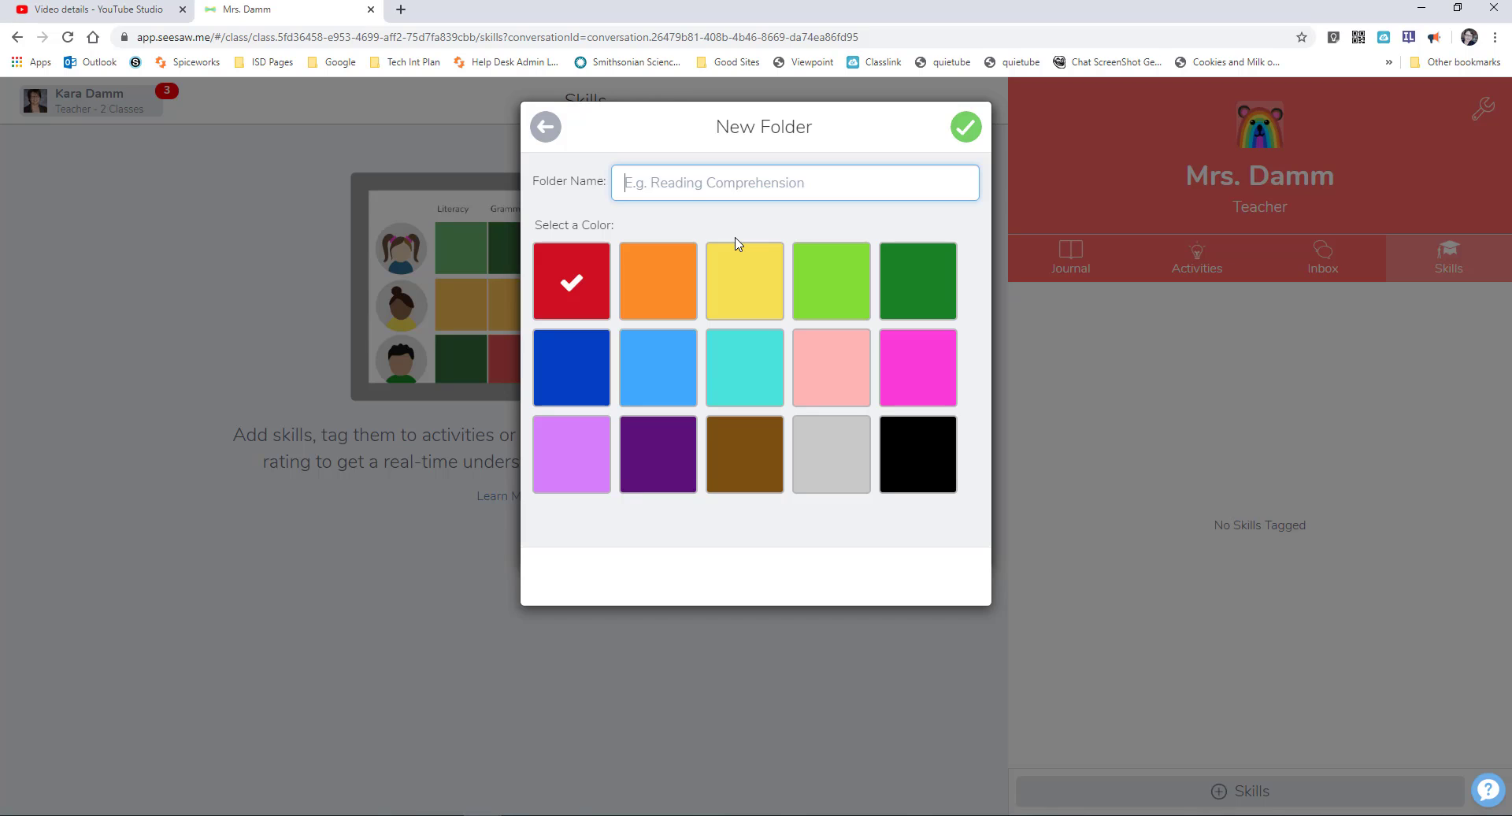
type("Reading")
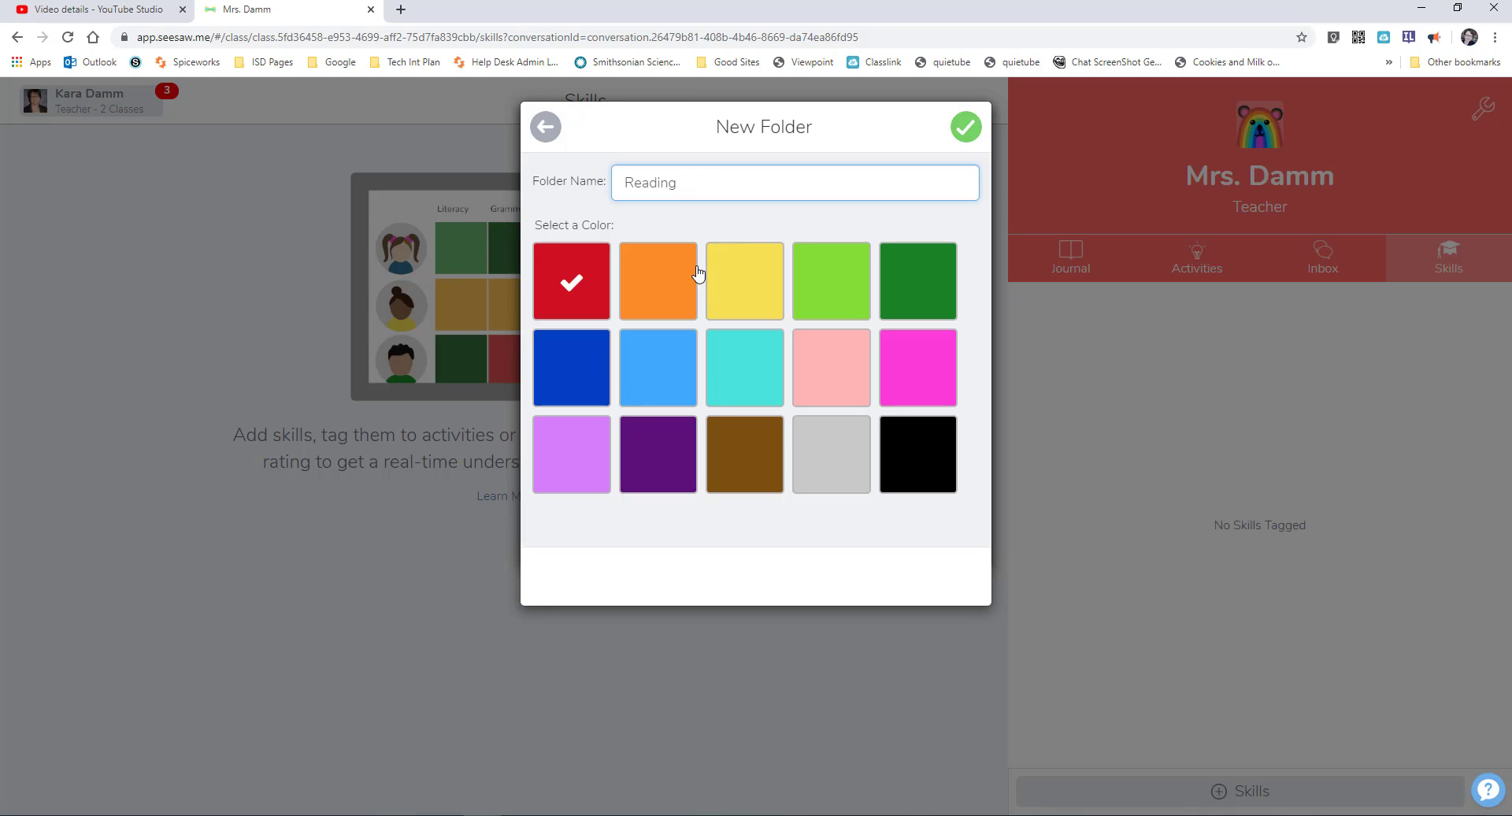
left_click(697, 273)
left_click(967, 127)
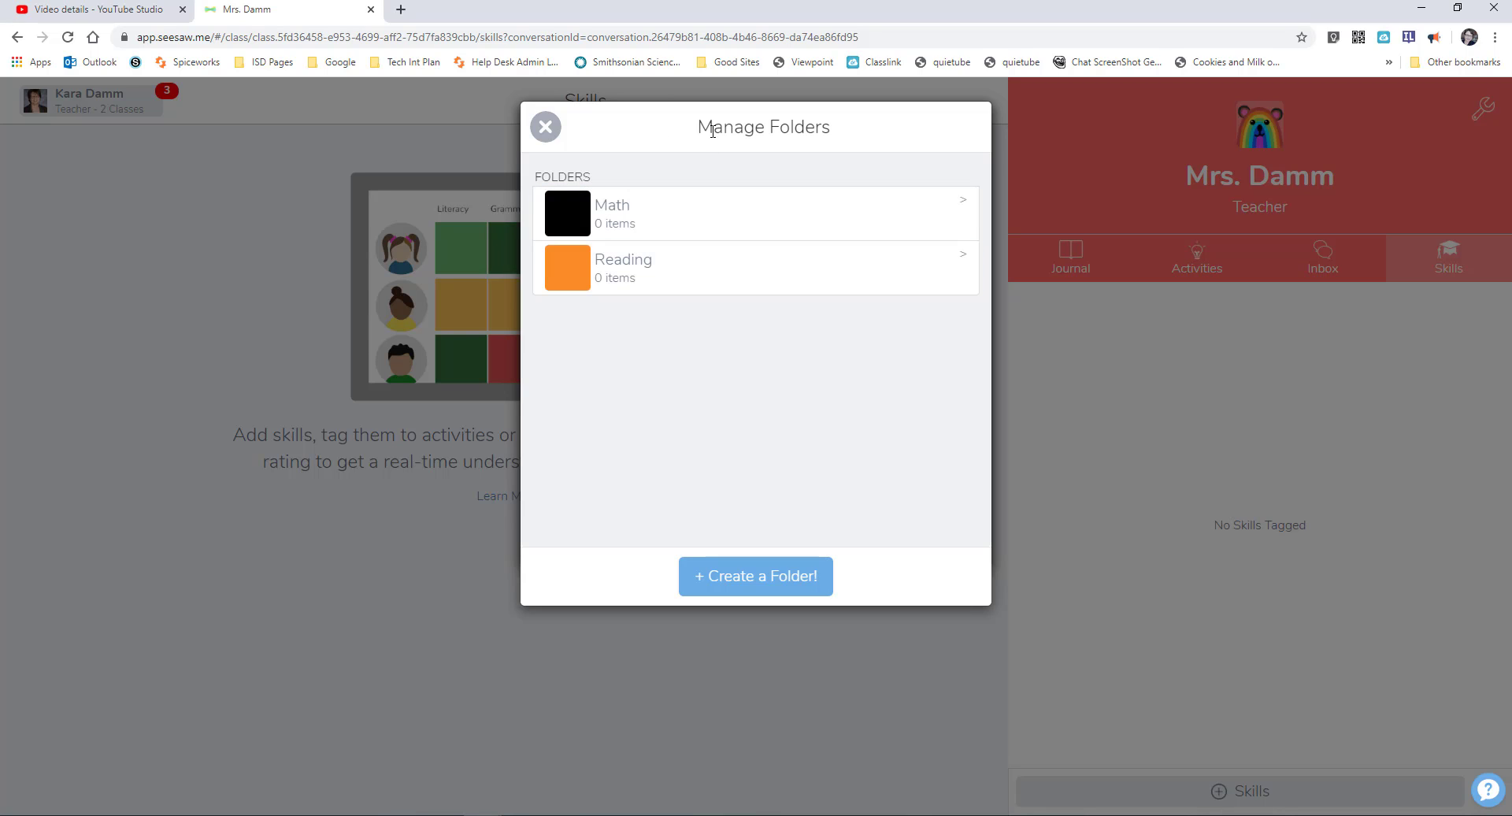
left_click(552, 132)
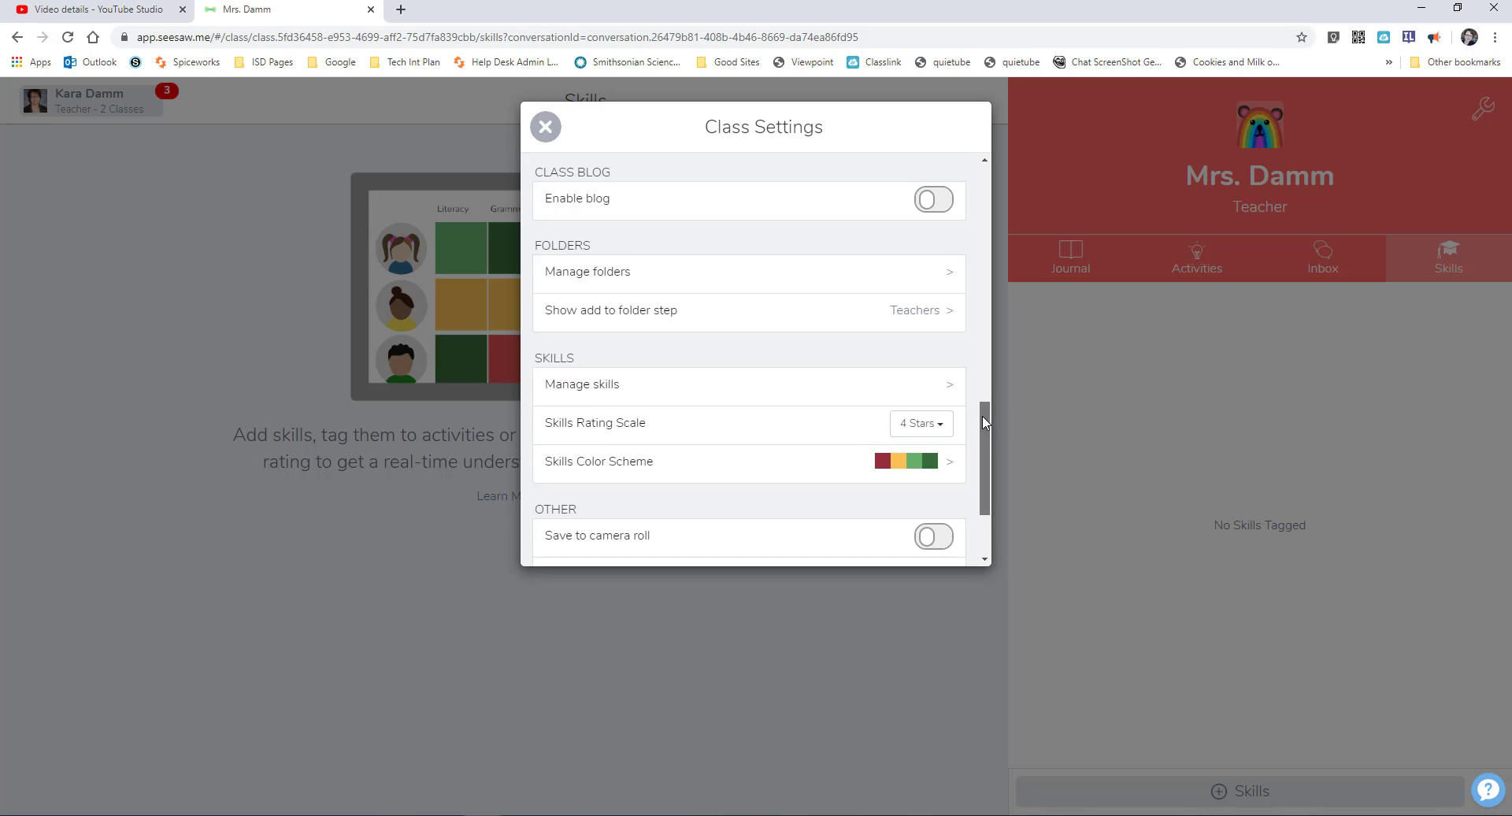
- View the skills color scheme setting and return to the class settings
scroll(984, 456, "down", 2)
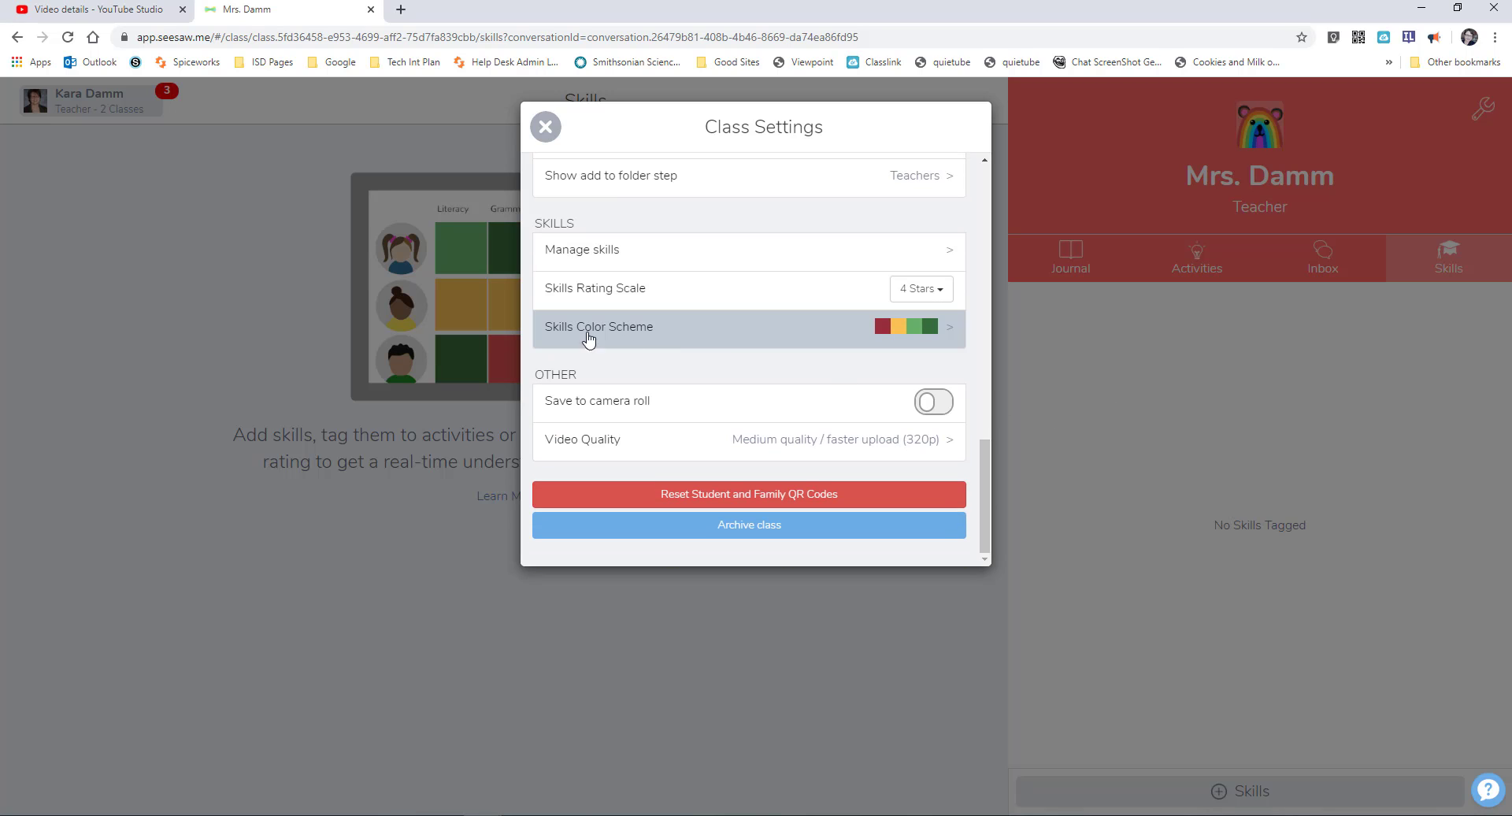
left_click(639, 324)
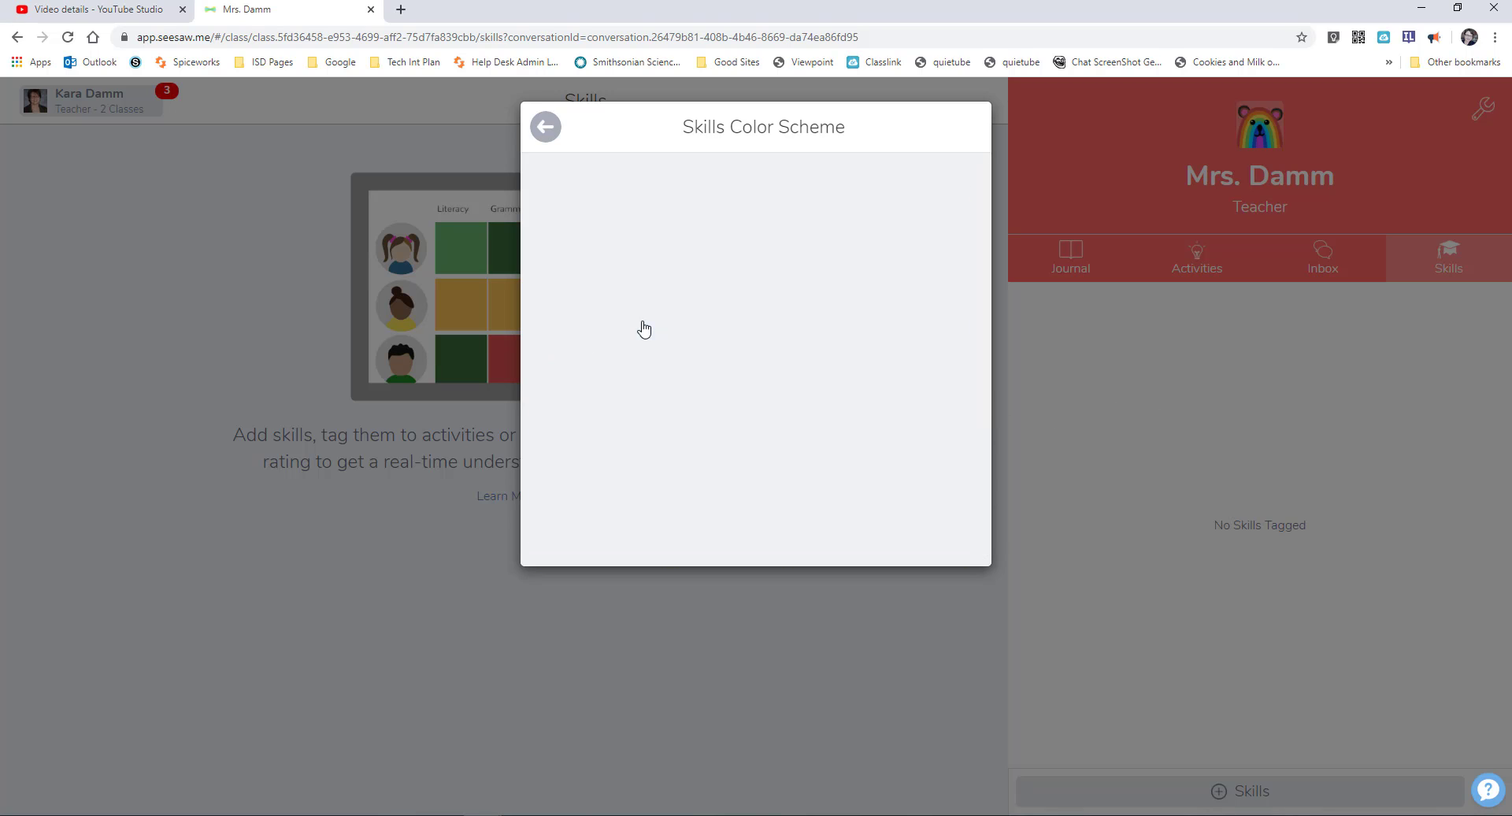
left_click(545, 127)
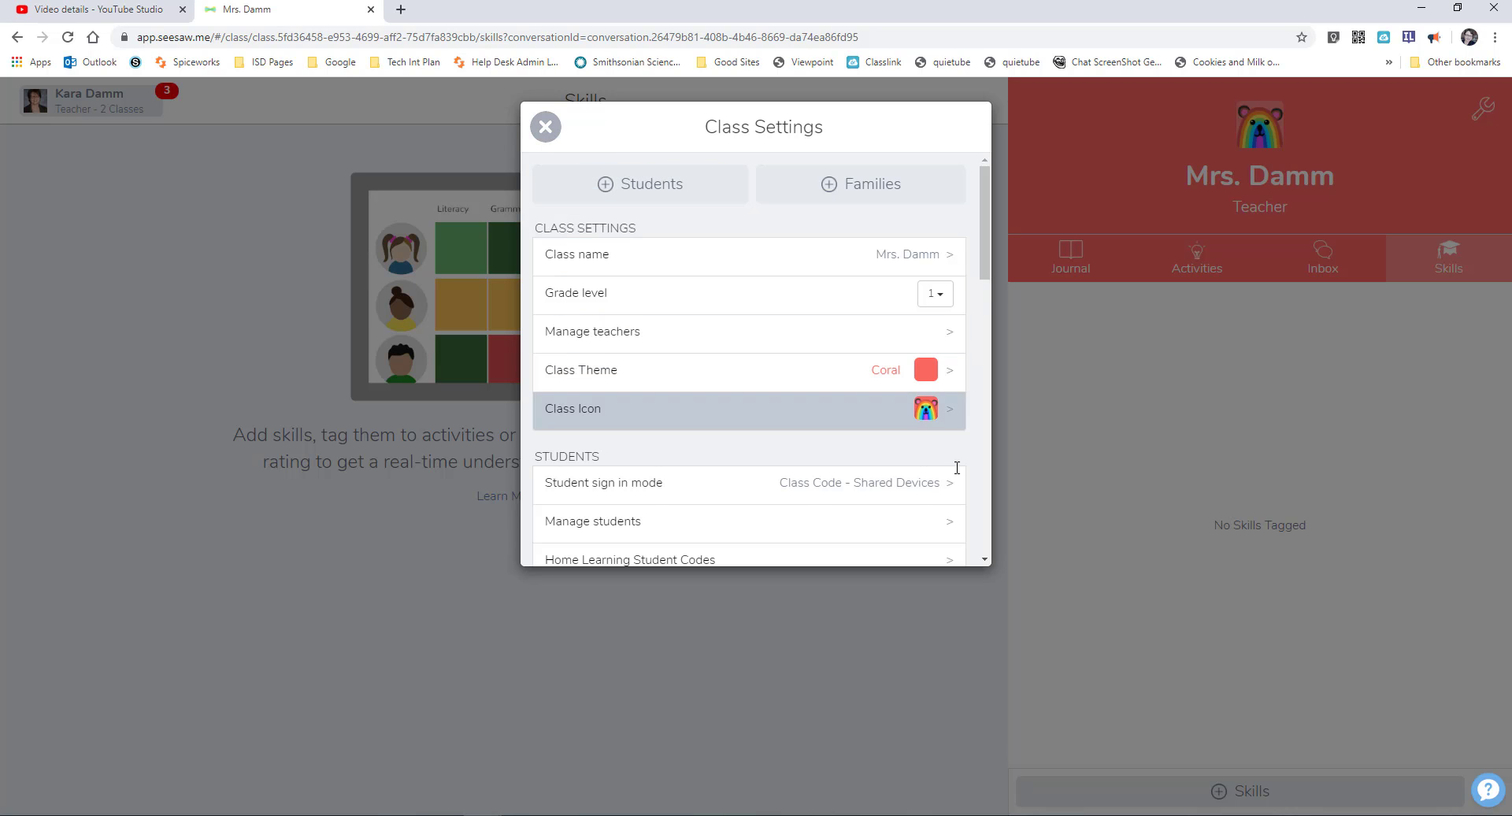
- Review the skills rating scale options and the new skill form in the class settings, leaving both unchanged, and close the settings
left_click_drag(985, 204, 987, 457)
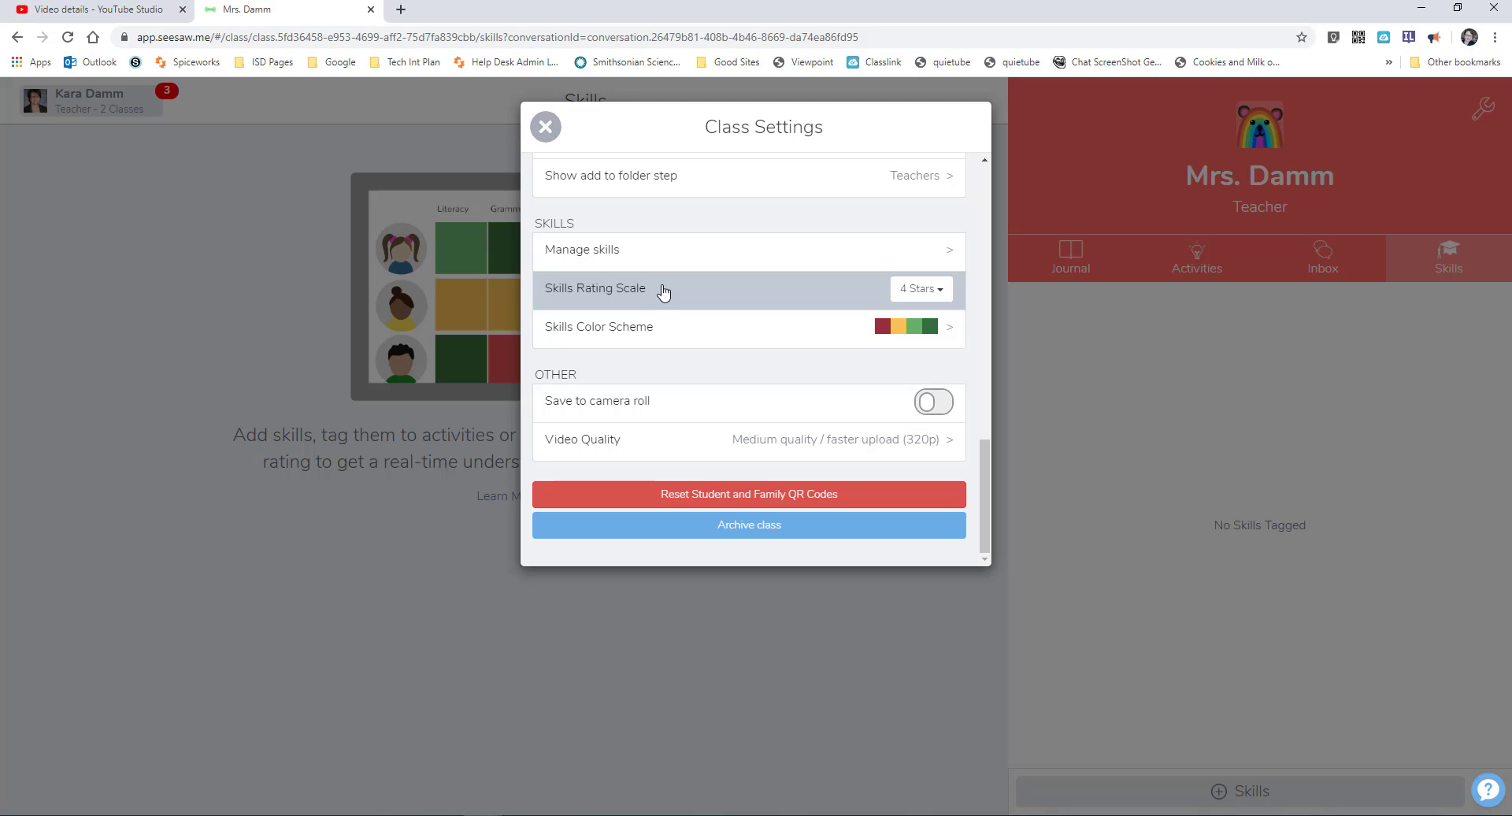
left_click(933, 290)
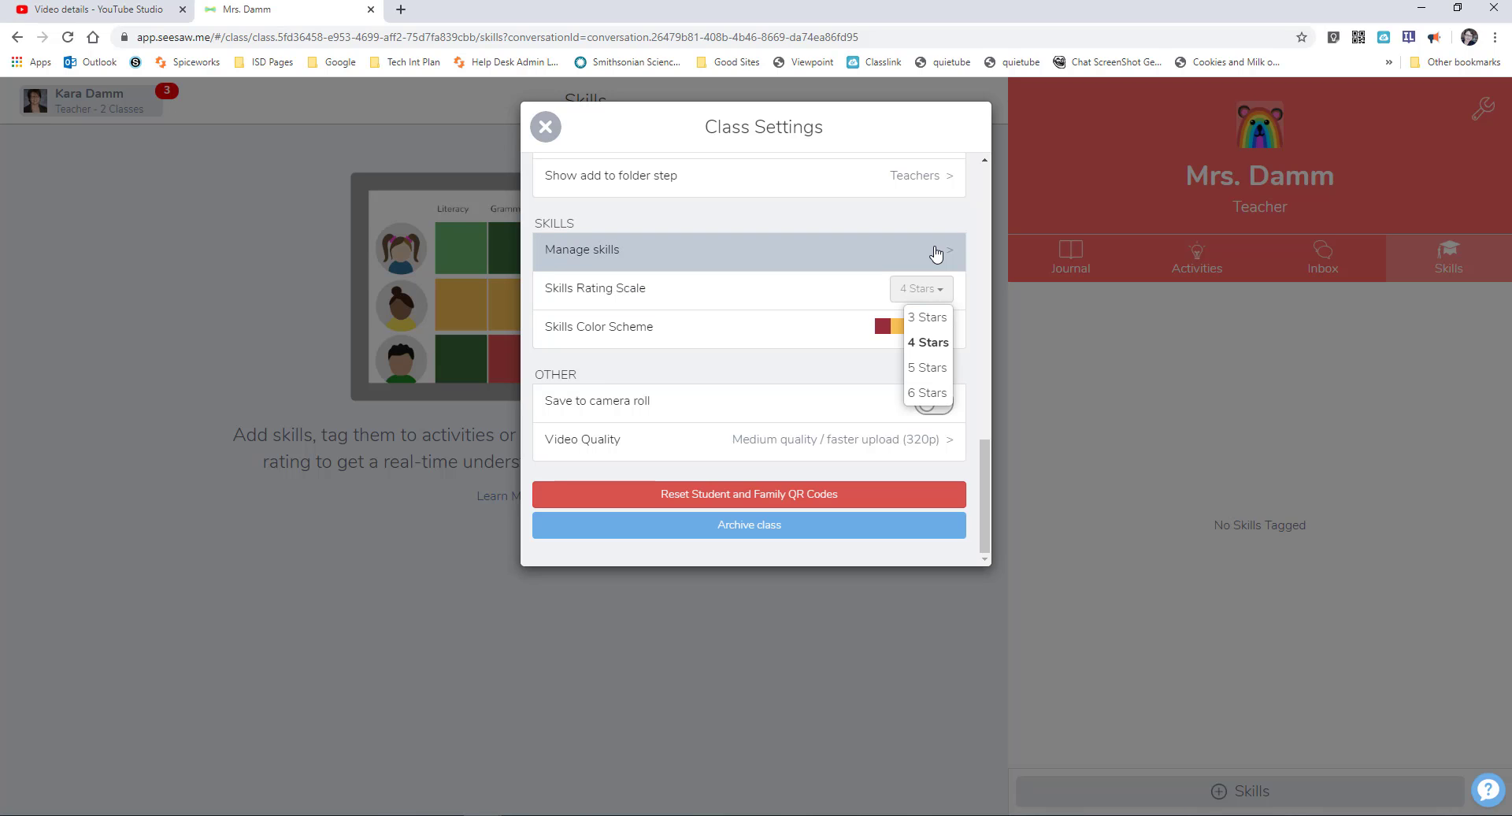
left_click(934, 251)
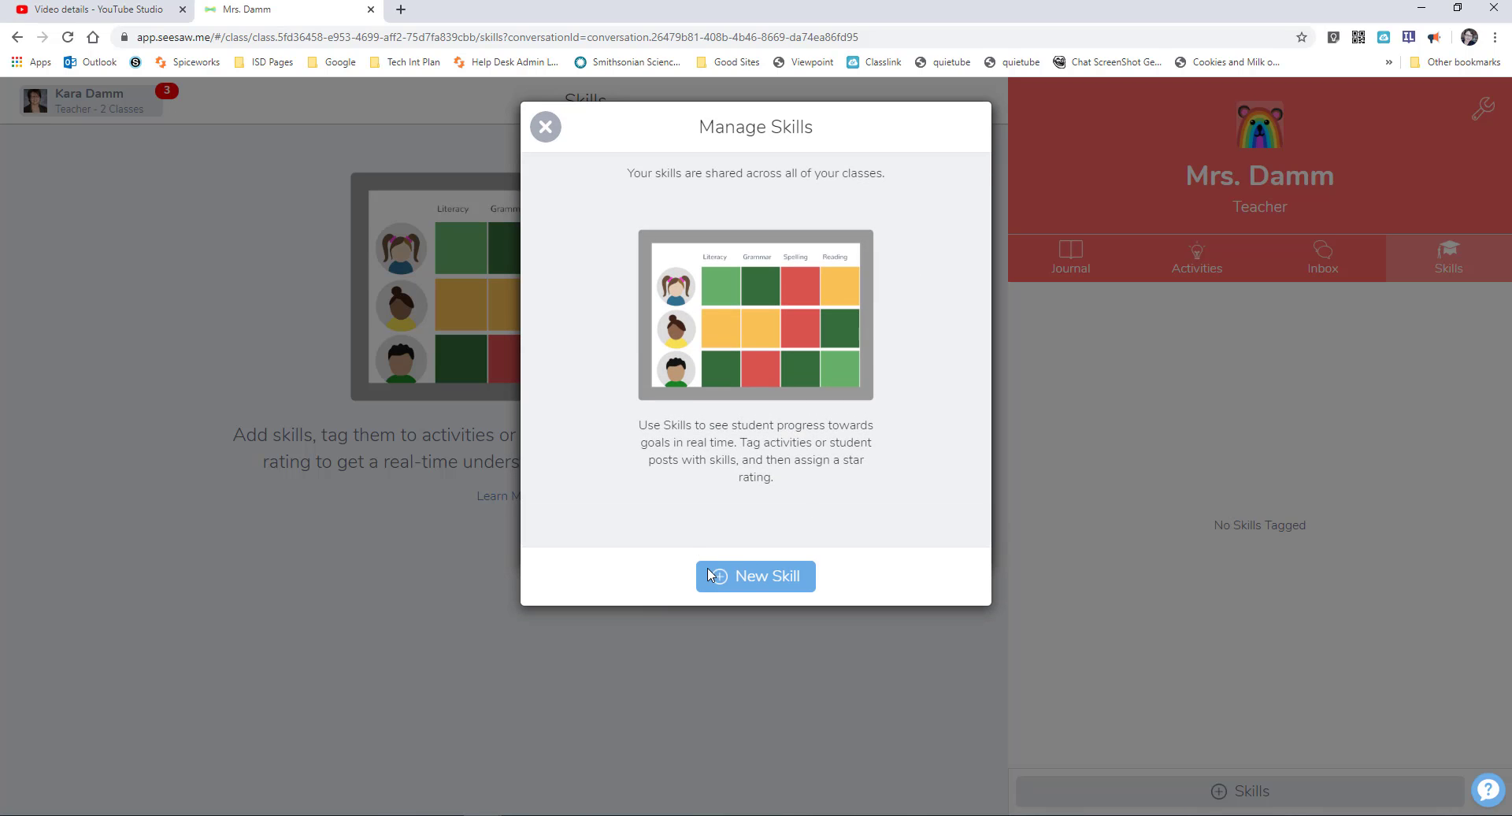
left_click(749, 576)
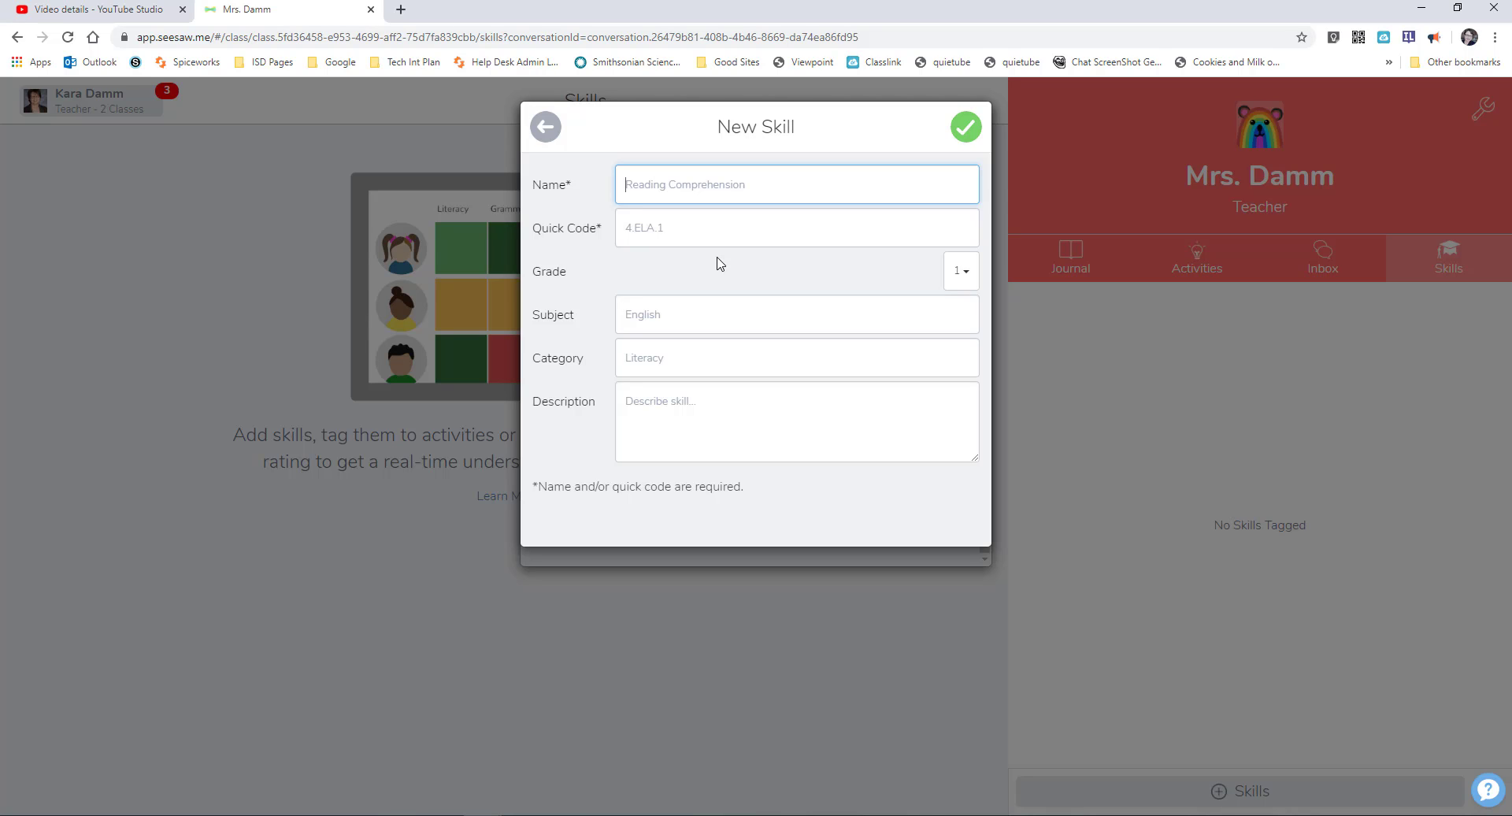
left_click(542, 130)
left_click(545, 128)
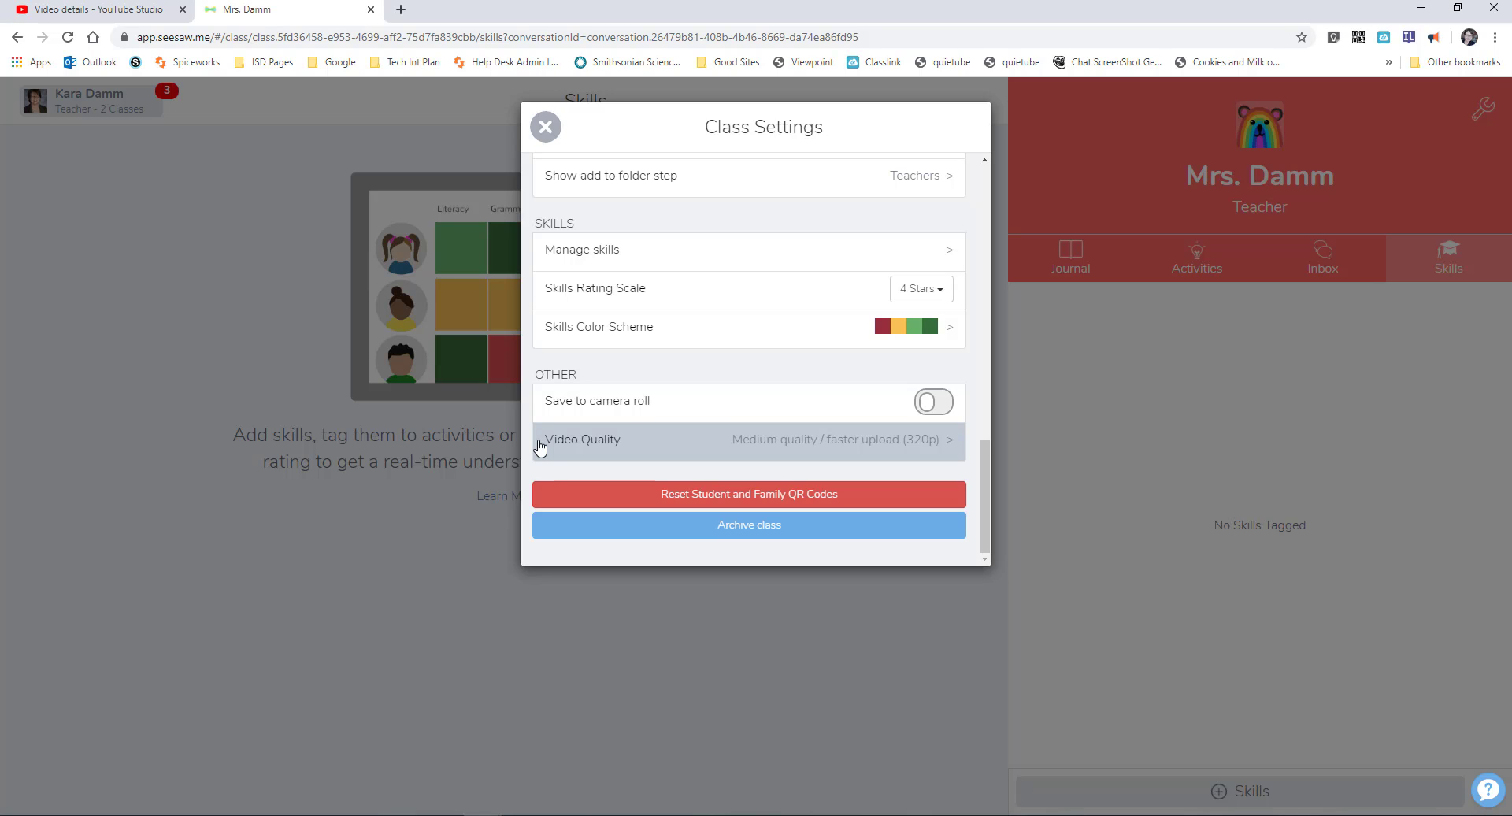
left_click(547, 129)
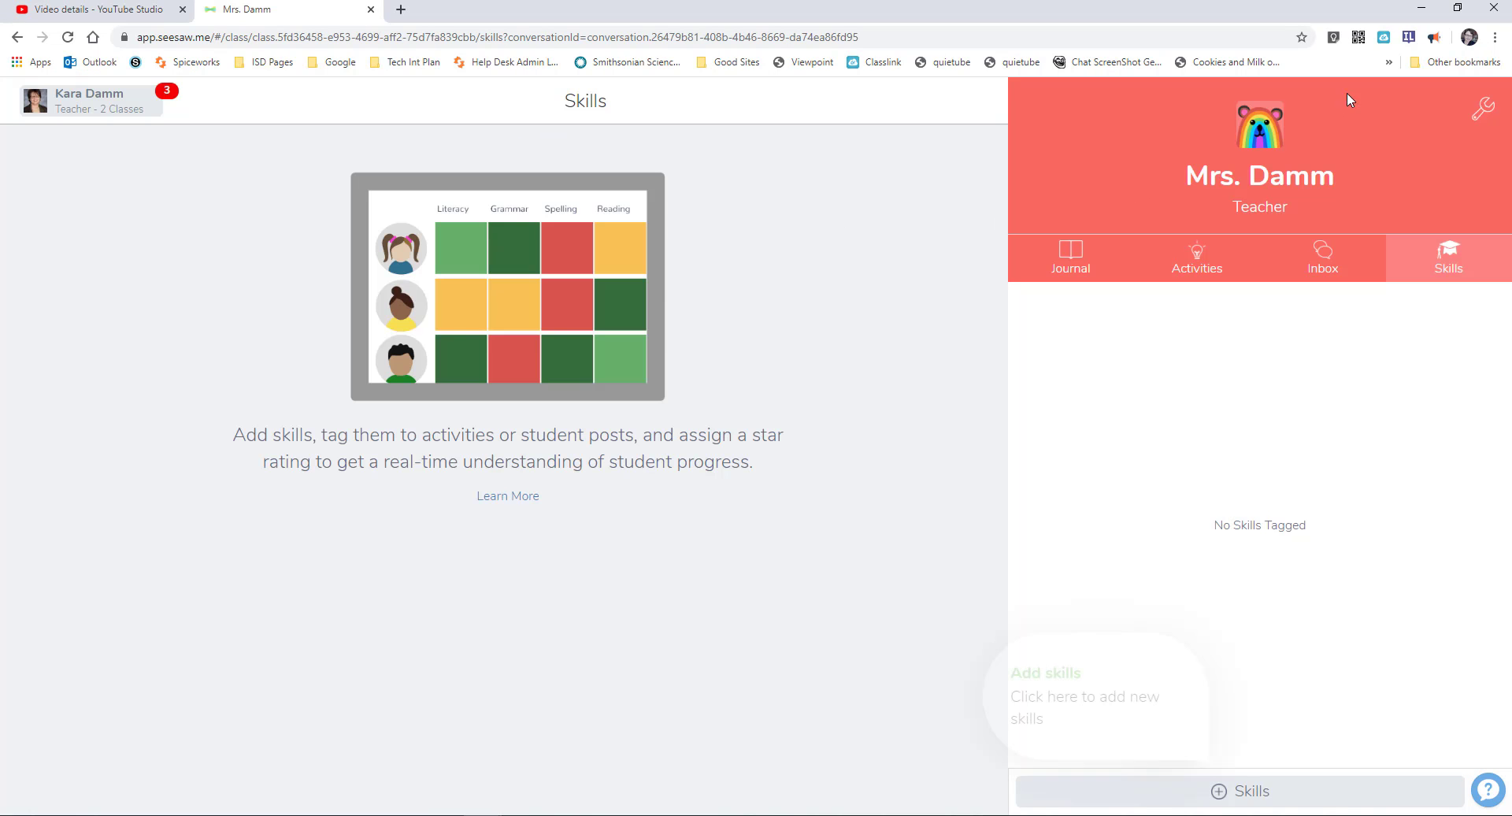
- Check the option for inviting families in the class settings and close the settings
left_click(1487, 110)
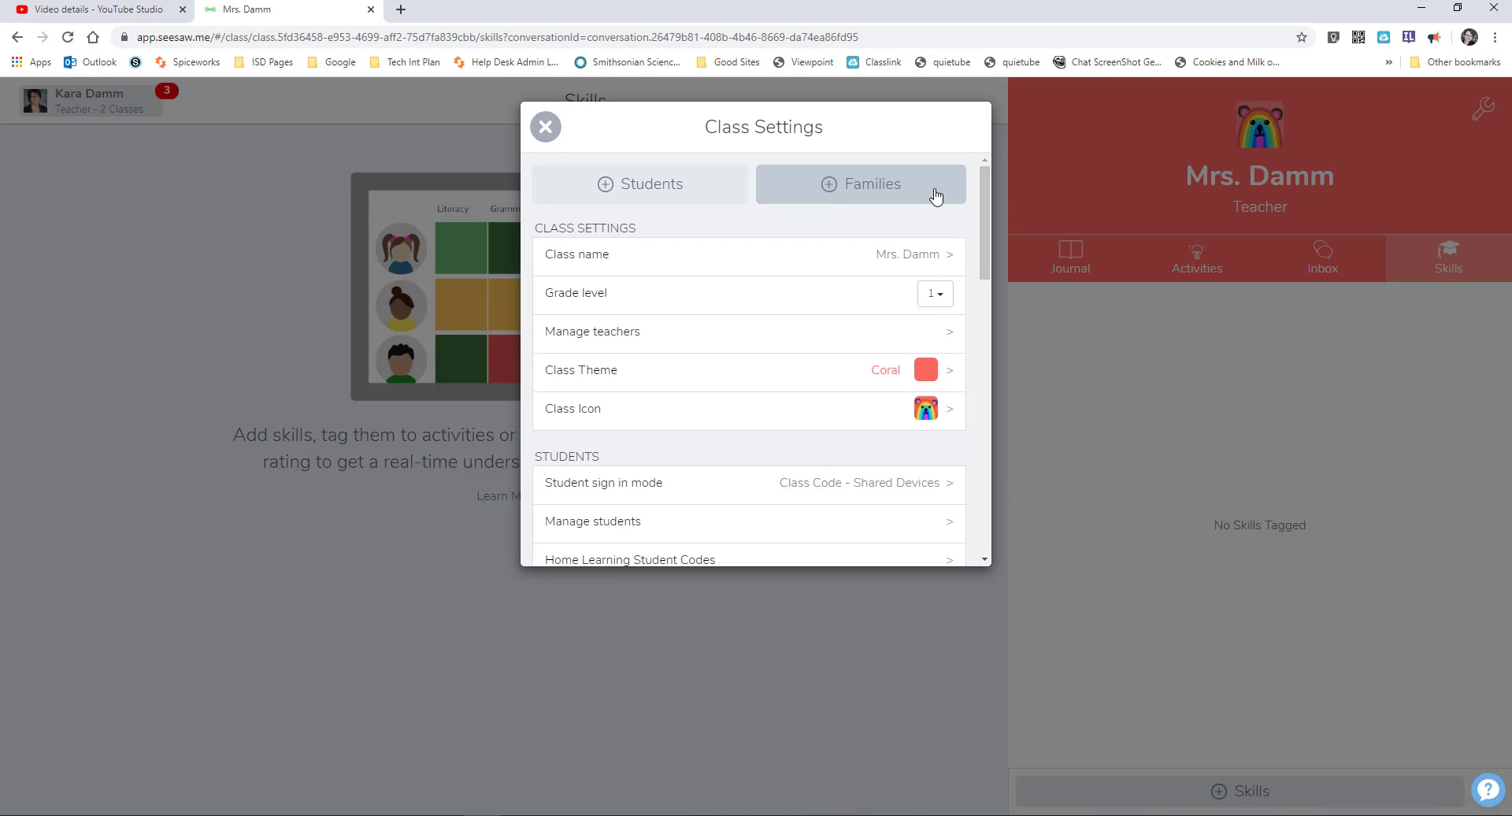
left_click(863, 192)
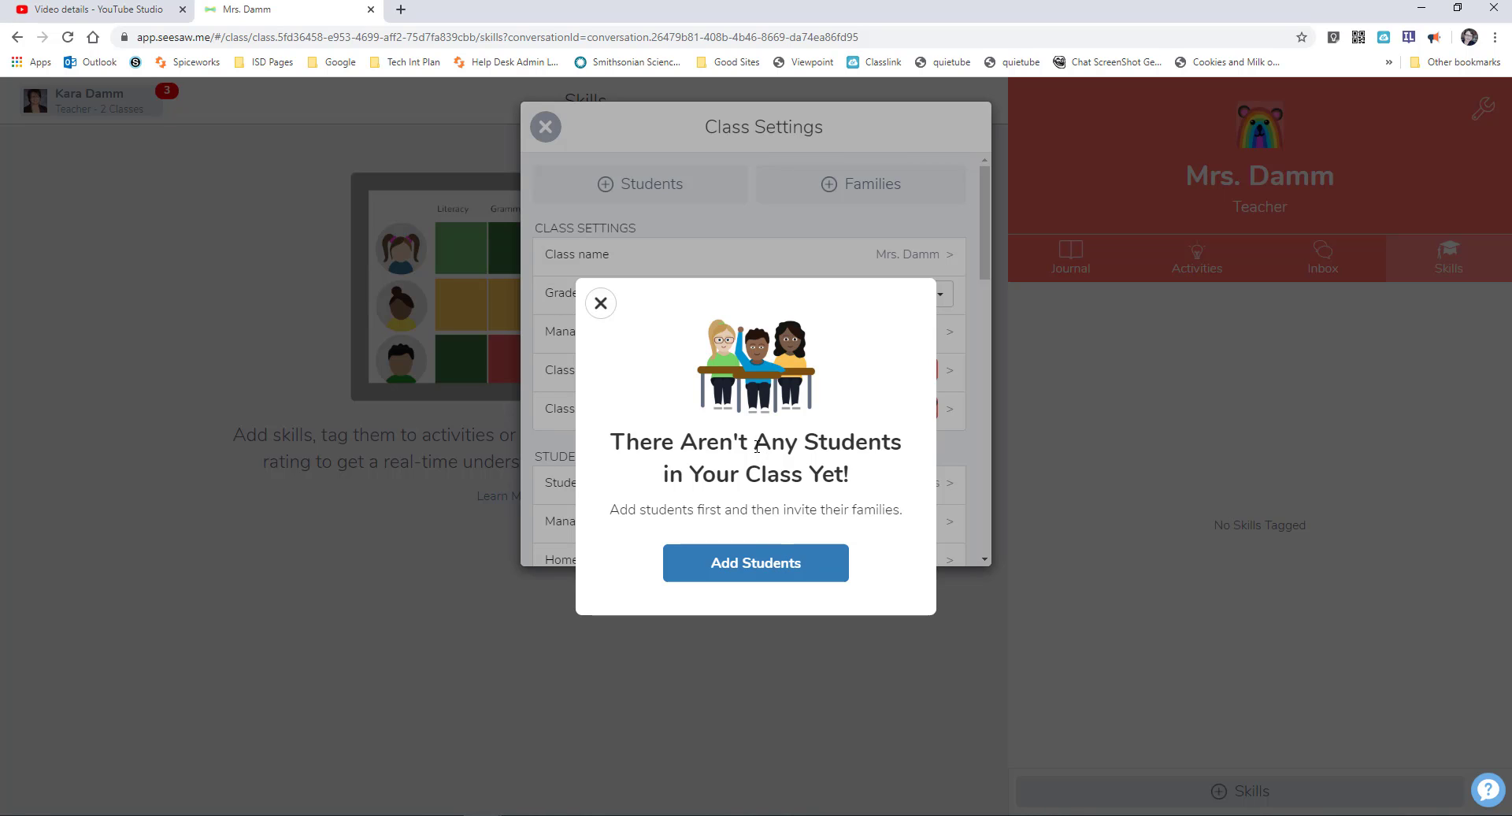
left_click(600, 304)
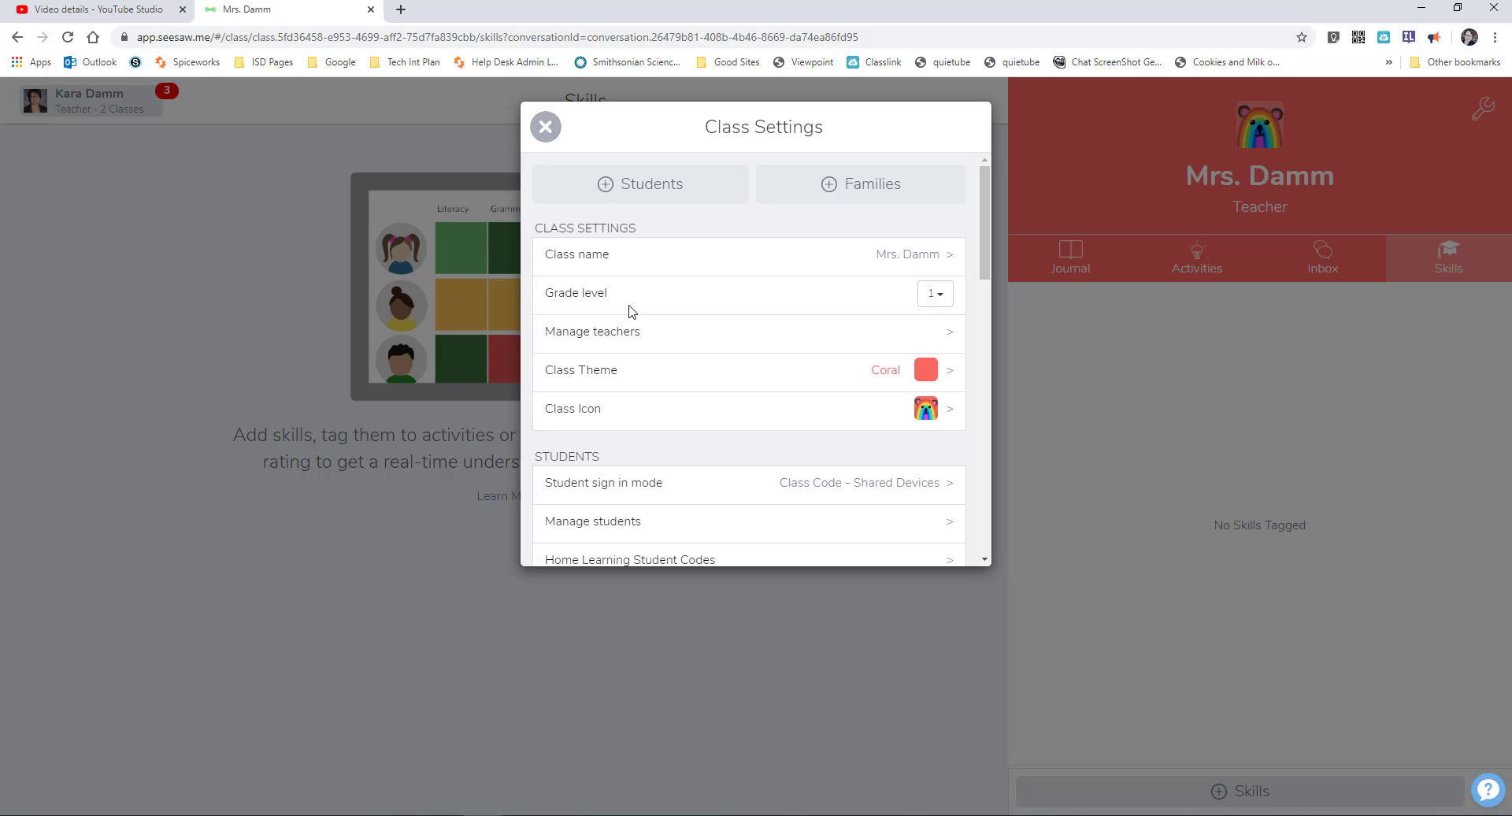
left_click(545, 128)
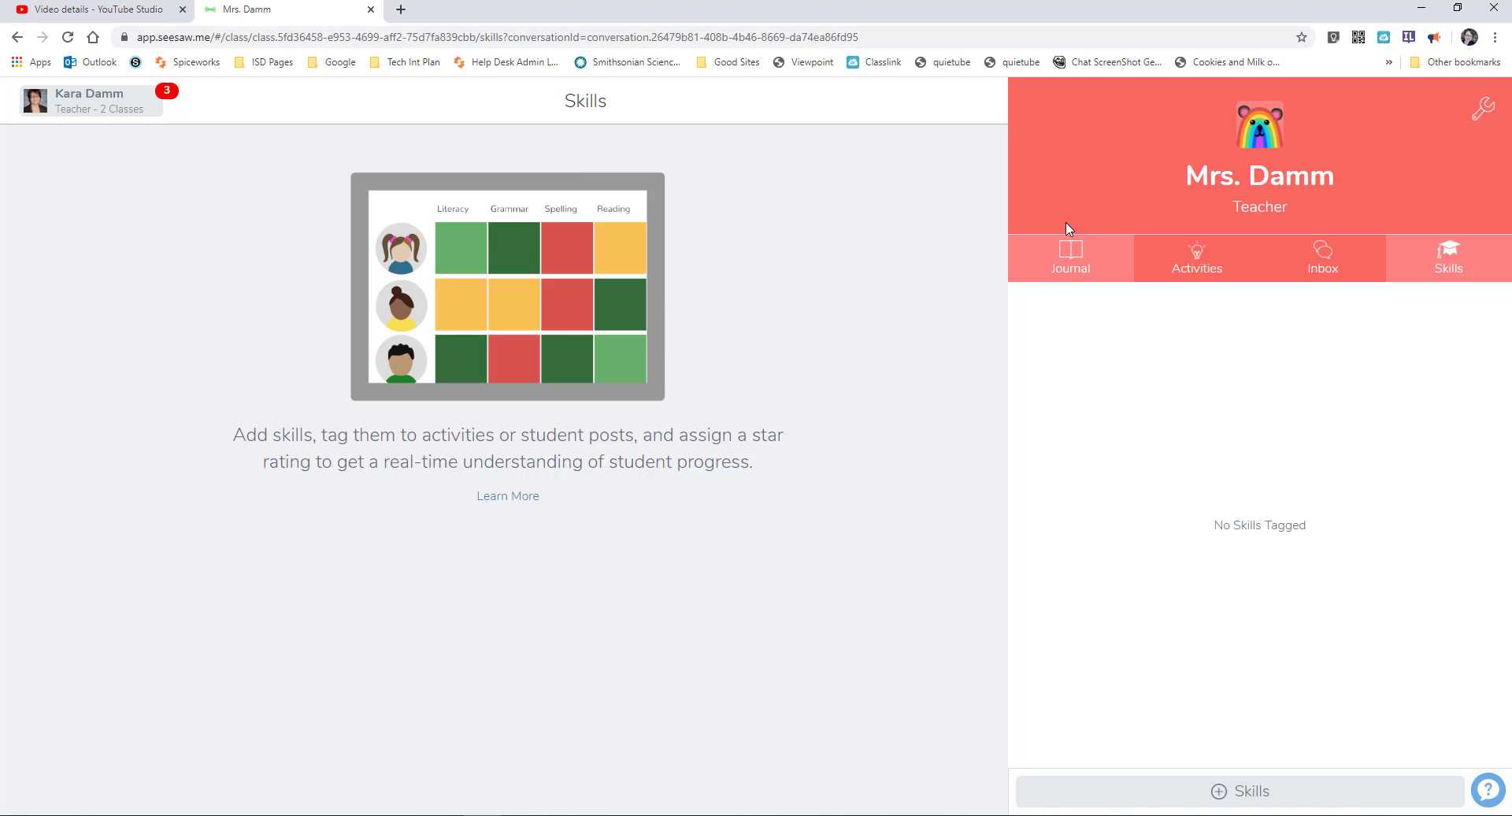
- View the class journal, switch to the Computers Kdgn class, and examine the sample student's annotated Addition 1-5 response
left_click(1060, 264)
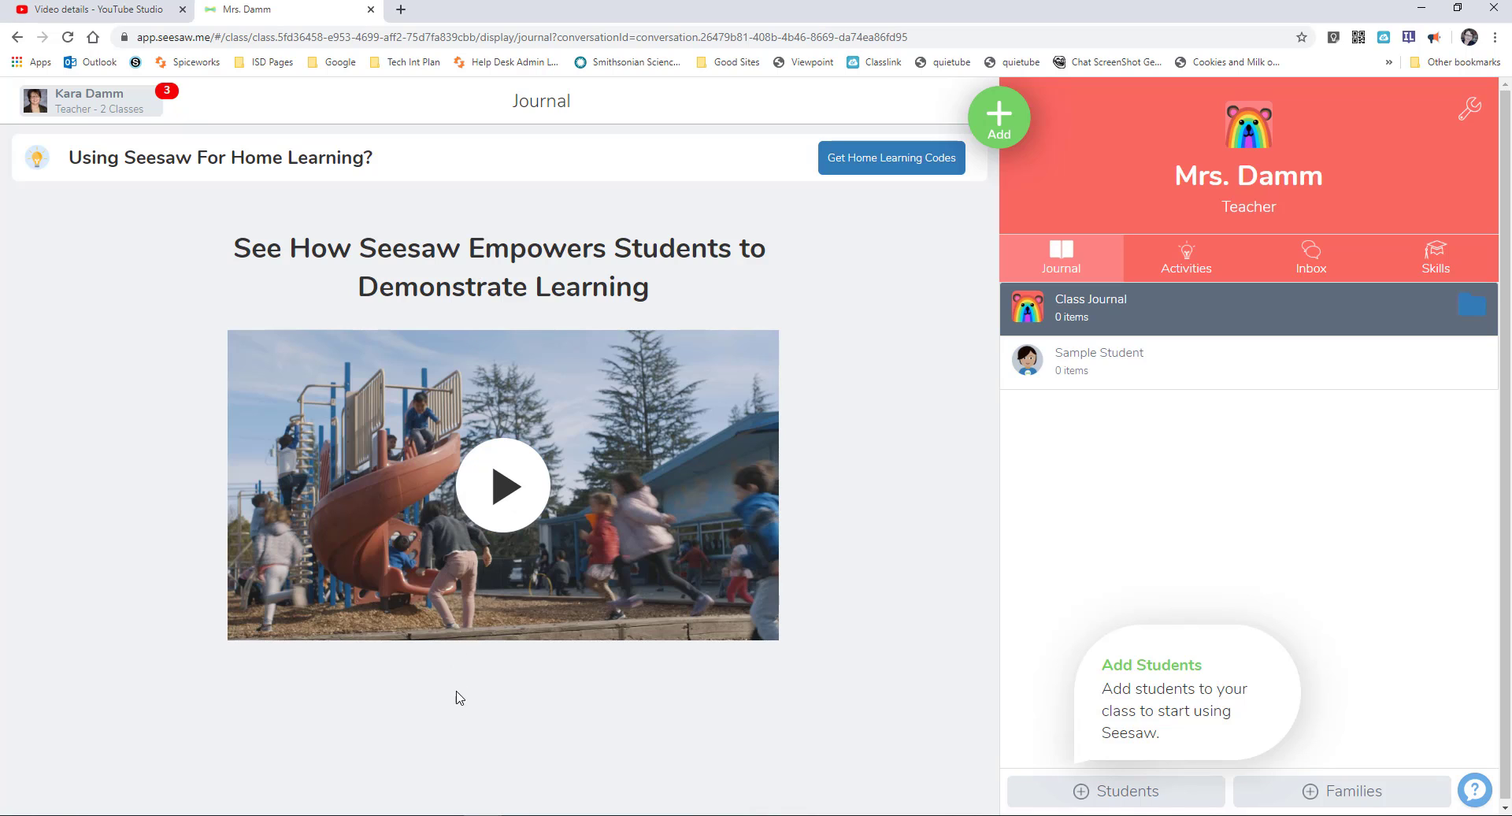
left_click(106, 115)
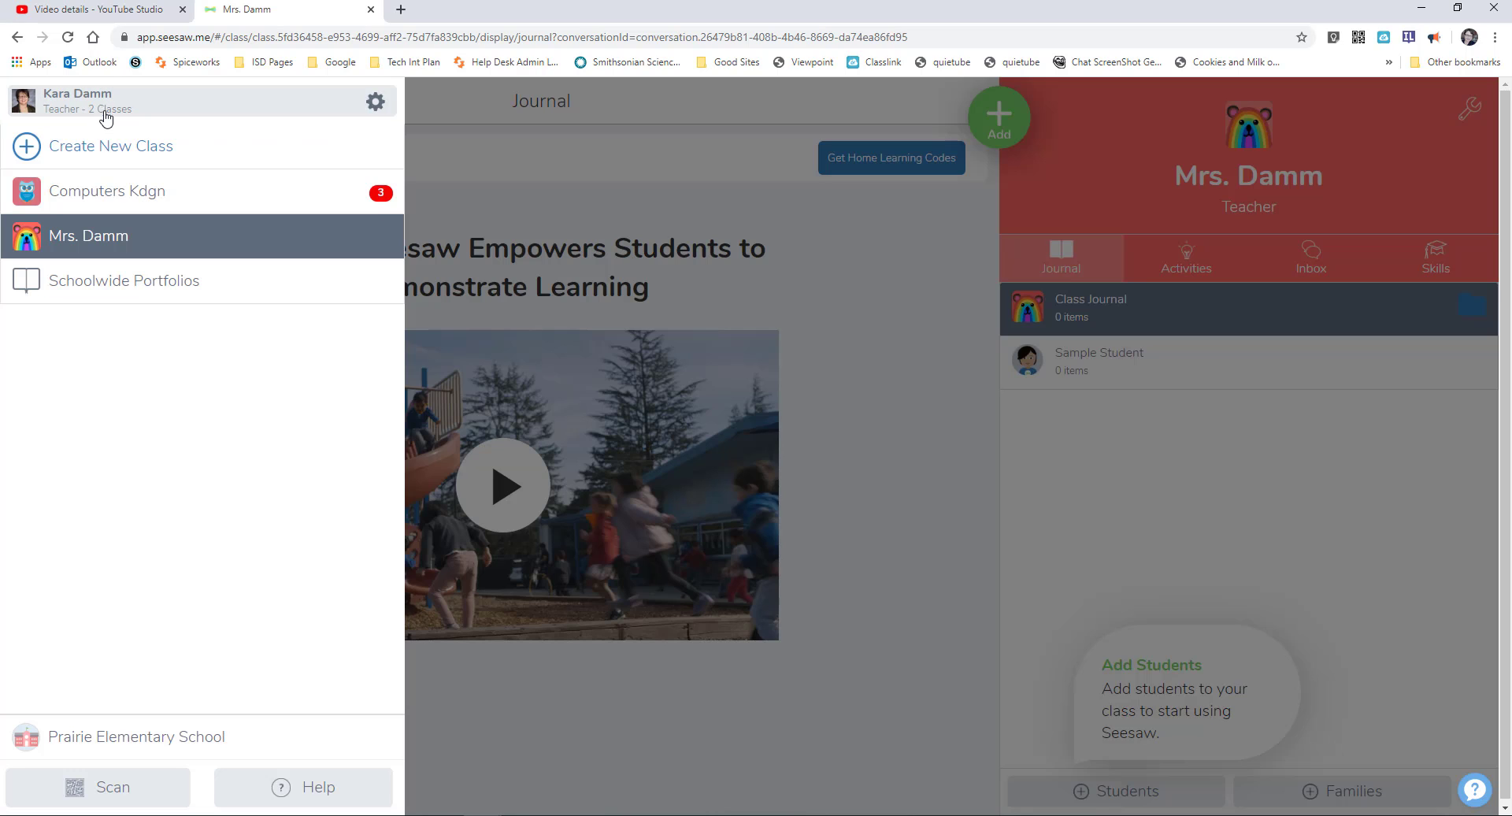
left_click(110, 196)
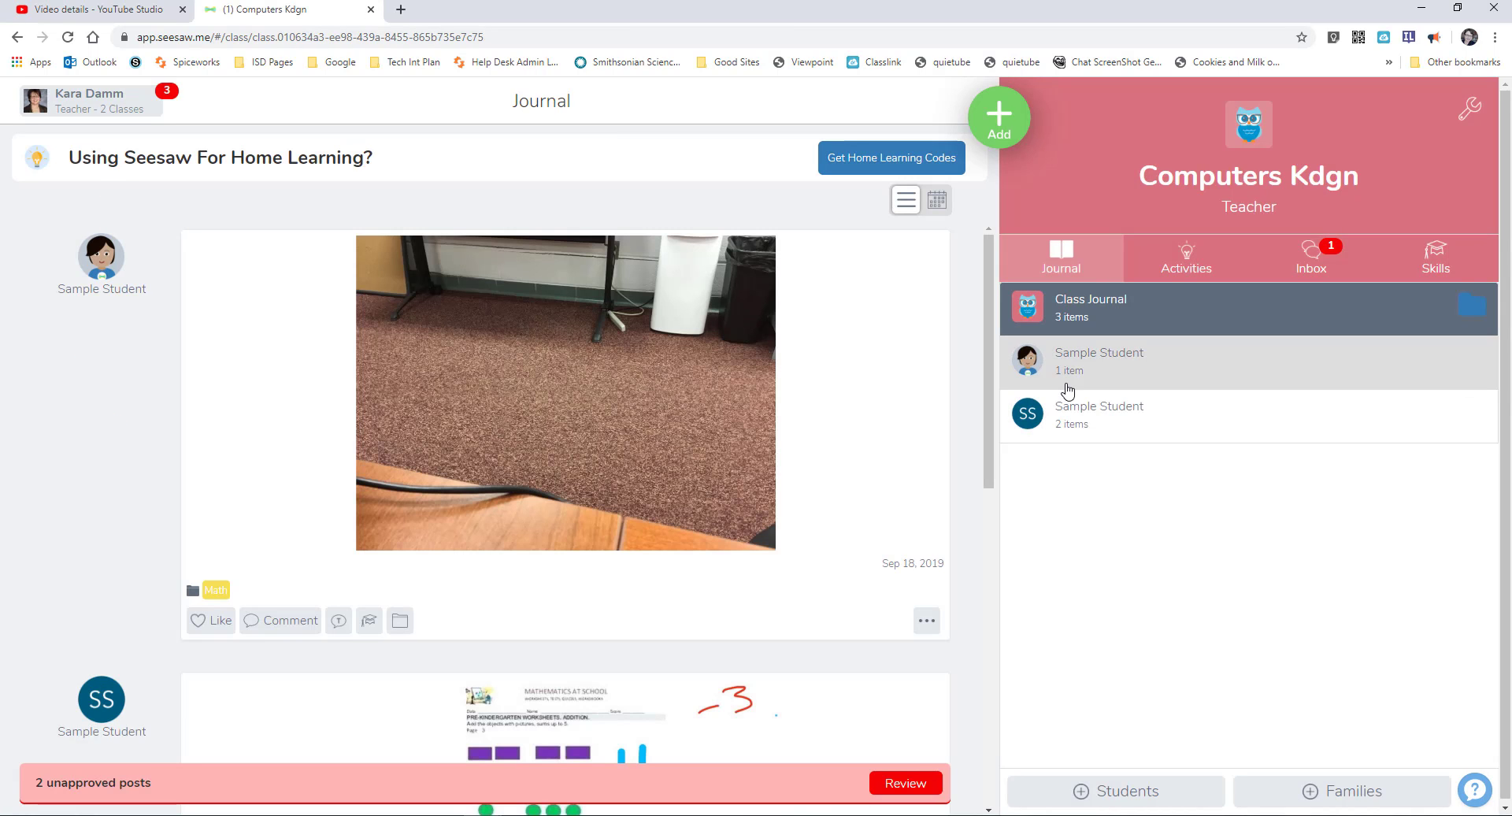
left_click_drag(990, 376, 968, 695)
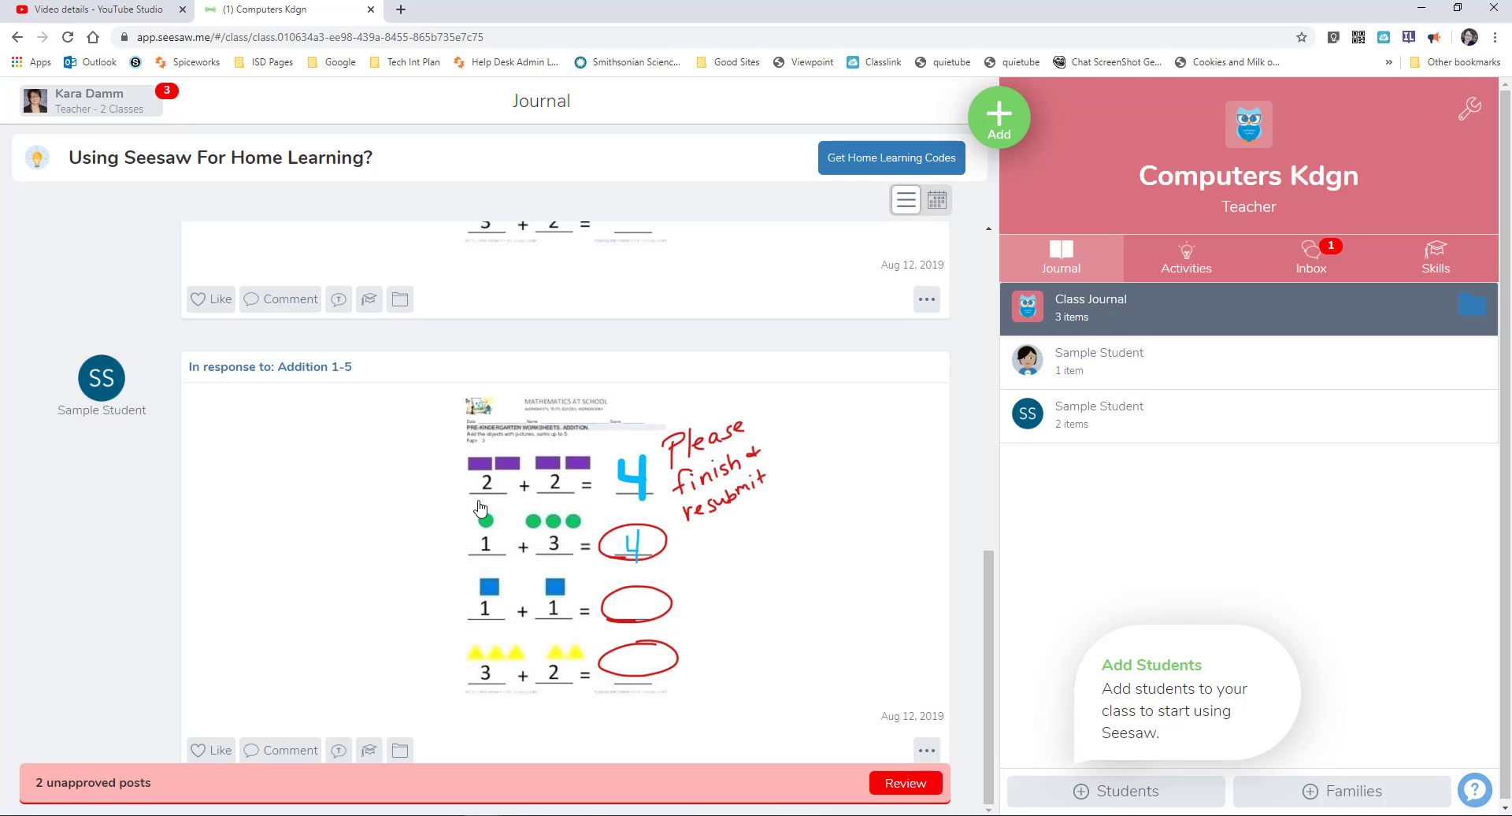
left_click(360, 658)
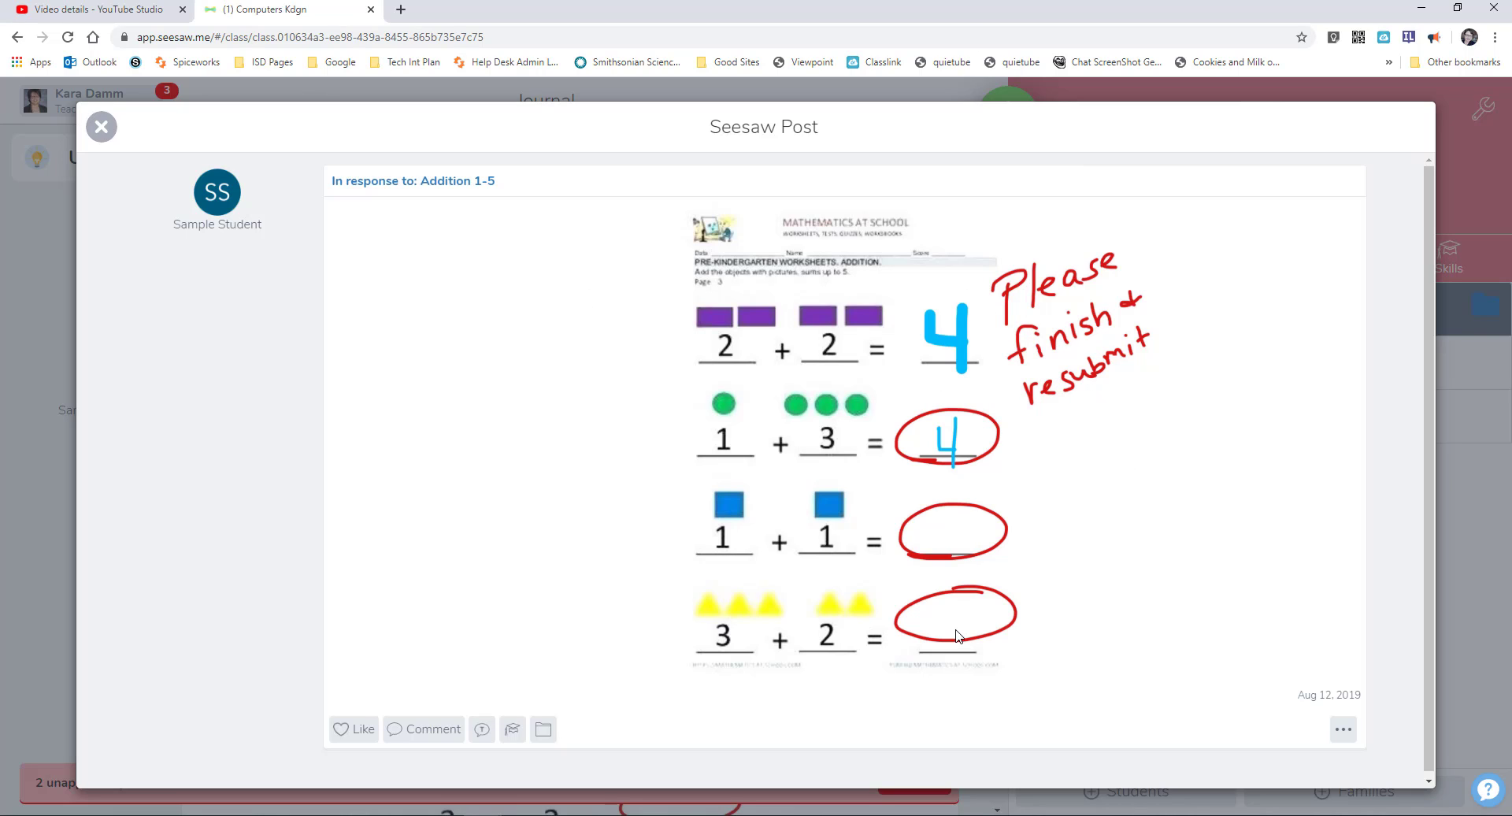
left_click(101, 127)
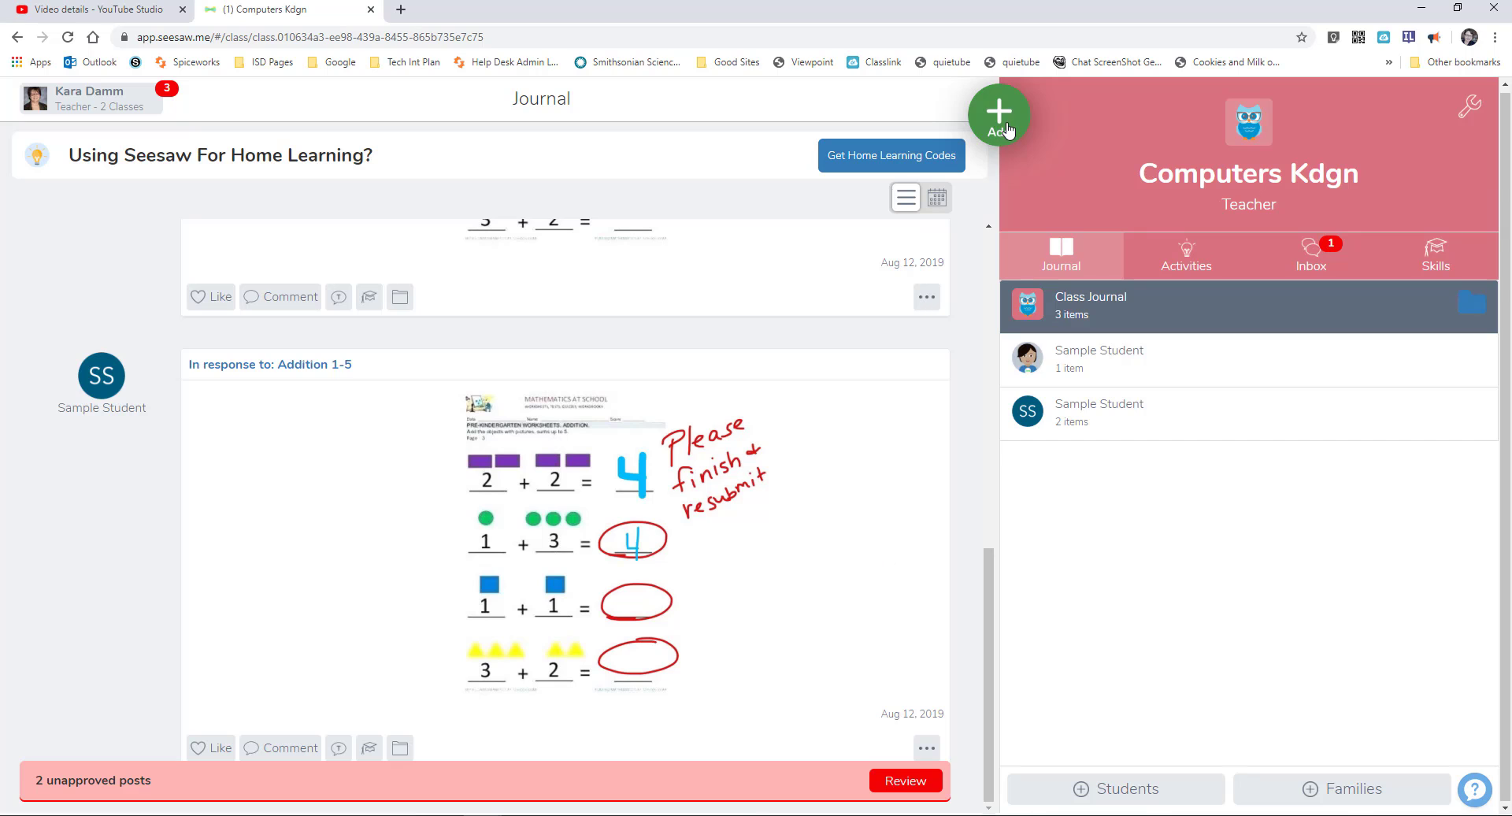
- Switch back to the class with the rainbow bear icon and start a new student work post as a drawing
left_click(134, 98)
left_click(114, 234)
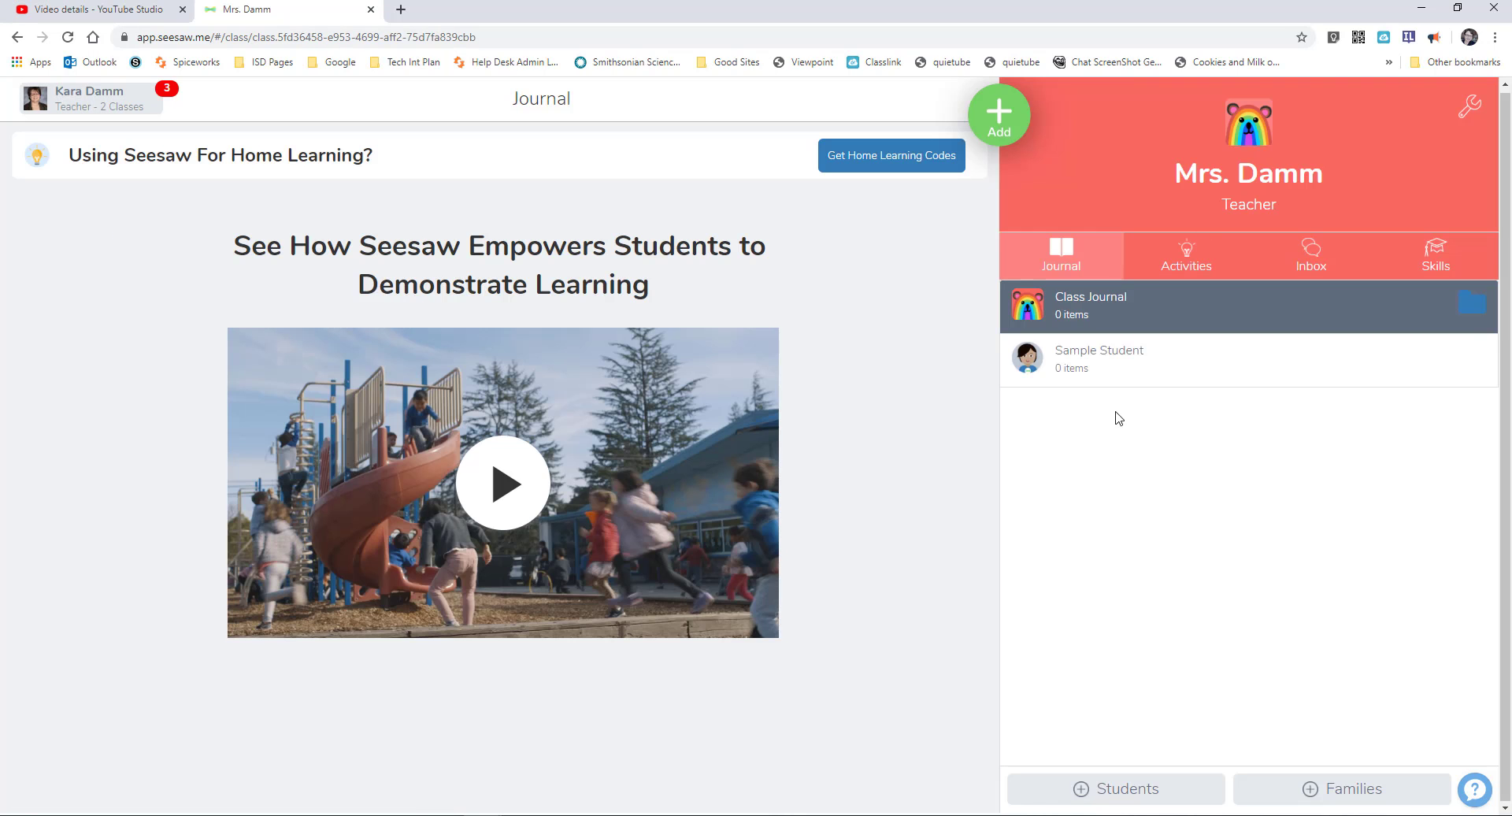
left_click(1014, 119)
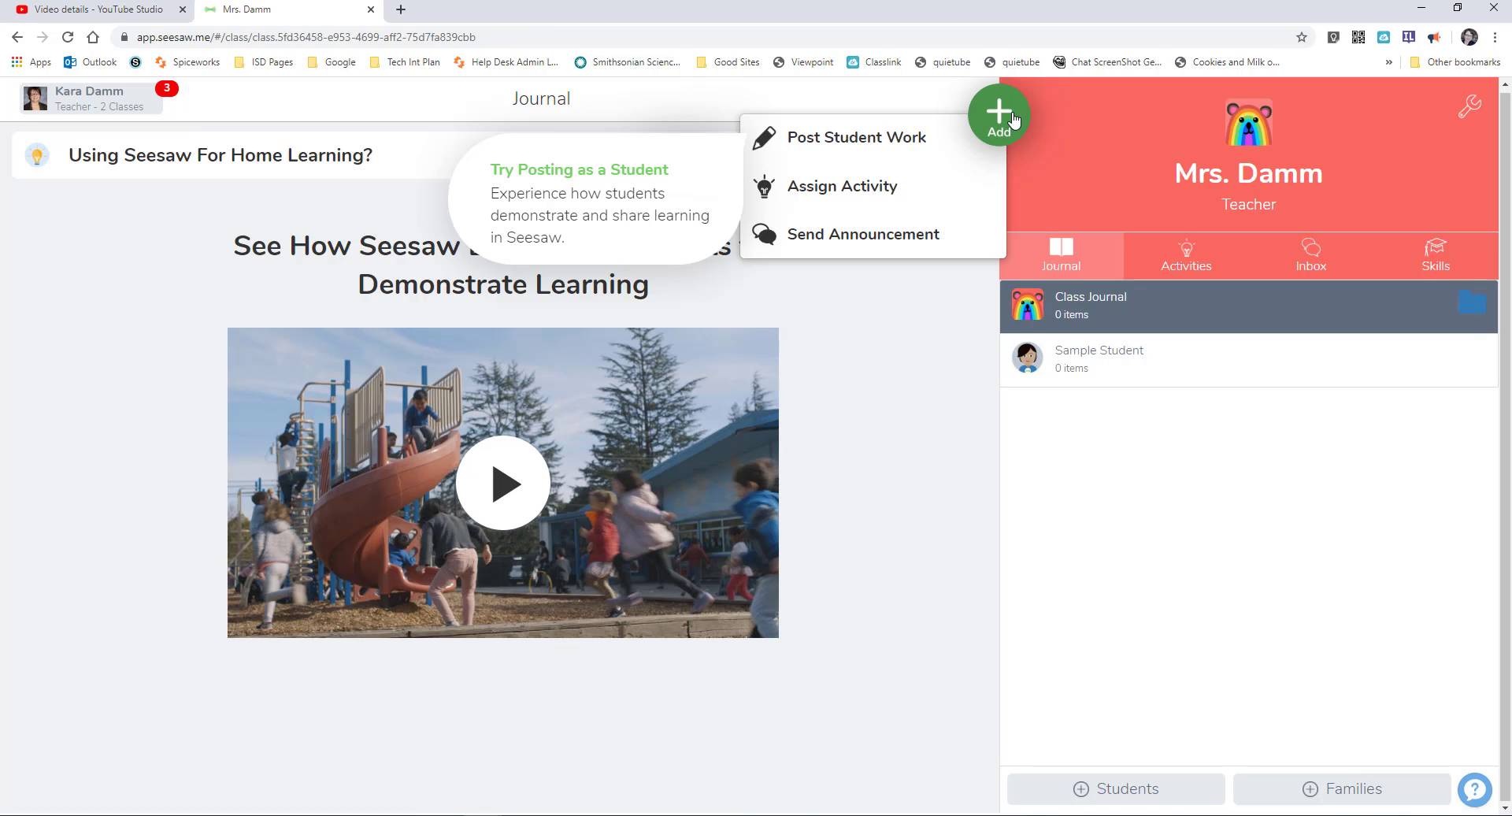
left_click(866, 139)
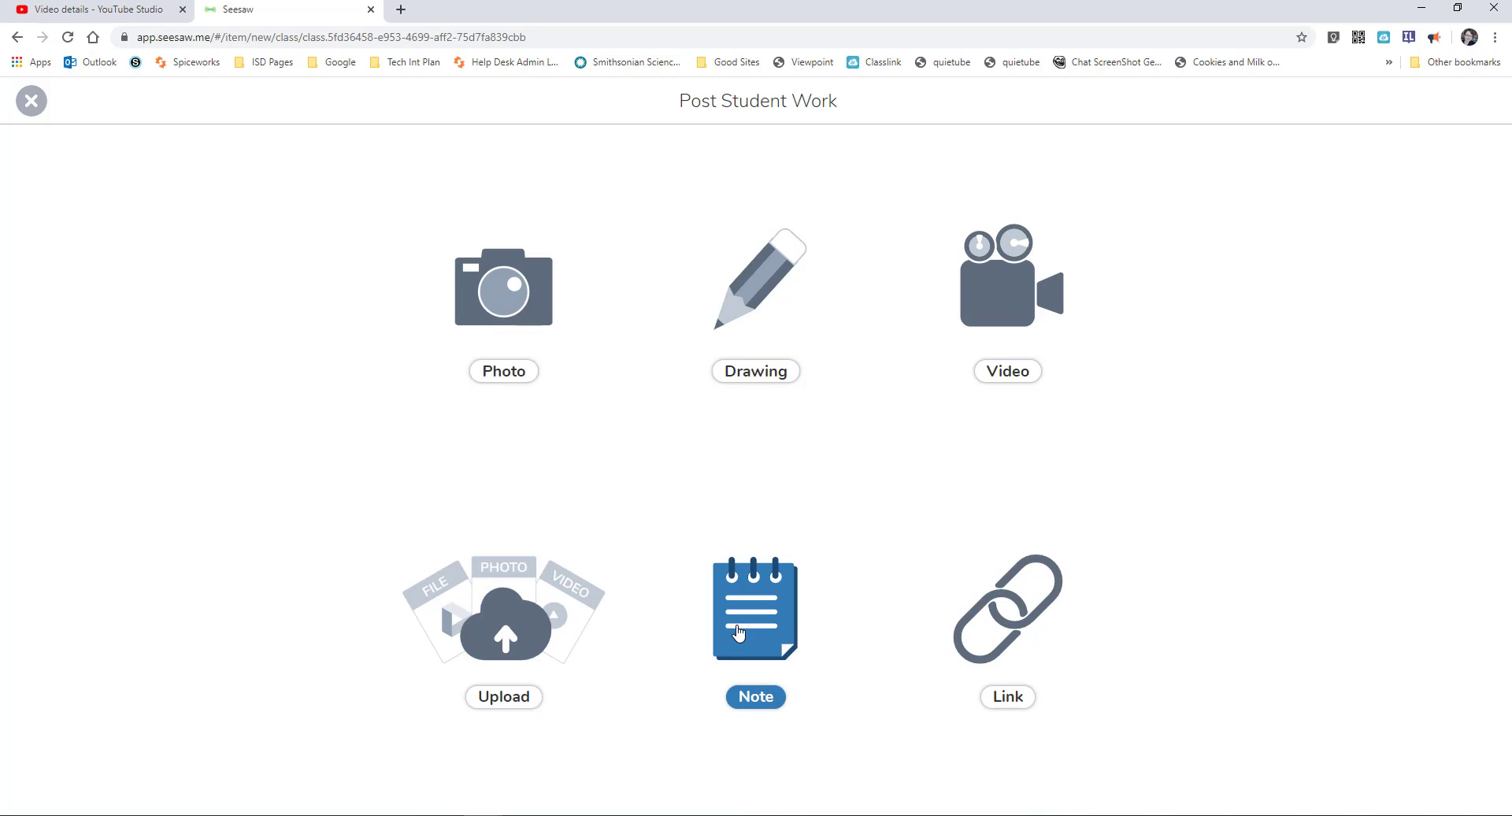
left_click(748, 317)
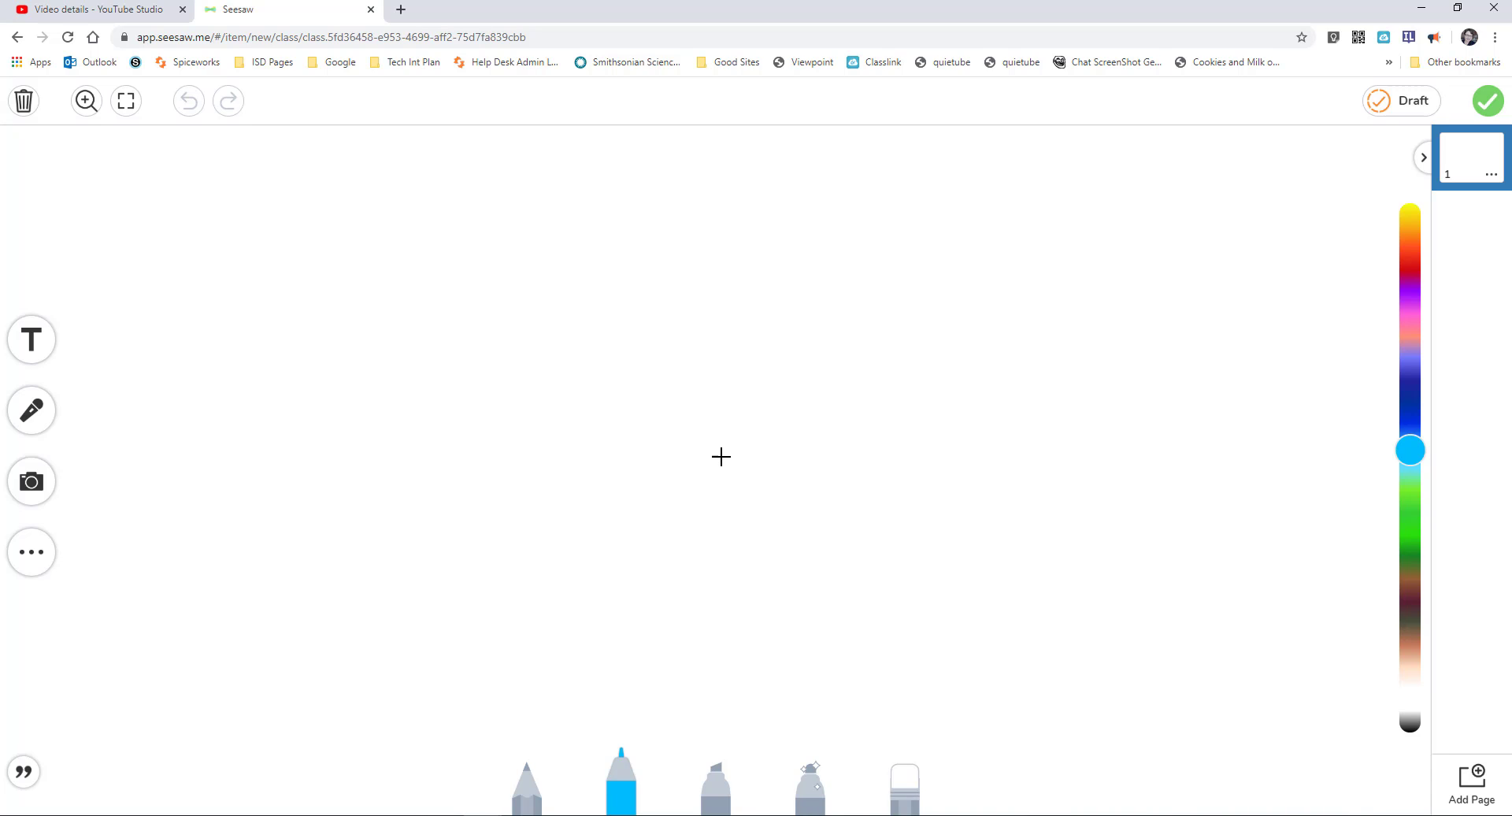
- Handwrite a first name in large light blue letters on the blank drawing page
left_click_drag(460, 302, 442, 597)
mouse_move(559, 332)
left_mouse_down()
mouse_move(506, 418)
mouse_move(514, 552)
mouse_move(563, 569)
left_mouse_up()
left_click_drag(588, 449, 622, 523)
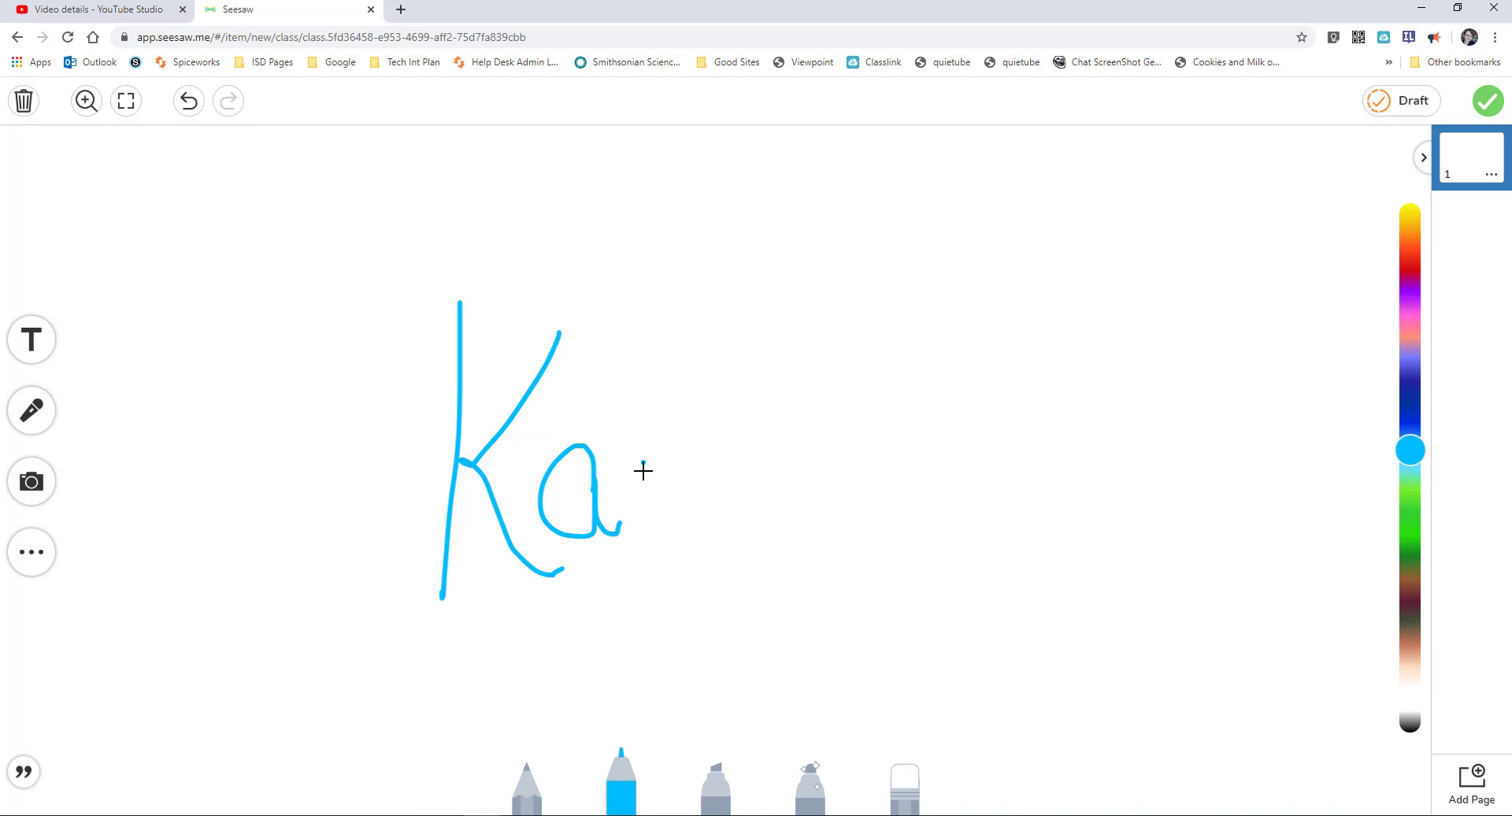
mouse_move(642, 464)
left_mouse_down()
mouse_move(665, 461)
mouse_move(696, 500)
mouse_move(709, 479)
mouse_move(741, 528)
left_mouse_up()
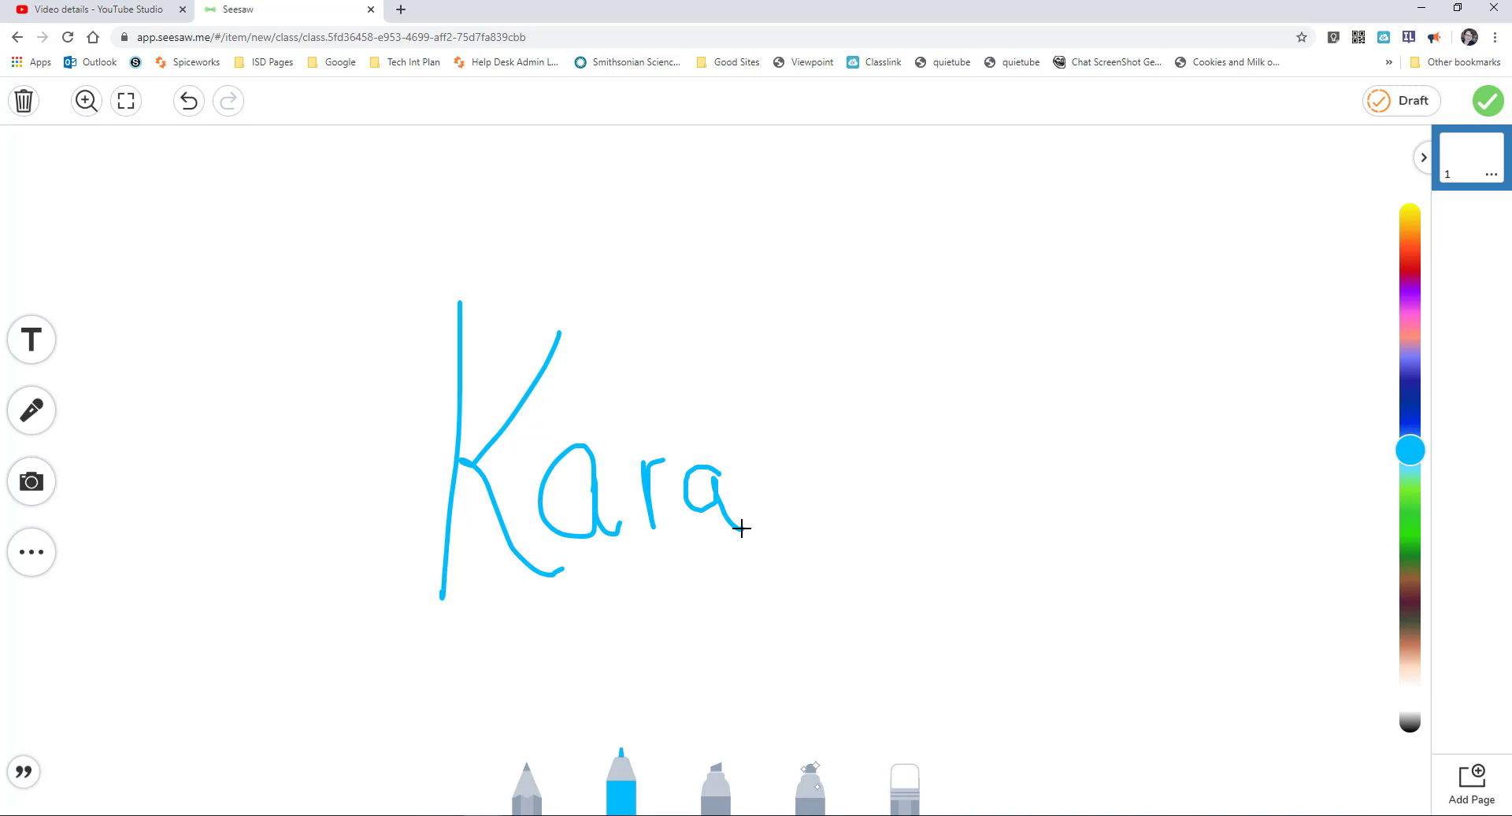
- Post the drawing to Sample Student's journal in the Reading folder
left_click(1488, 102)
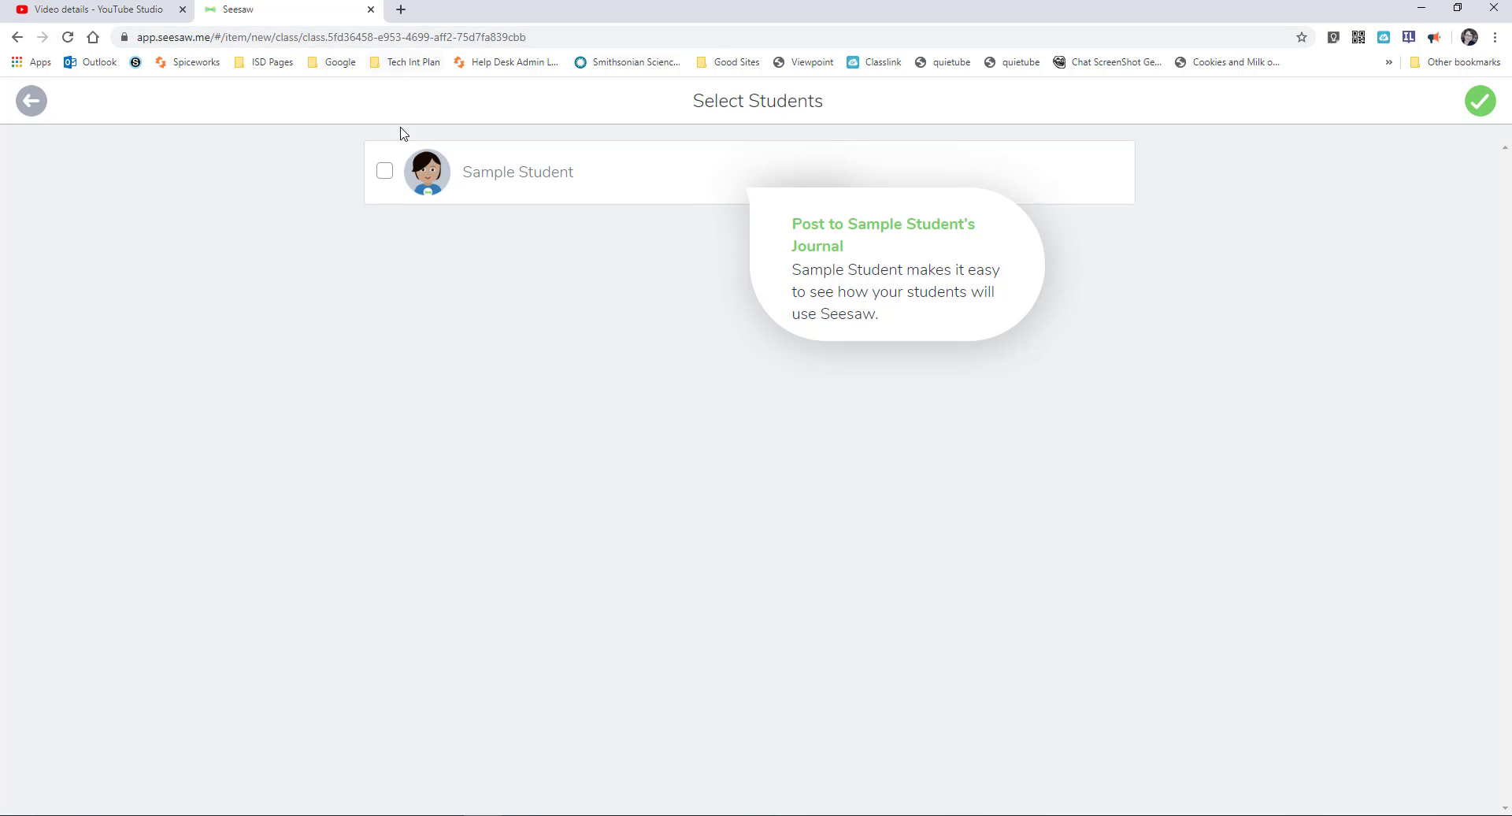
left_click(384, 171)
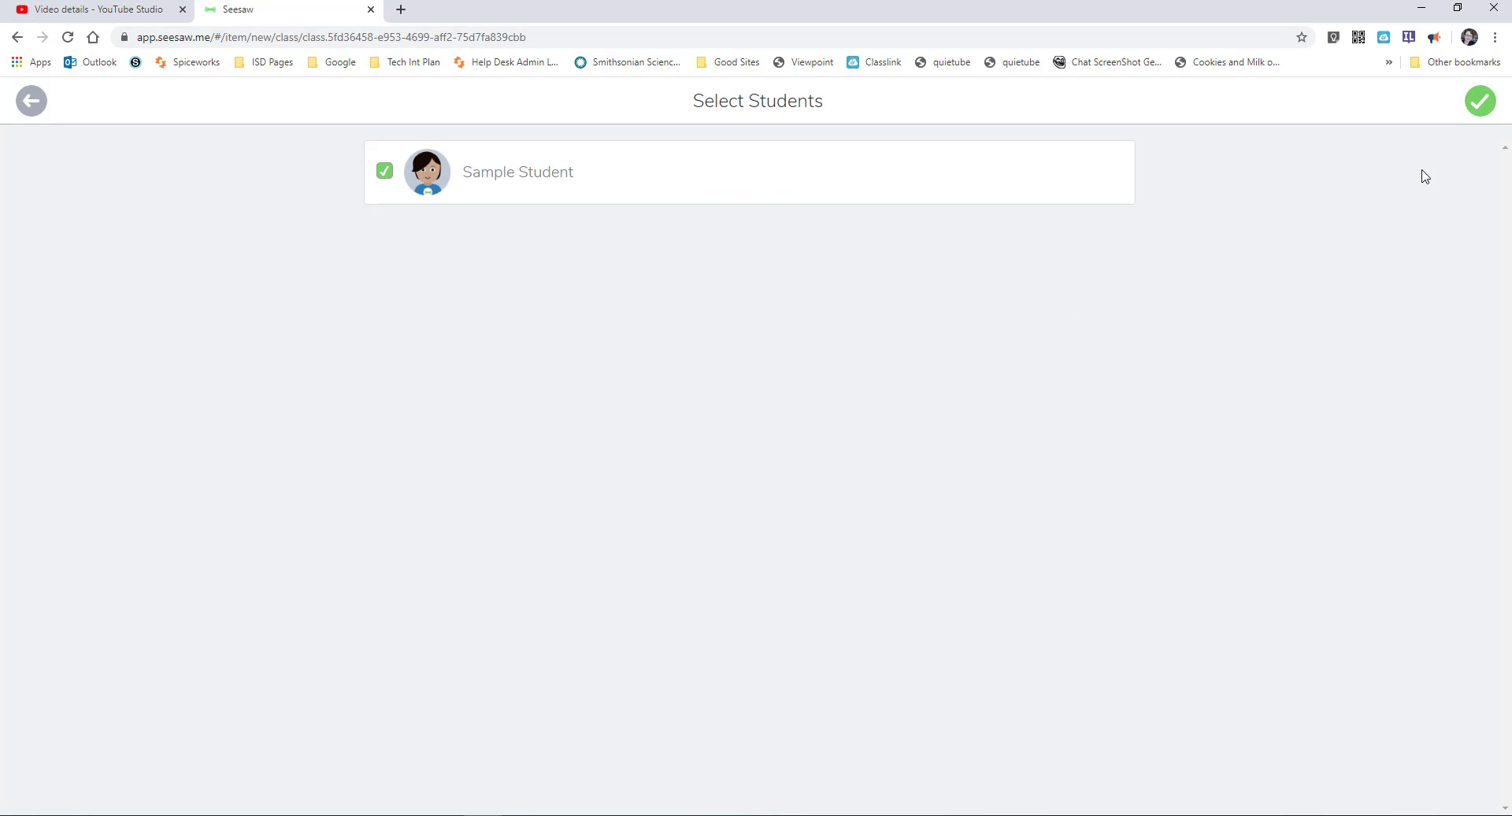
left_click(1481, 103)
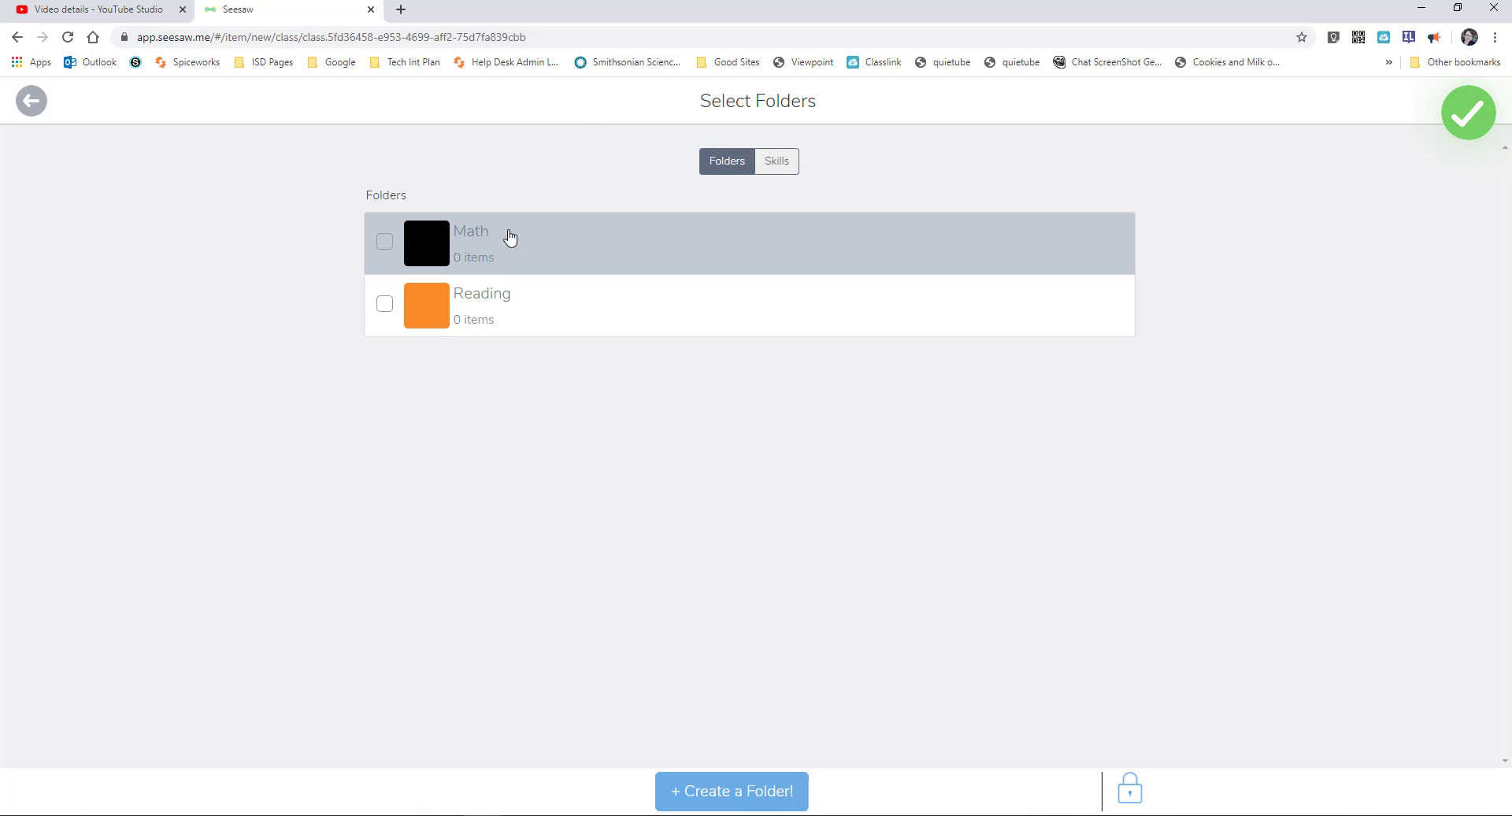
left_click(383, 305)
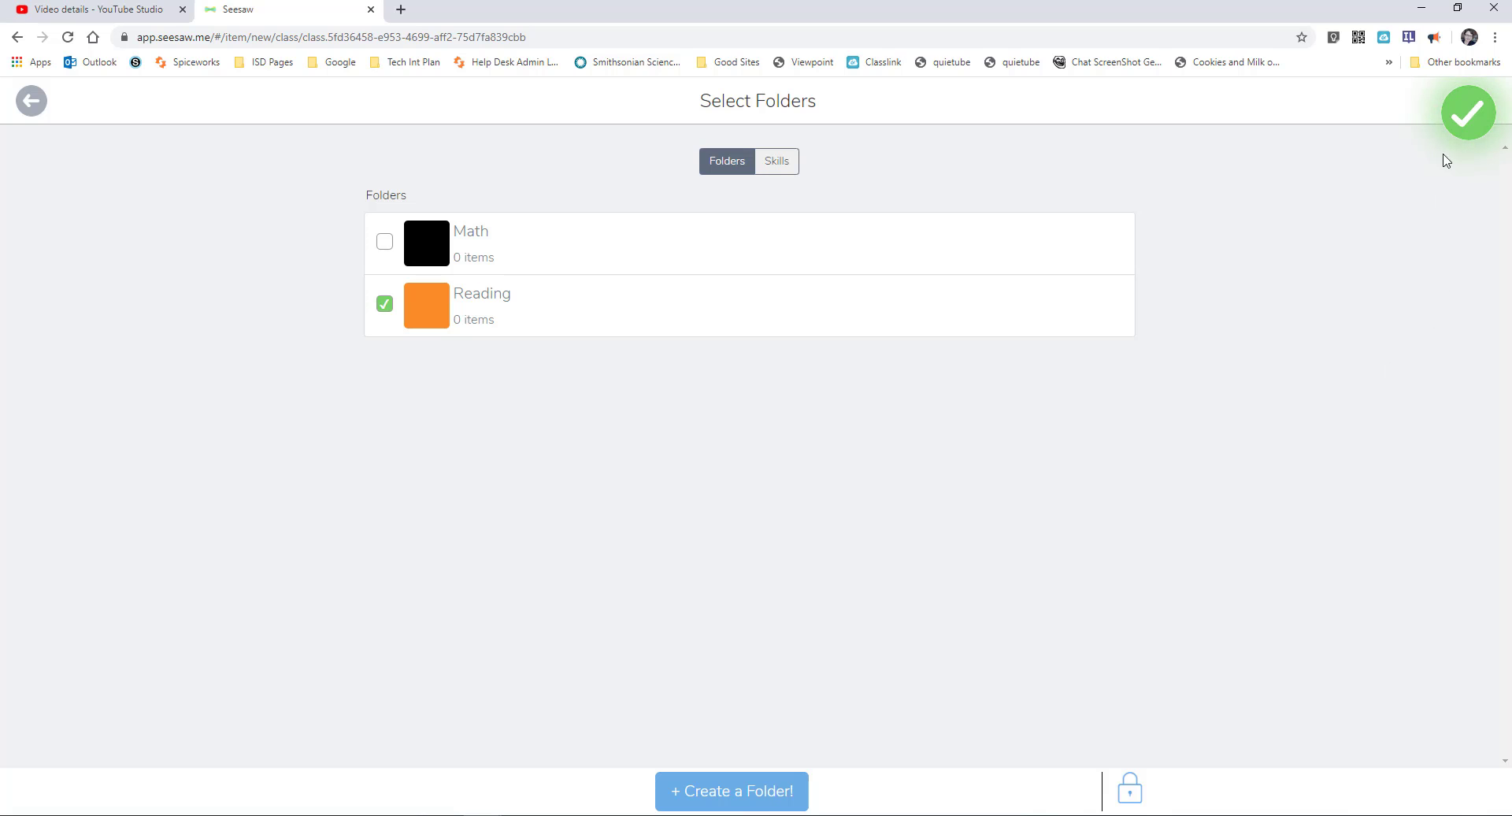
left_click(1470, 113)
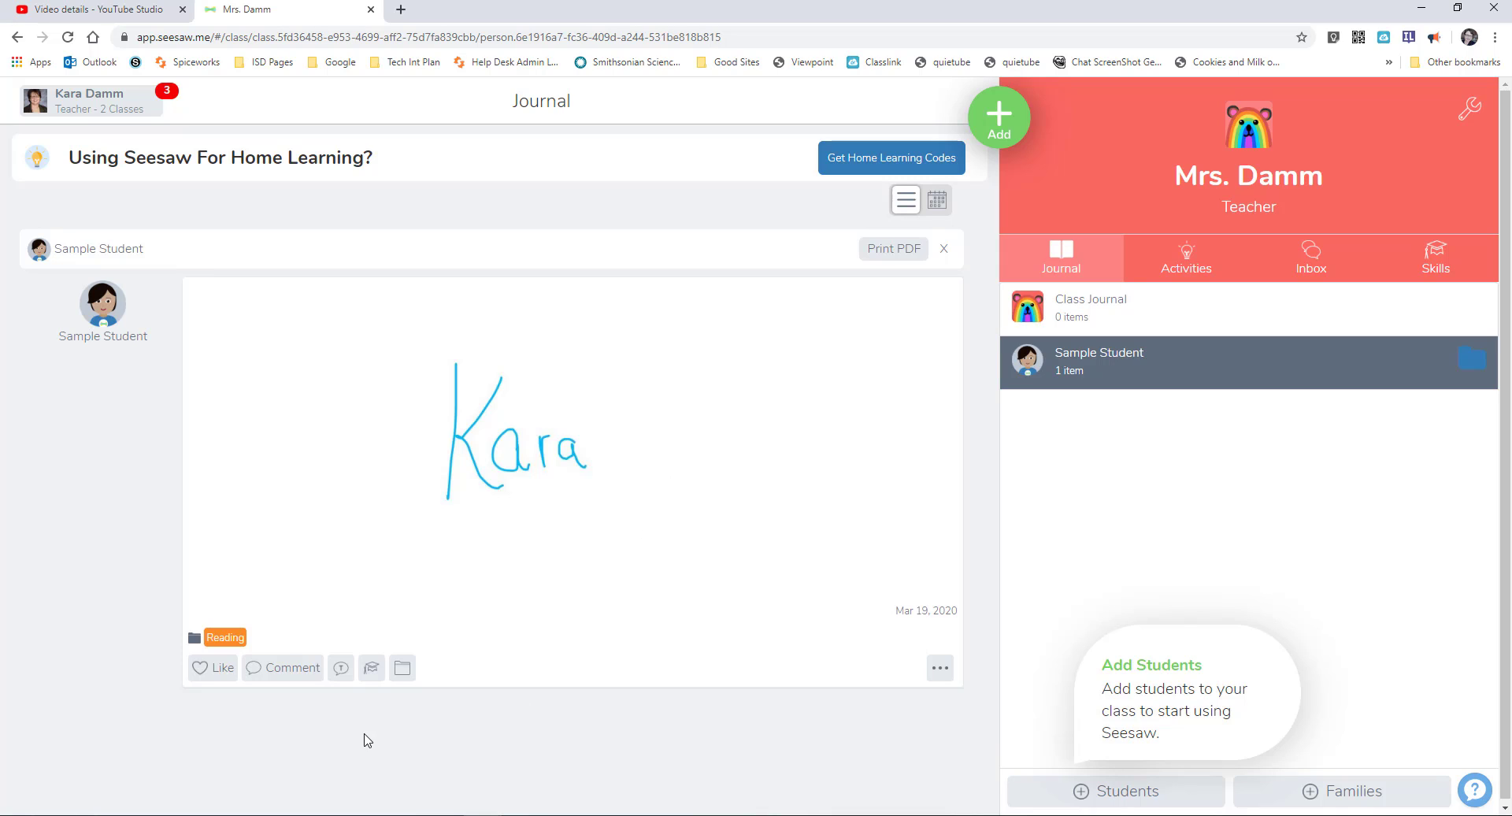
- View the QR code of the posted drawing and return to the student's journal
left_click(200, 679)
left_click(940, 669)
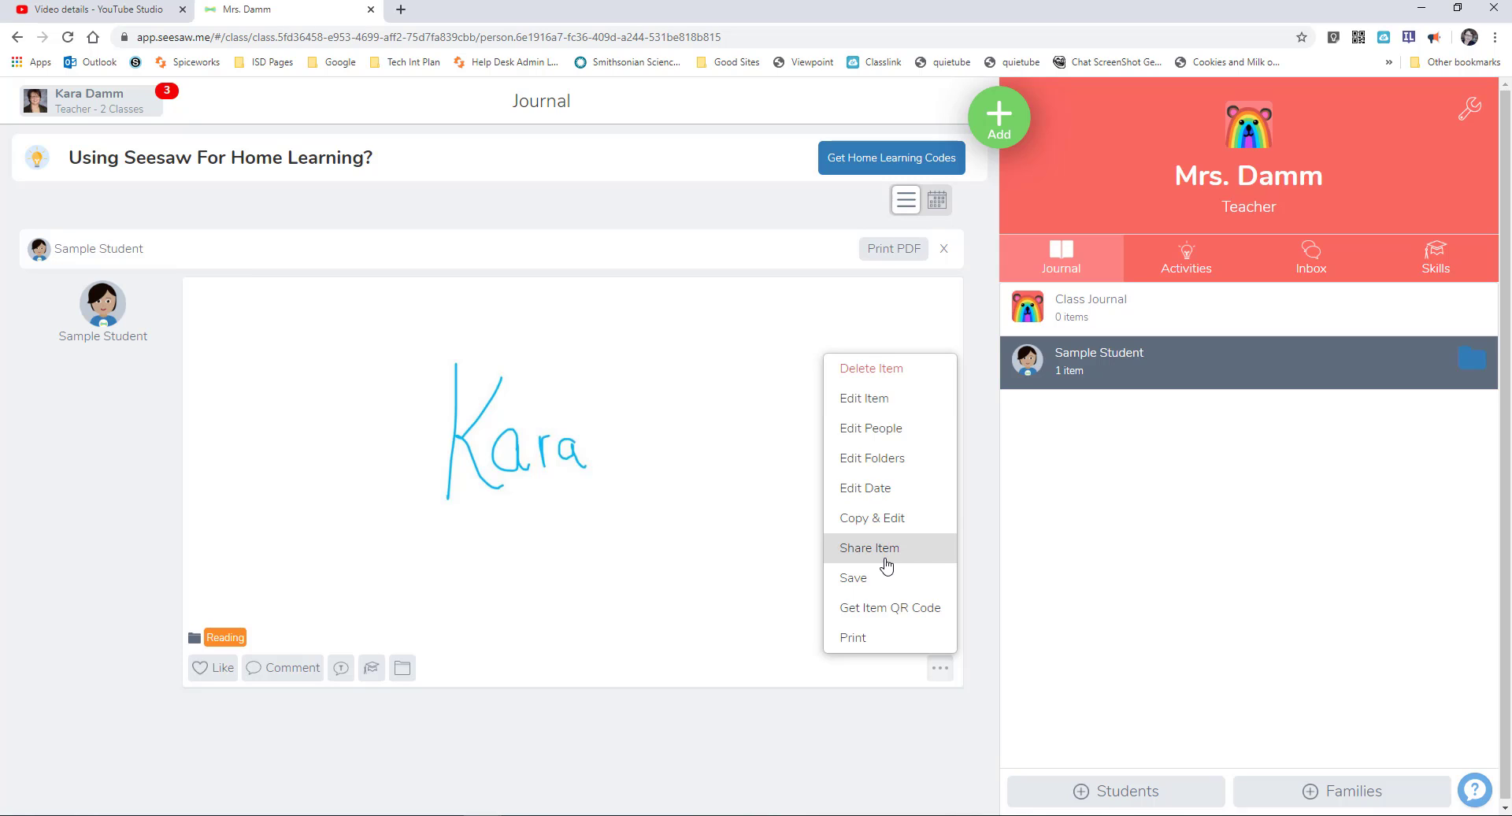
left_click(883, 610)
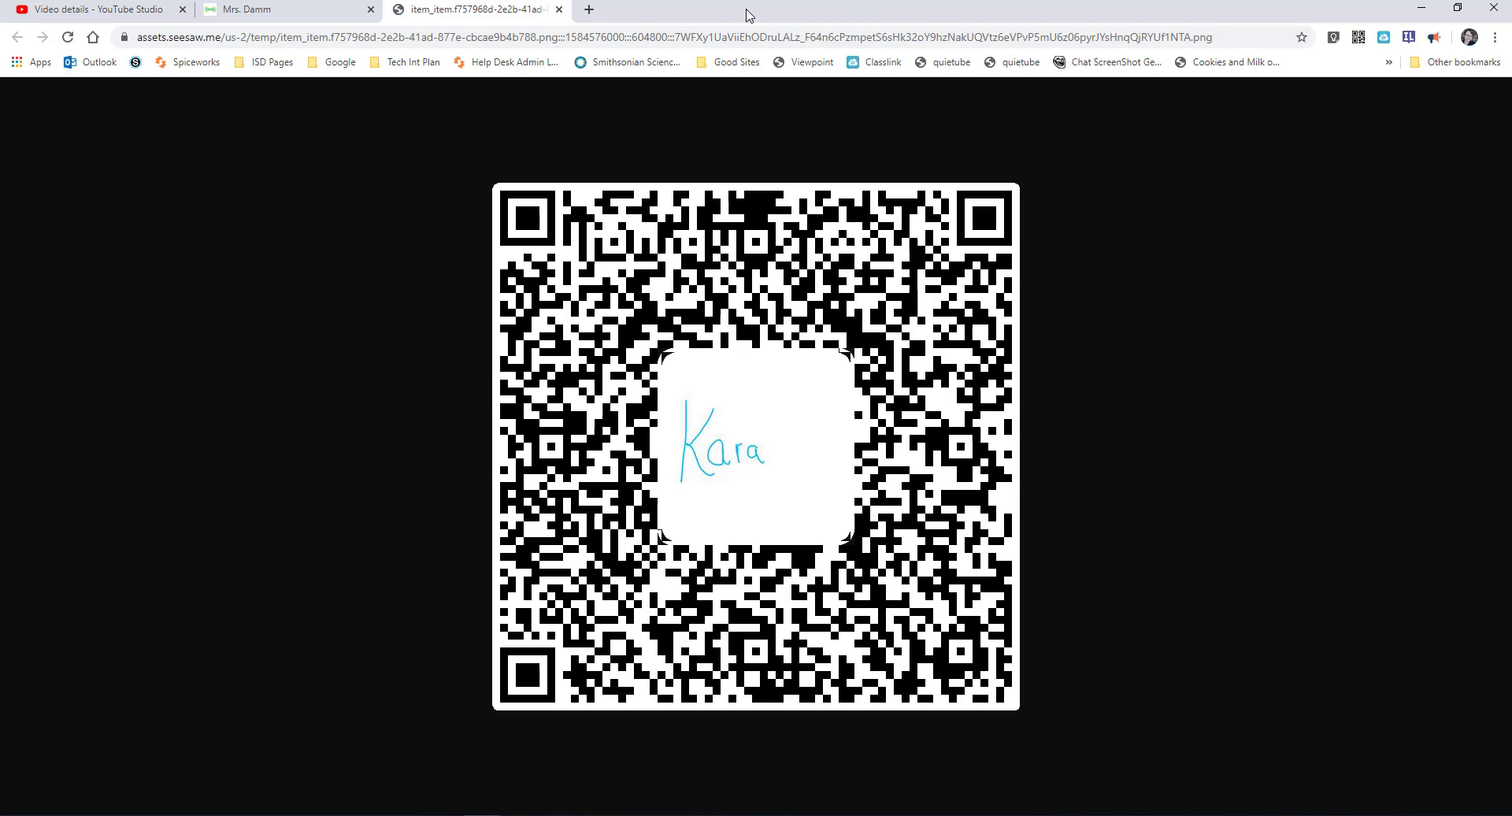
left_click(559, 10)
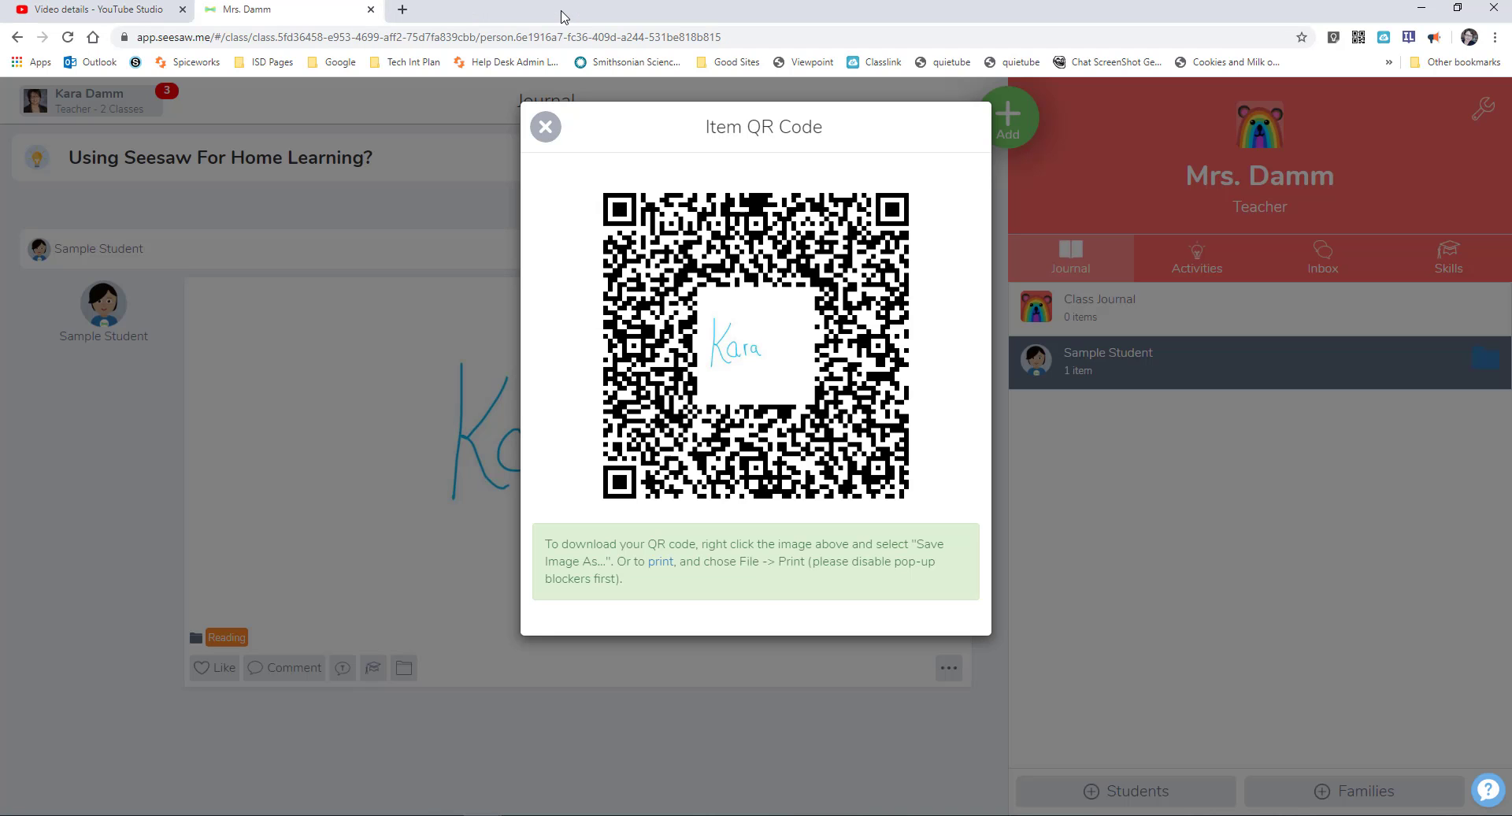
left_click(543, 127)
- Edit the posted drawing by circling the handwritten name in orange-red and adding a check mark beside it
left_click(939, 668)
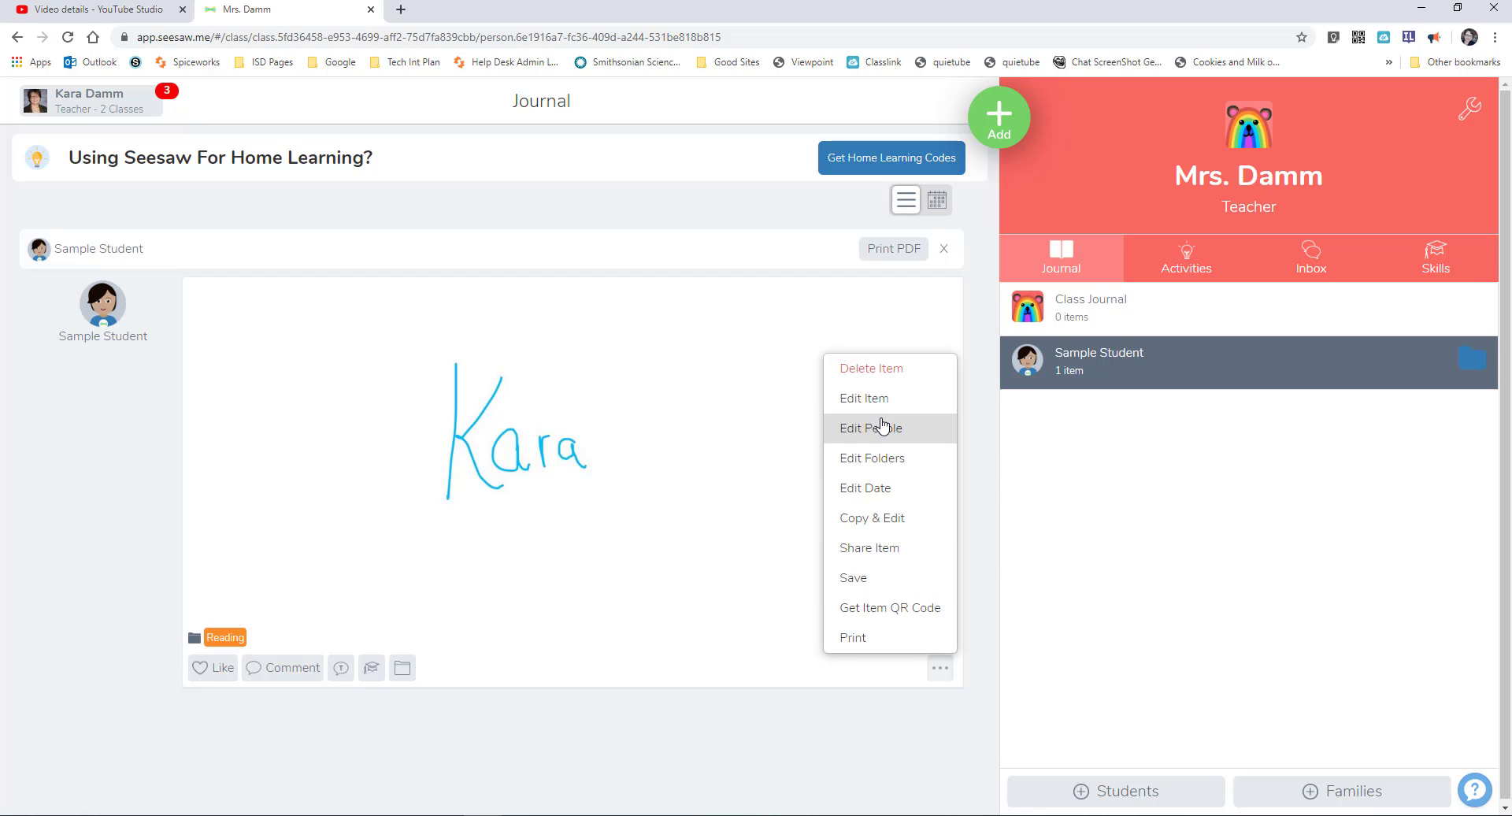
left_click(896, 399)
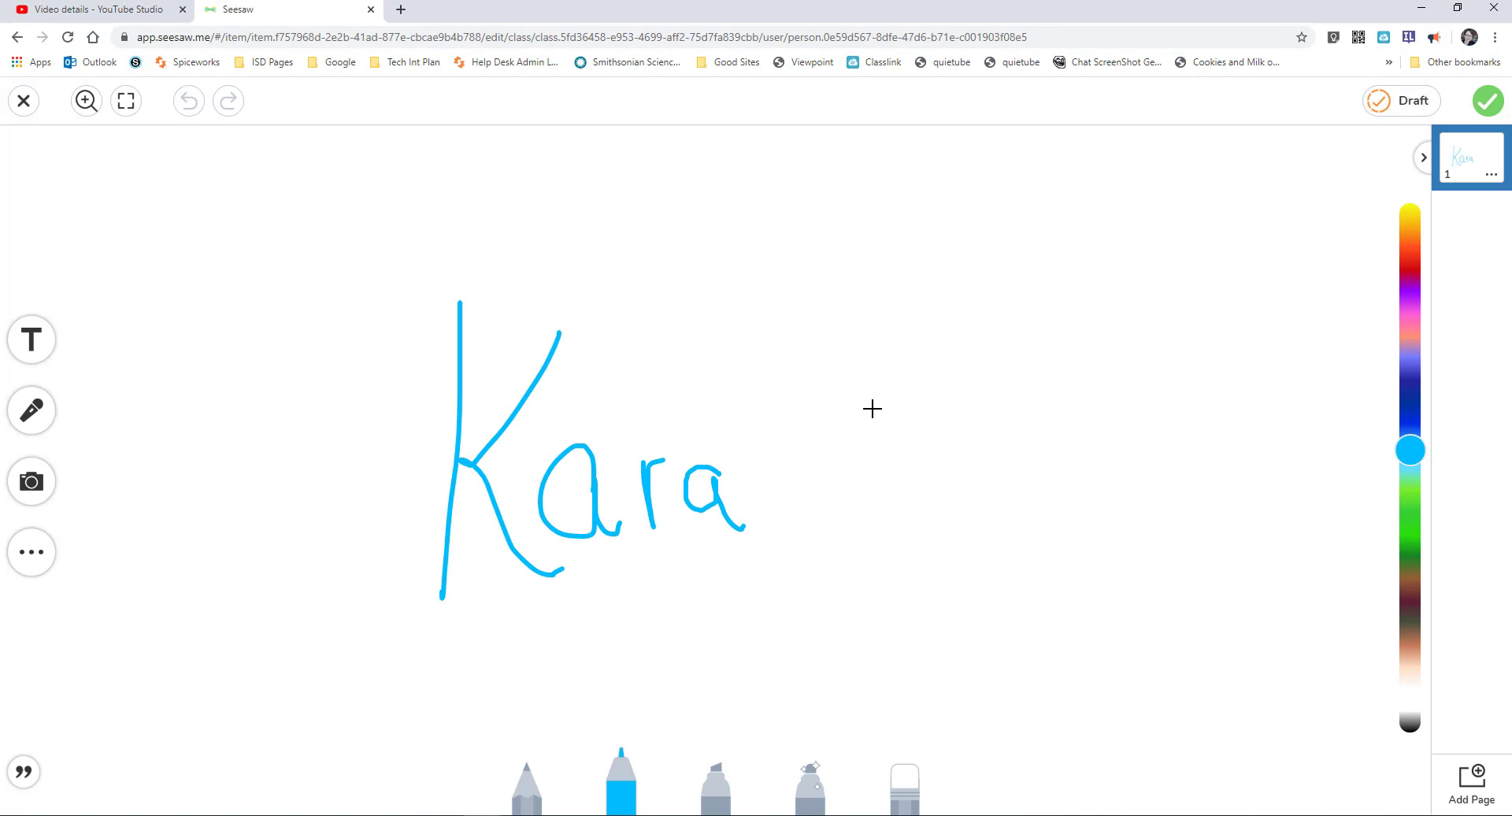
left_click(1410, 251)
mouse_move(691, 312)
left_mouse_down()
mouse_move(560, 260)
mouse_move(439, 513)
mouse_move(775, 560)
left_mouse_up()
left_click_drag(784, 506, 692, 309)
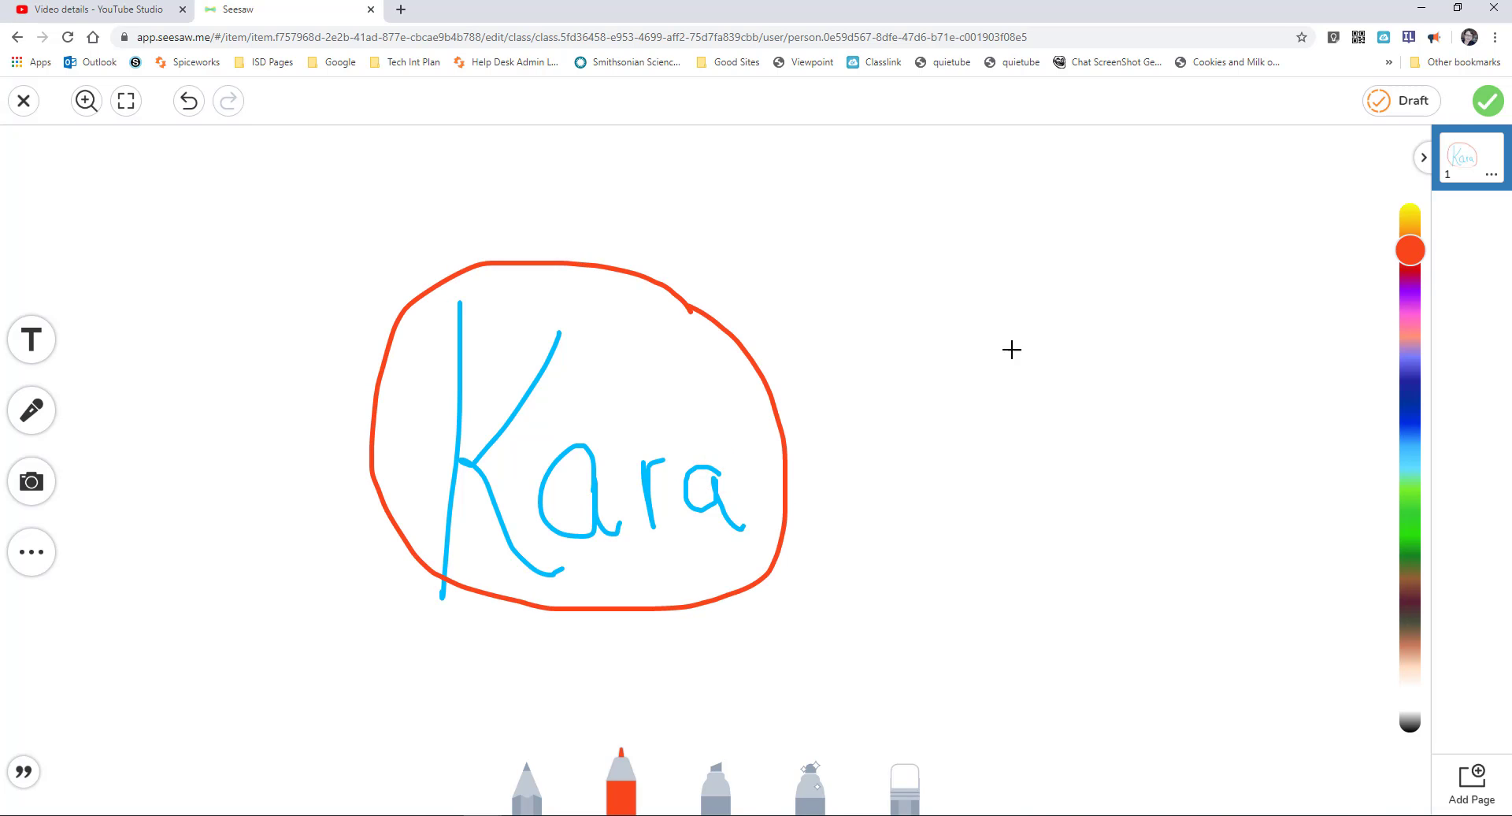
mouse_move(921, 345)
left_mouse_down()
mouse_move(933, 364)
mouse_move(1018, 317)
left_mouse_up()
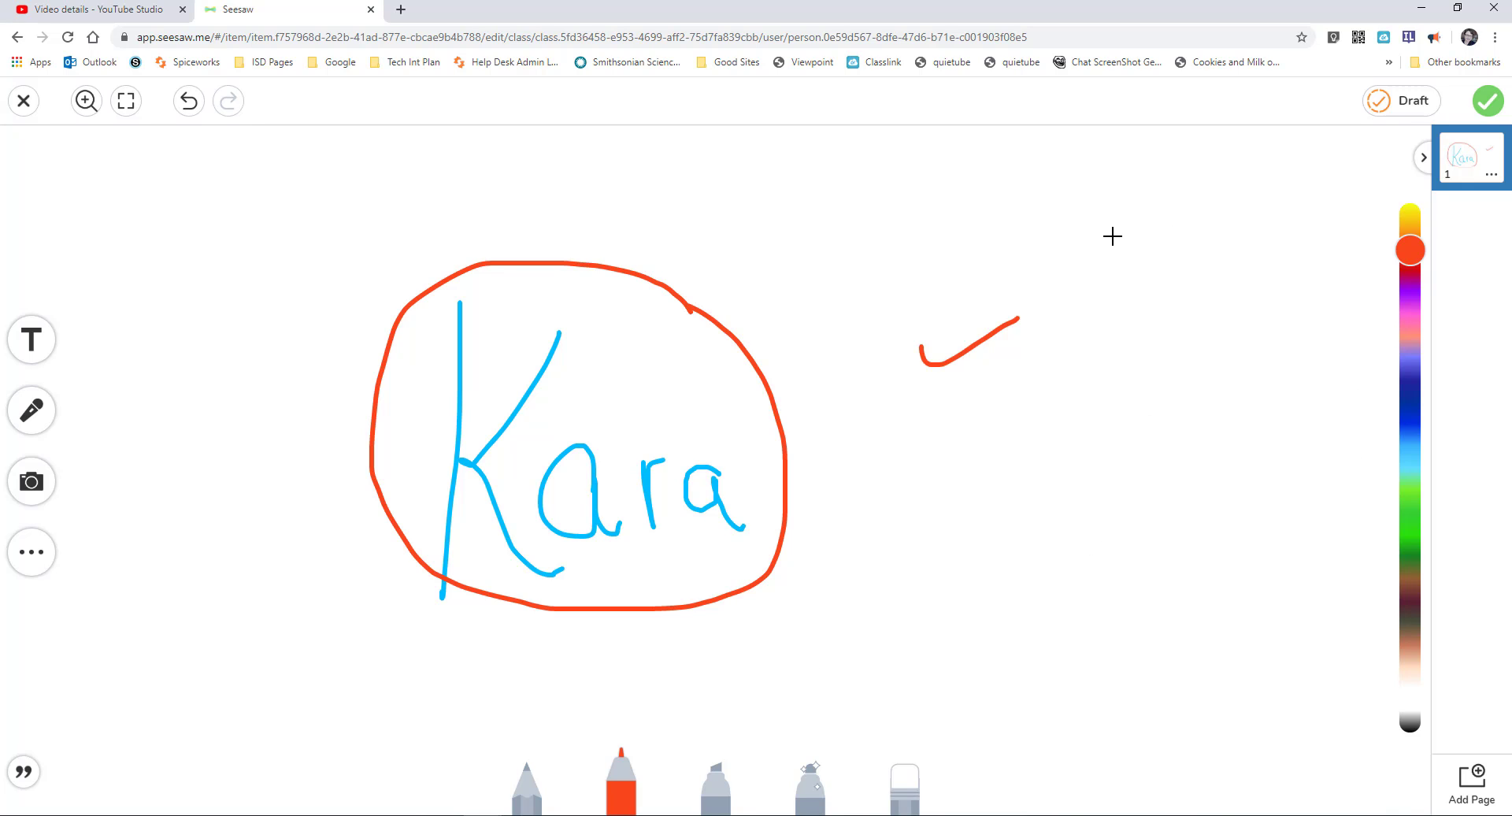
- Record voice feedback on the annotated drawing and save the edited post to the student's journal
left_click(31, 408)
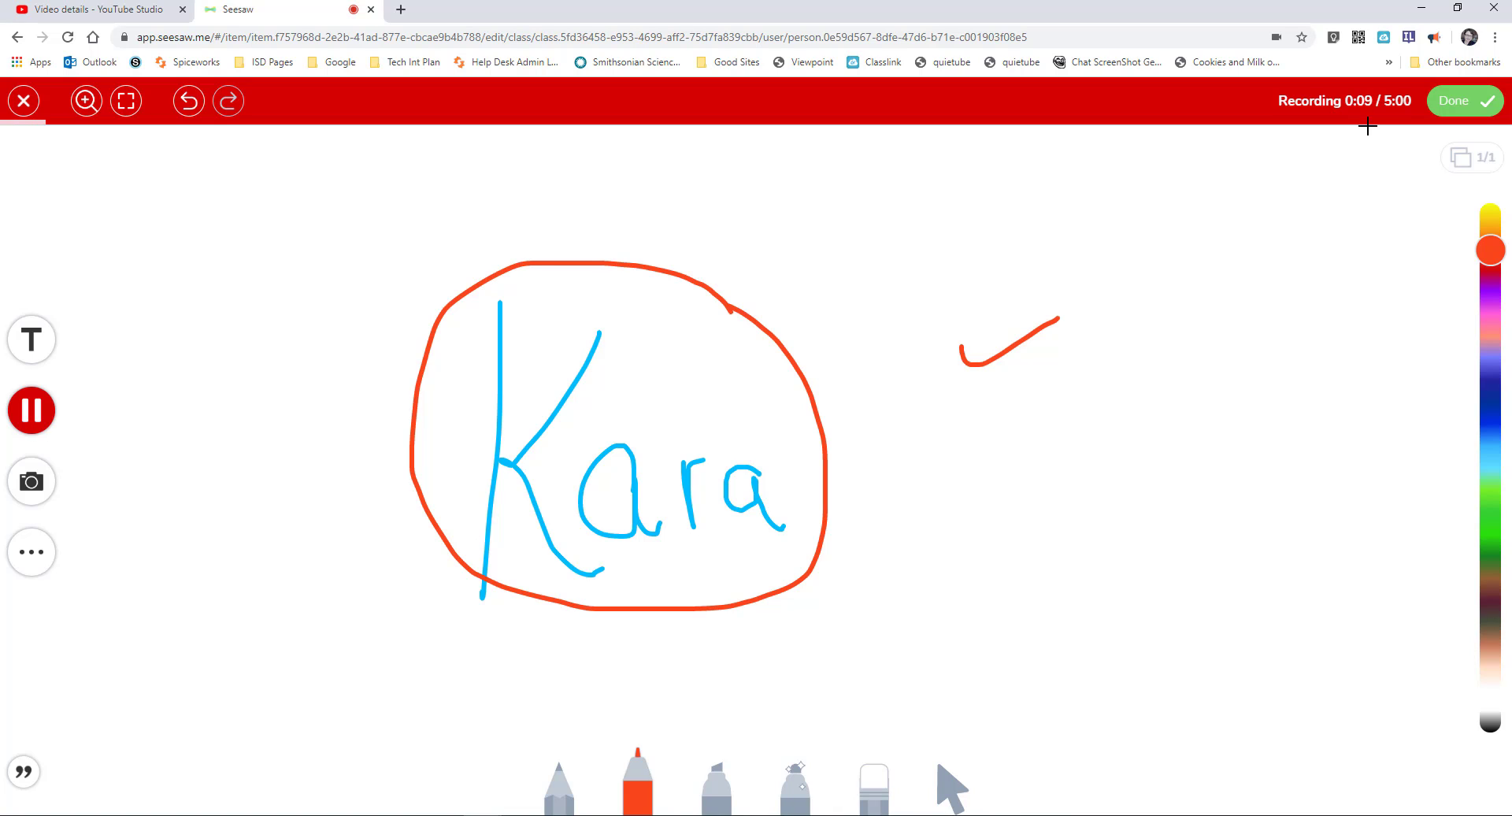
left_click(1451, 107)
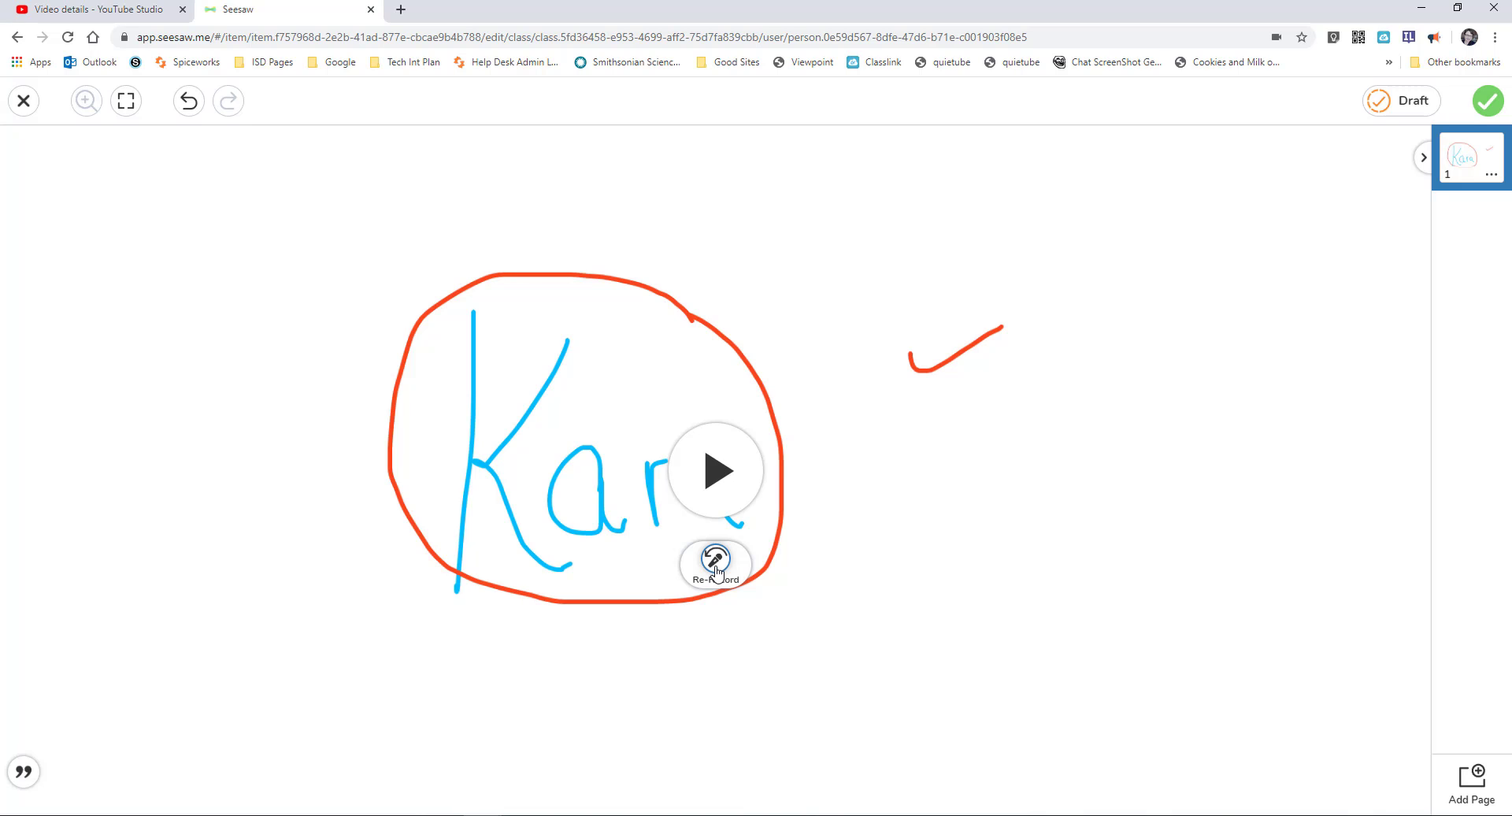
left_click(1479, 114)
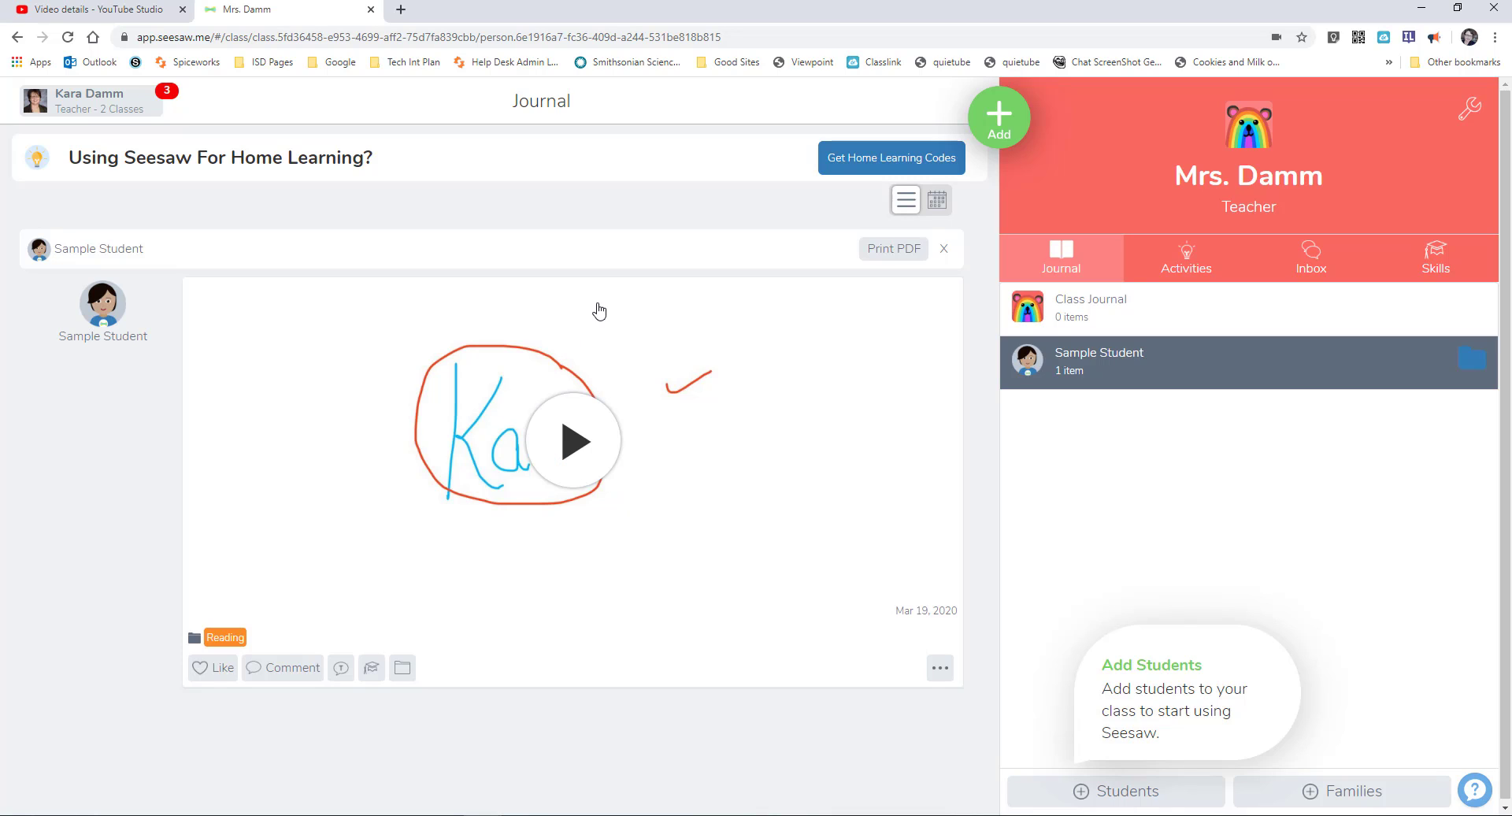
- Start assigning an activity to the class and open the Community section of the Activity Library
left_click(992, 129)
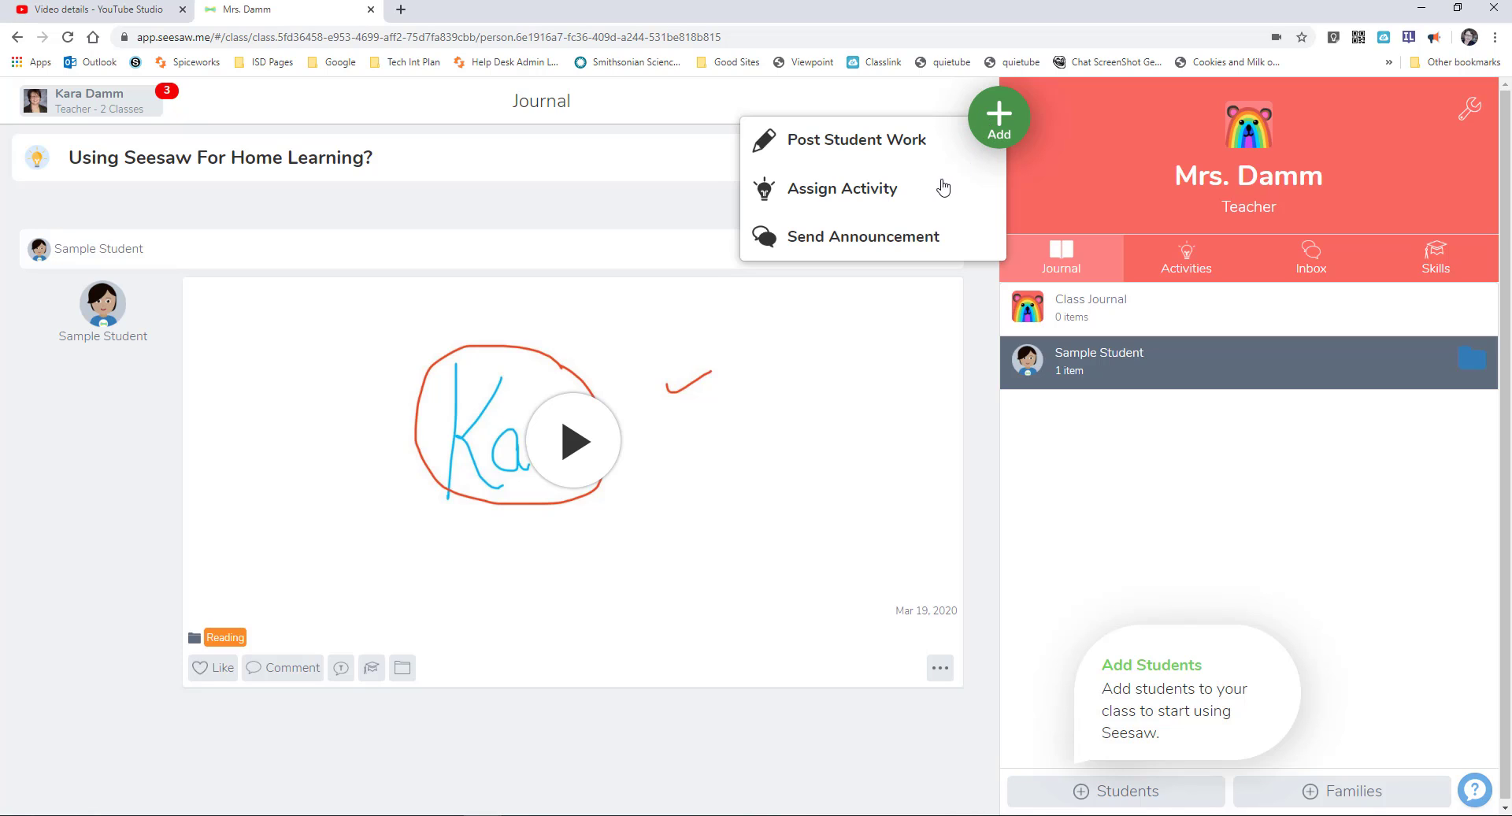
left_click(854, 202)
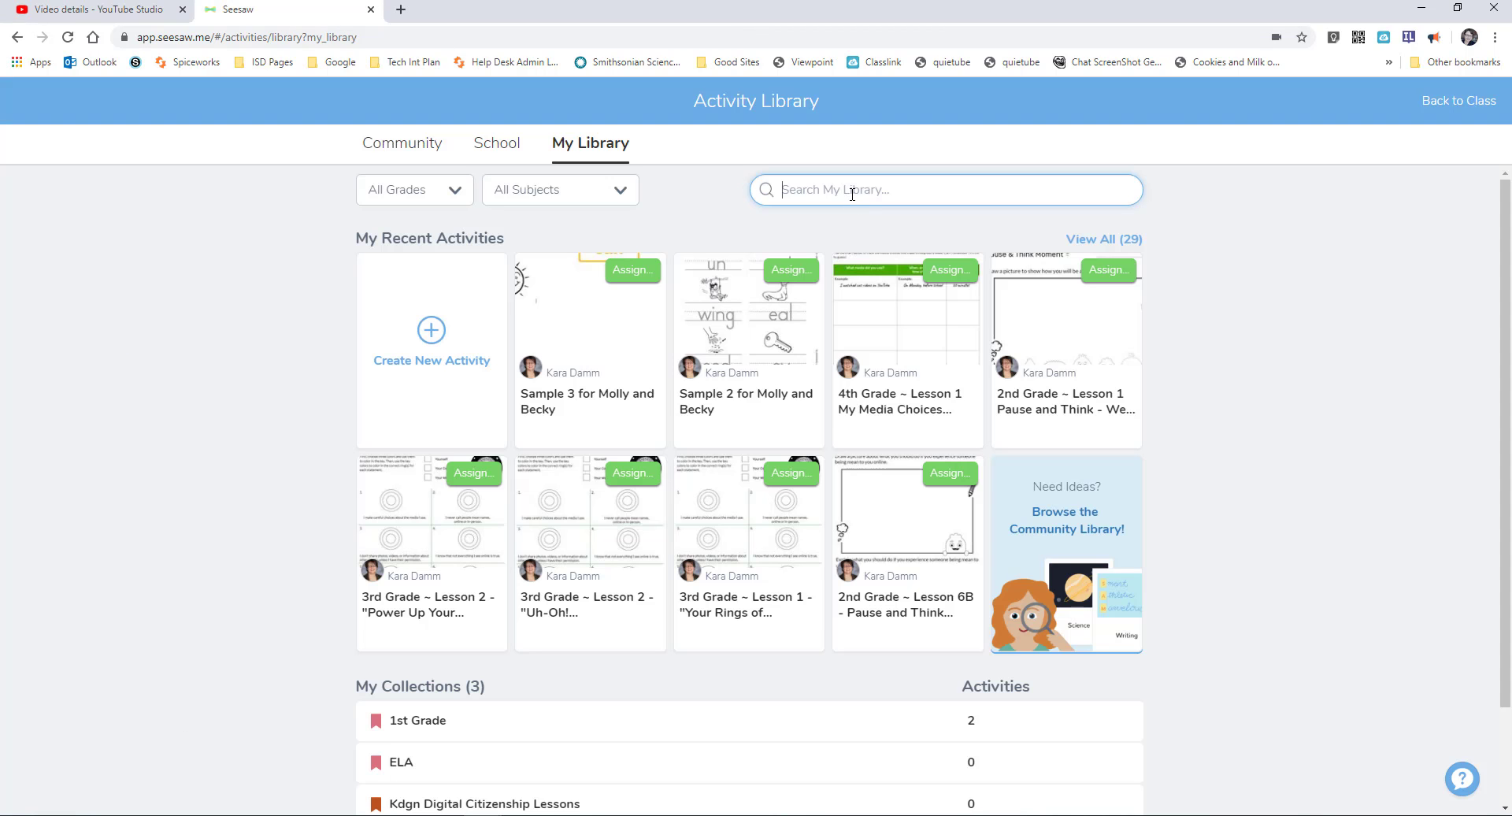
left_click(417, 152)
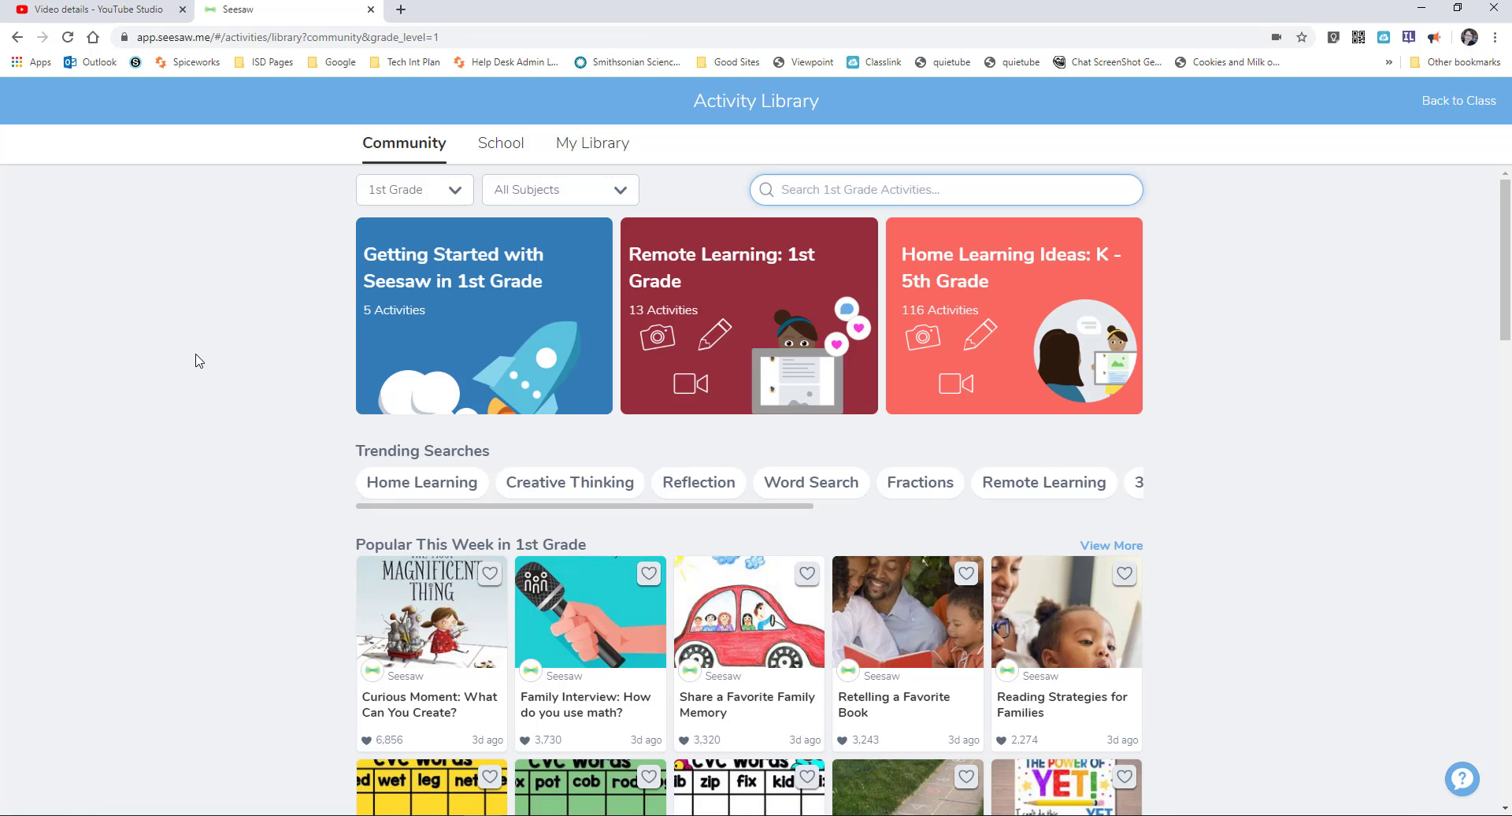
- Filter the 1st Grade community activities to the Math subject and browse the list
left_click(456, 201)
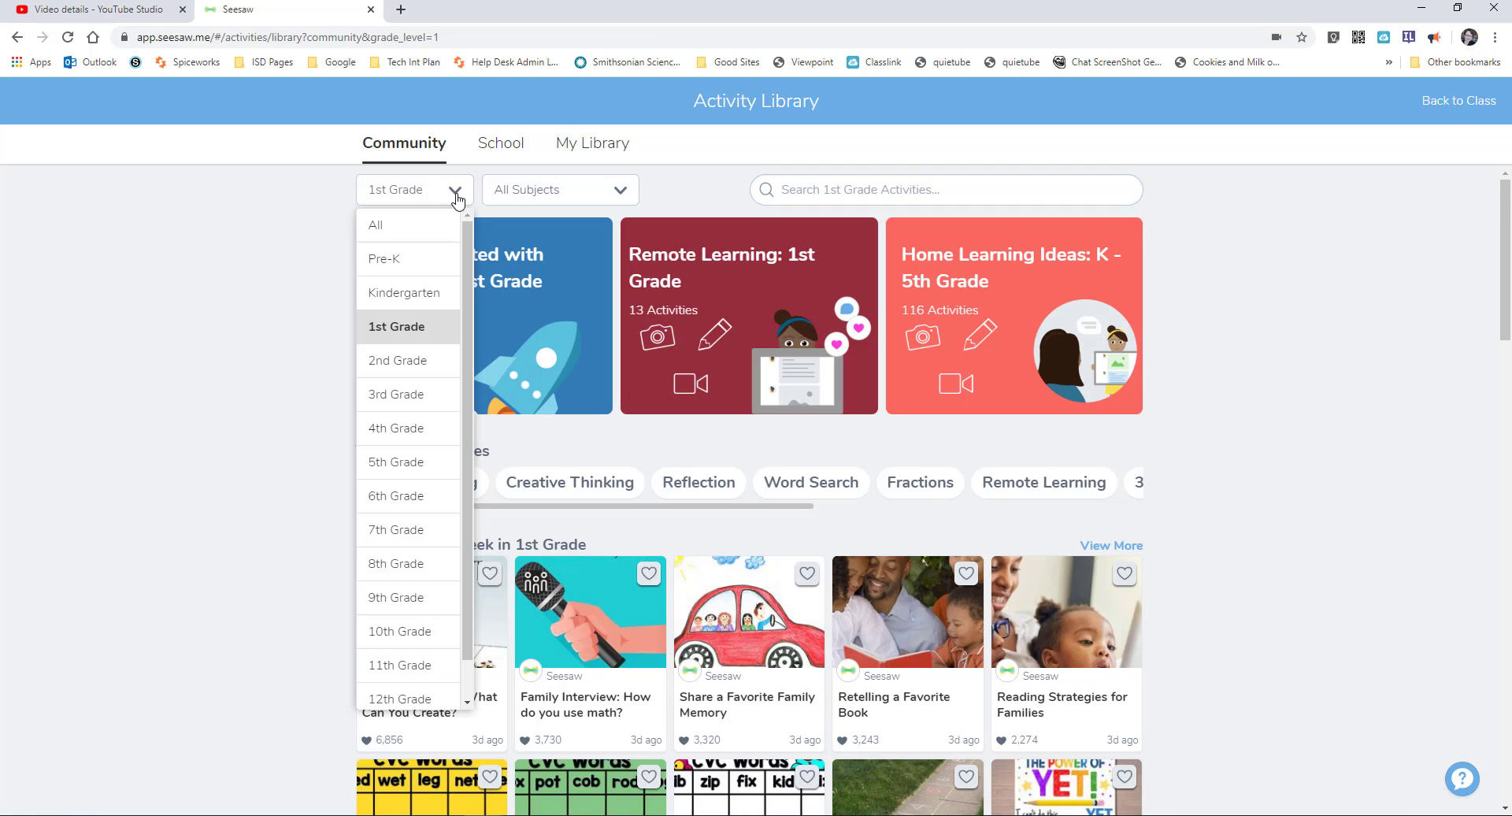
left_click(610, 206)
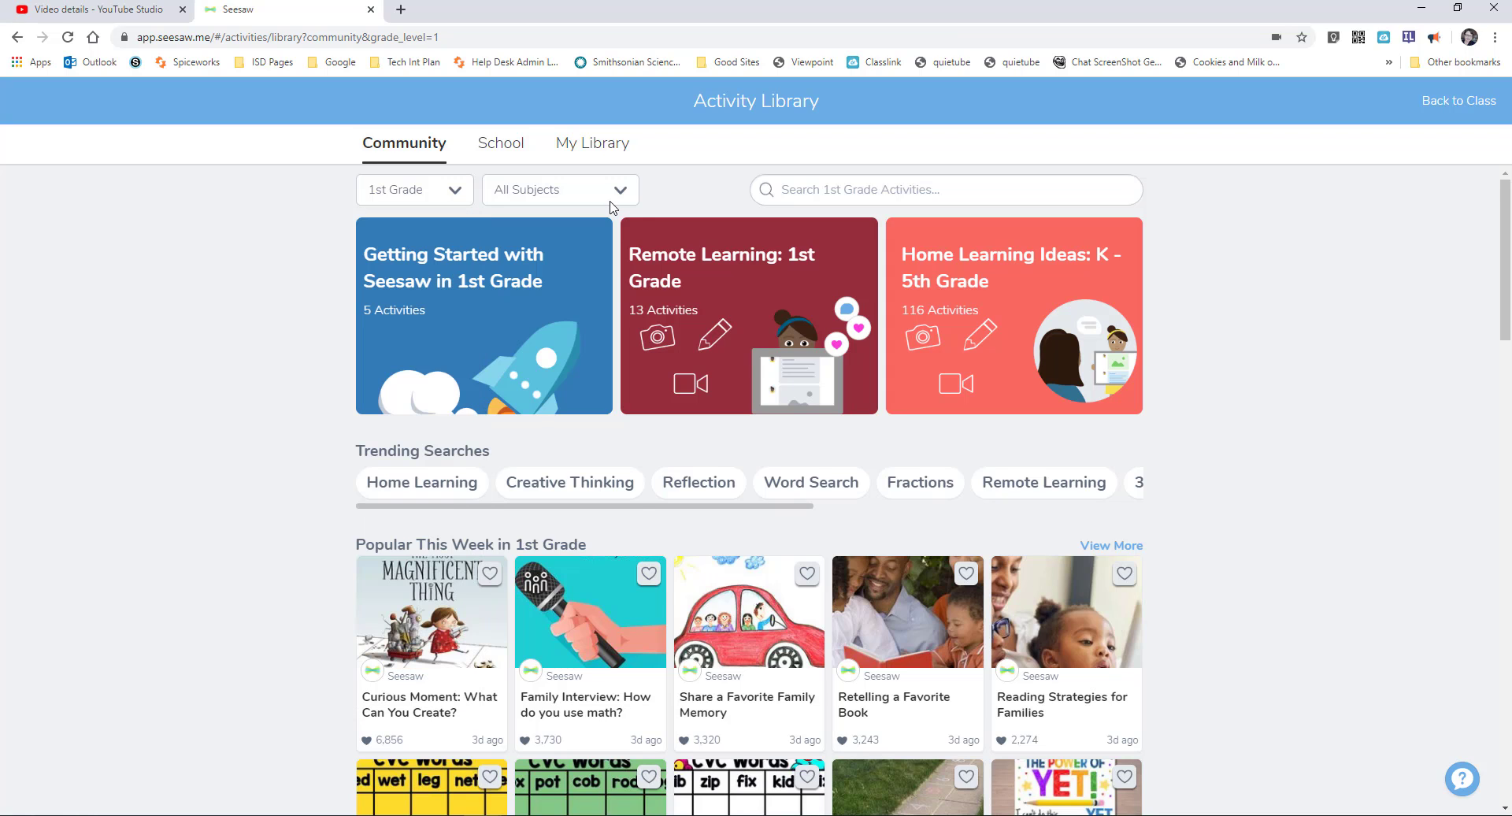
left_click(618, 192)
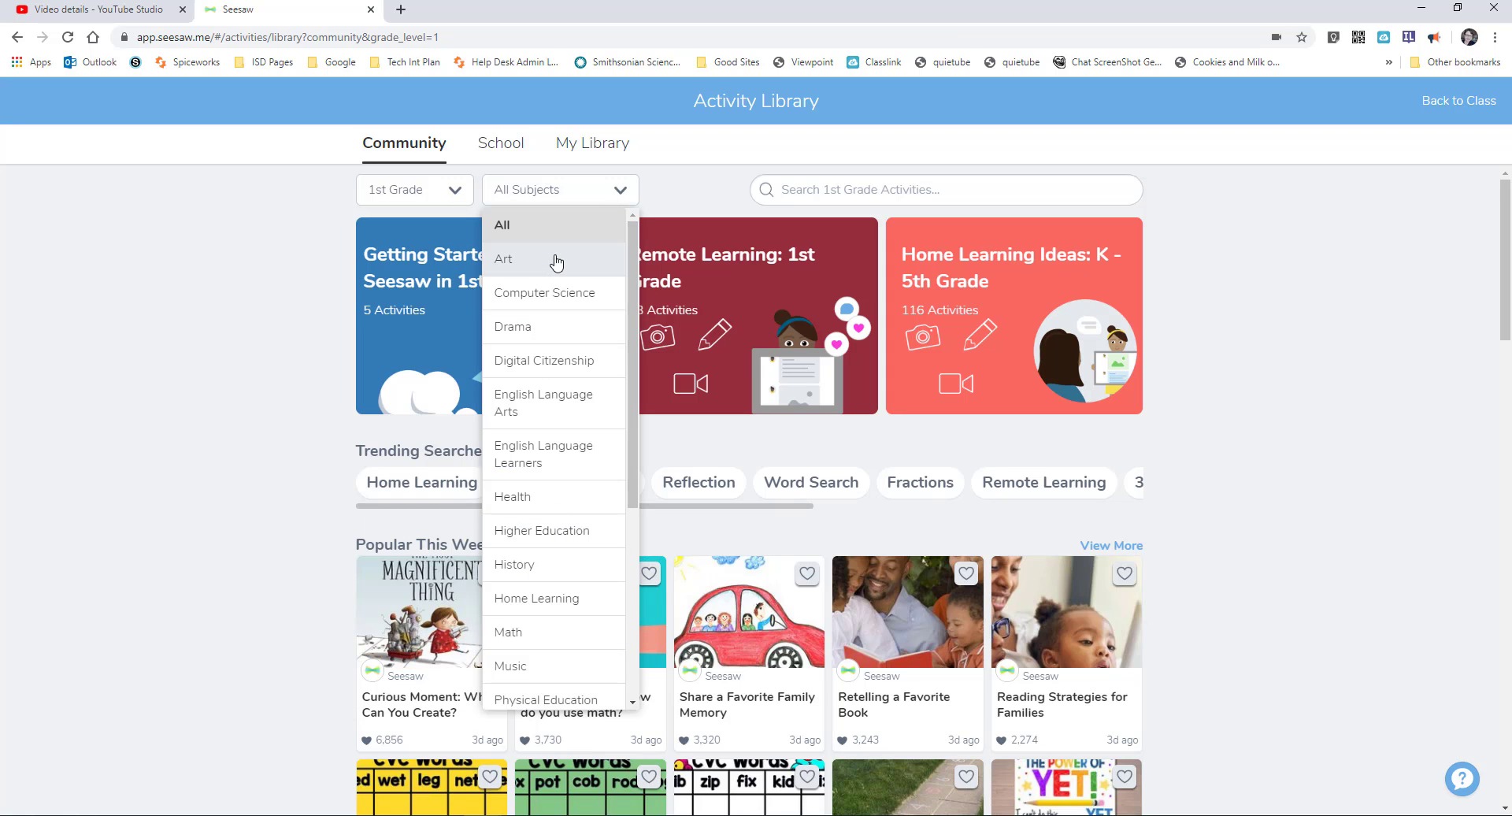
scroll(622, 461, "down", 3)
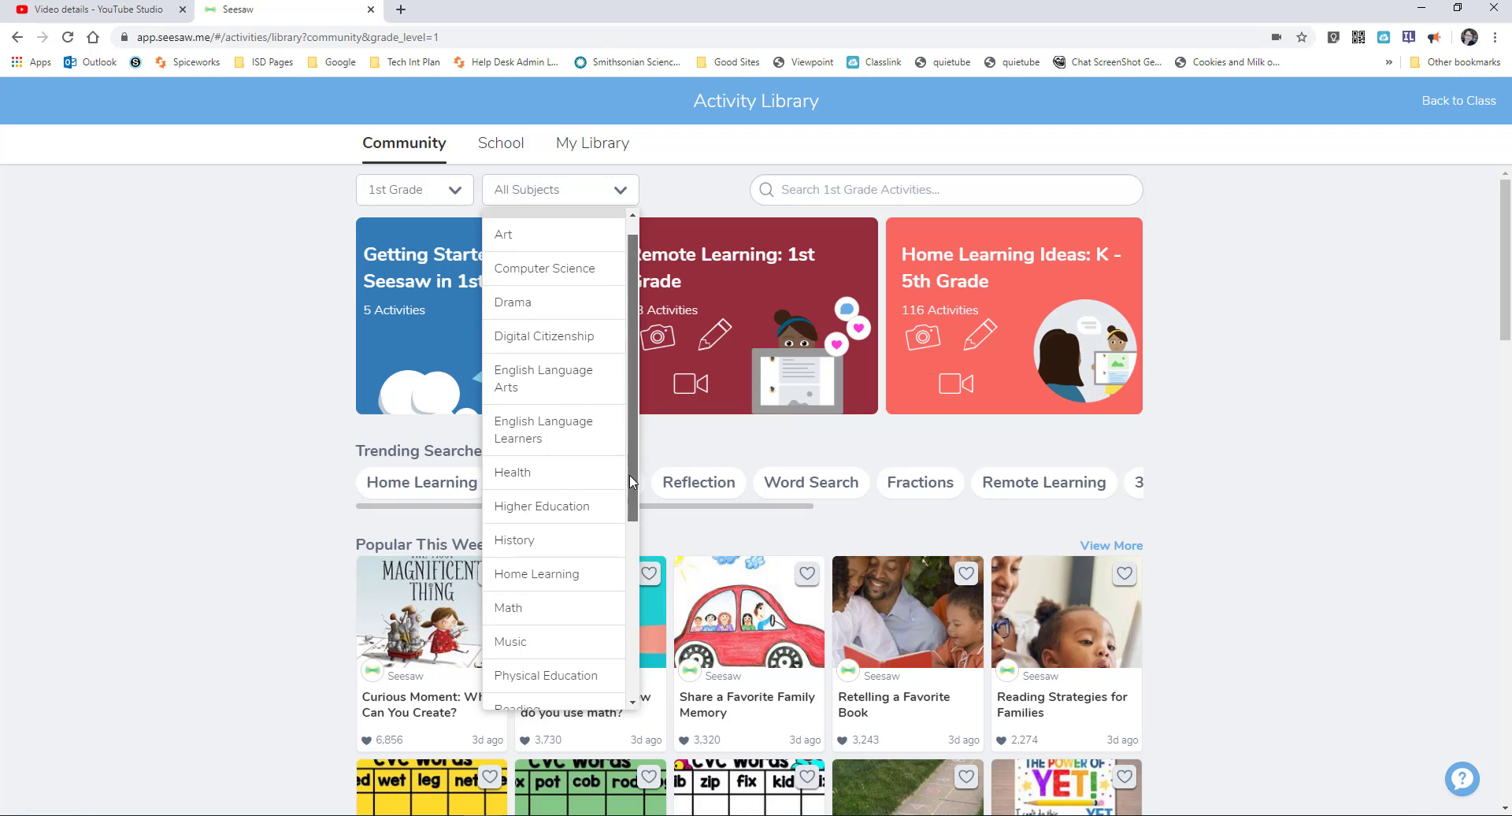
left_click(546, 445)
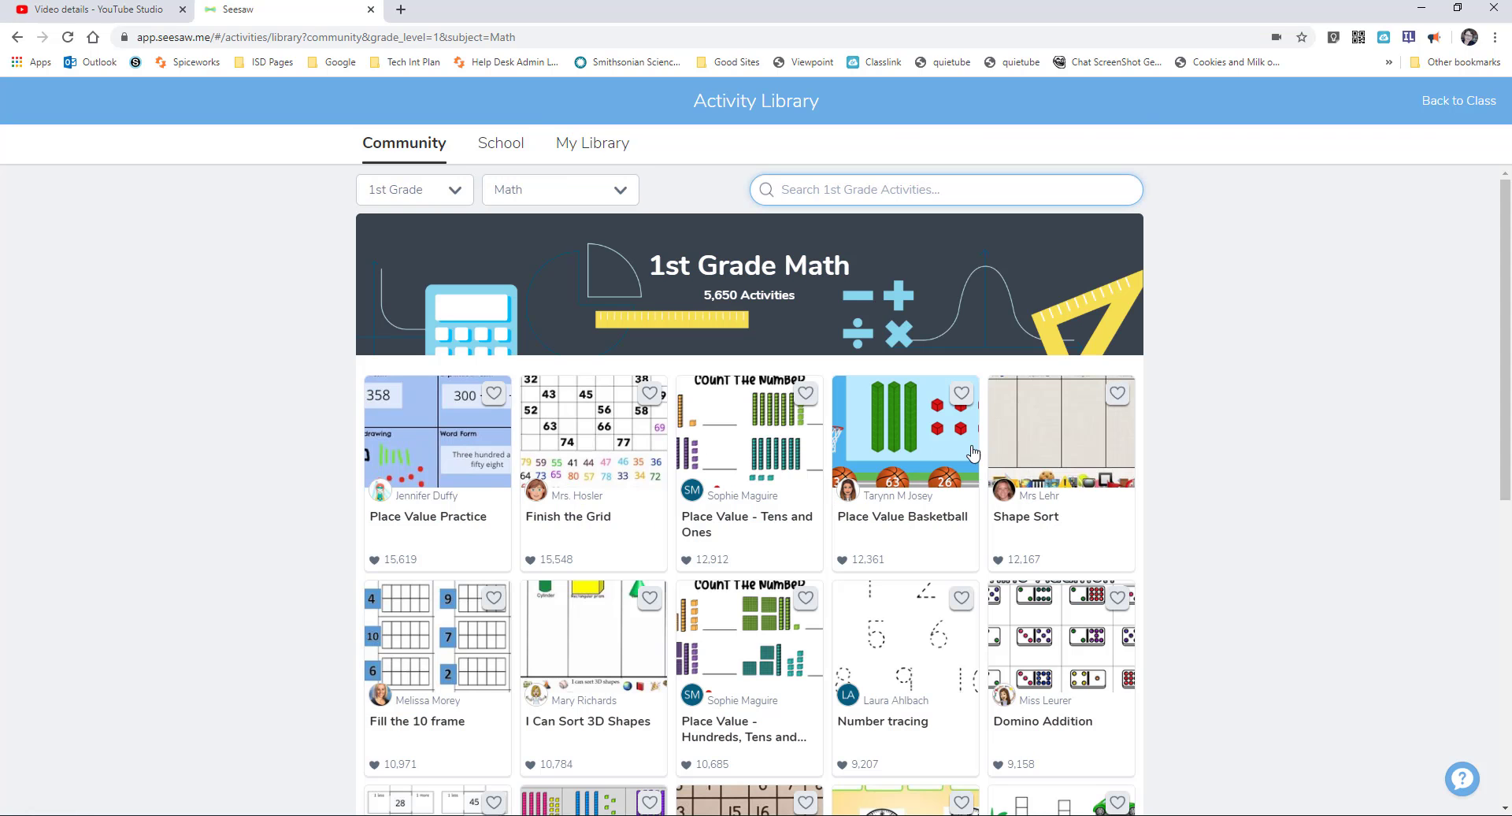
scroll(1130, 685, "down", 6)
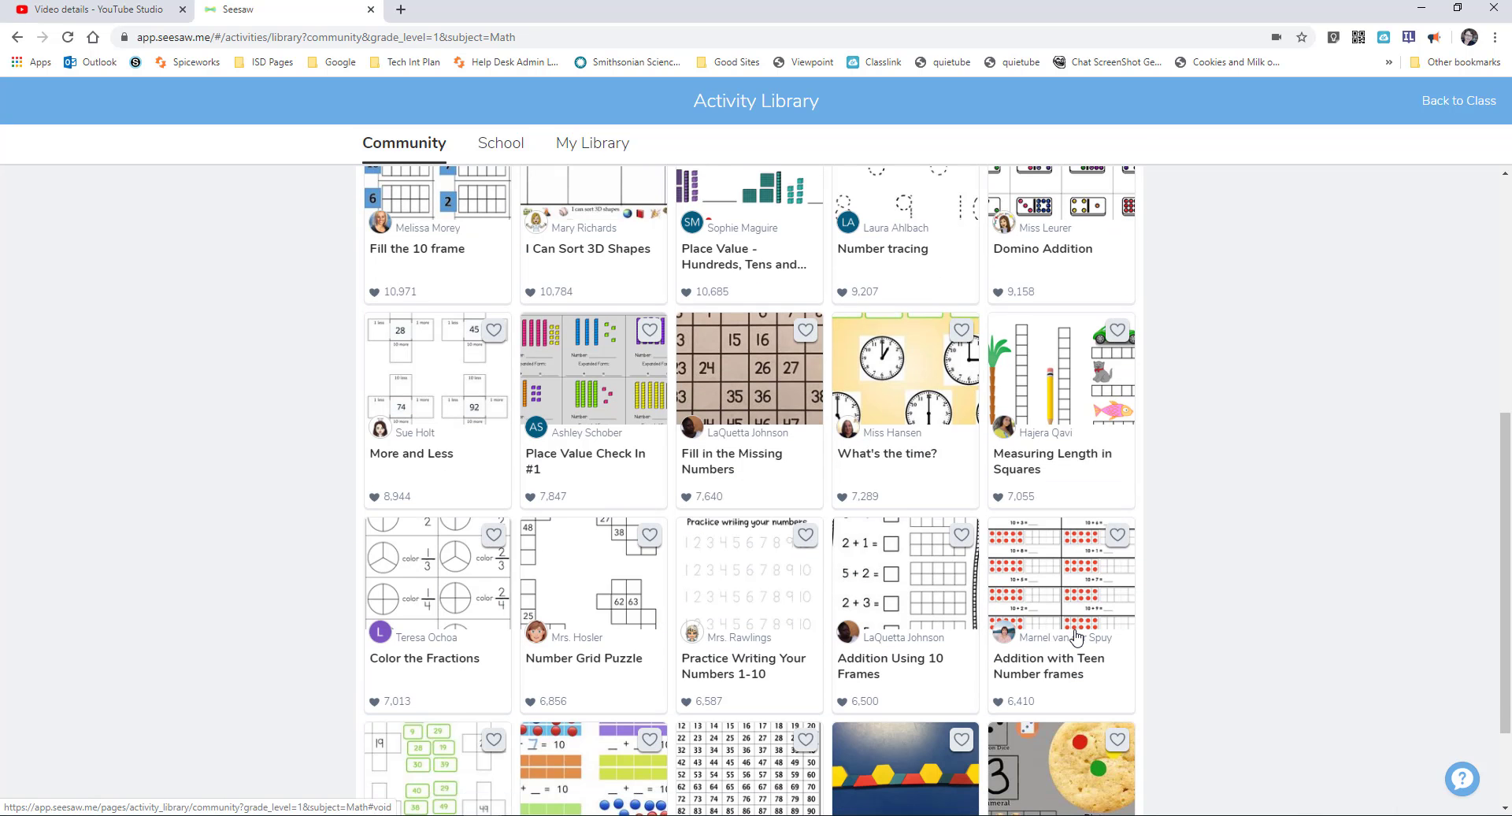
scroll(1077, 637, "up", 6)
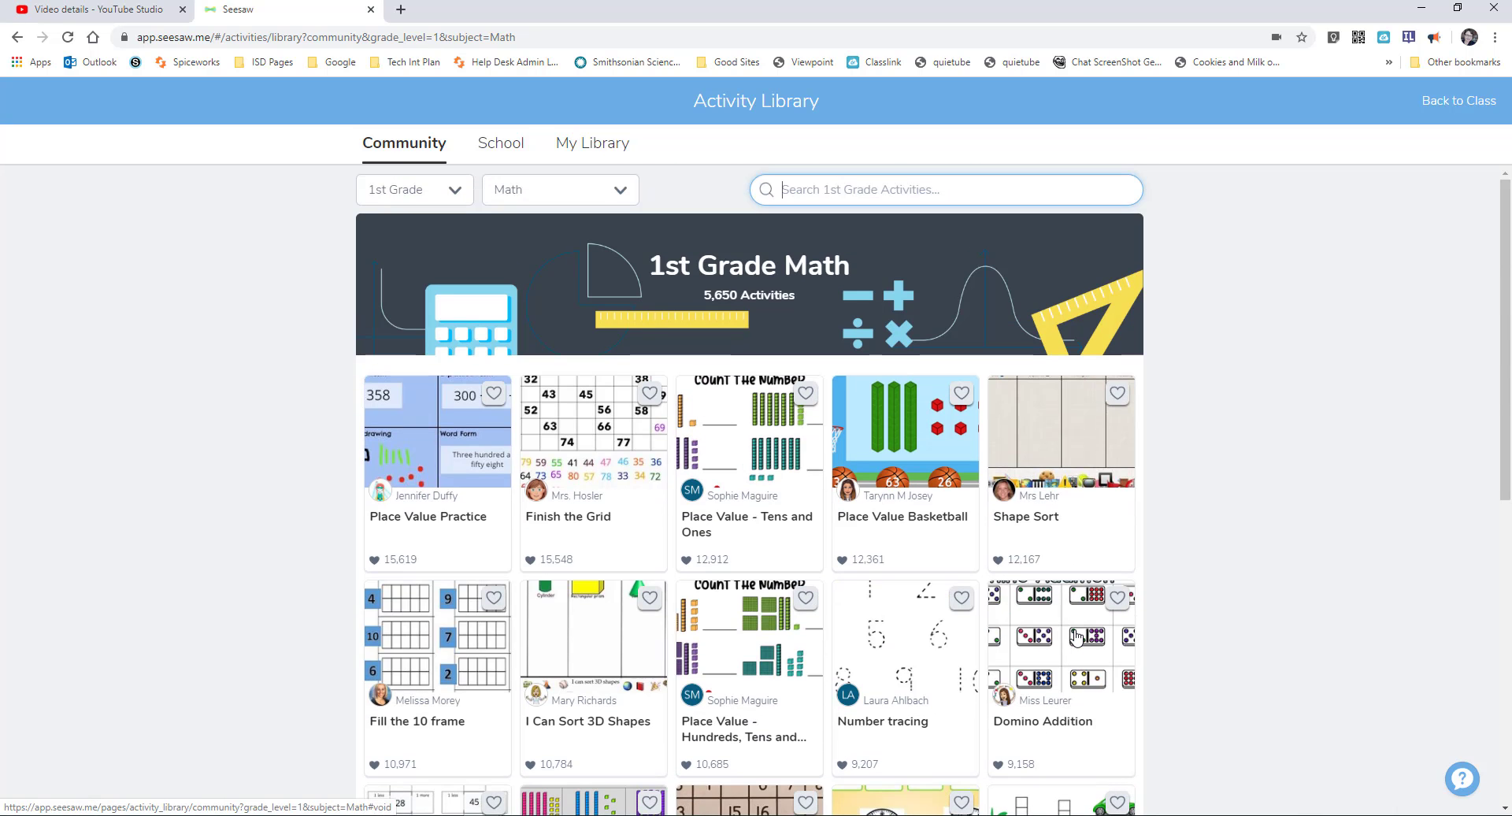
- Open the Place Value Basketball activity, play part of its recorded instructions and check its additional options
left_click(914, 446)
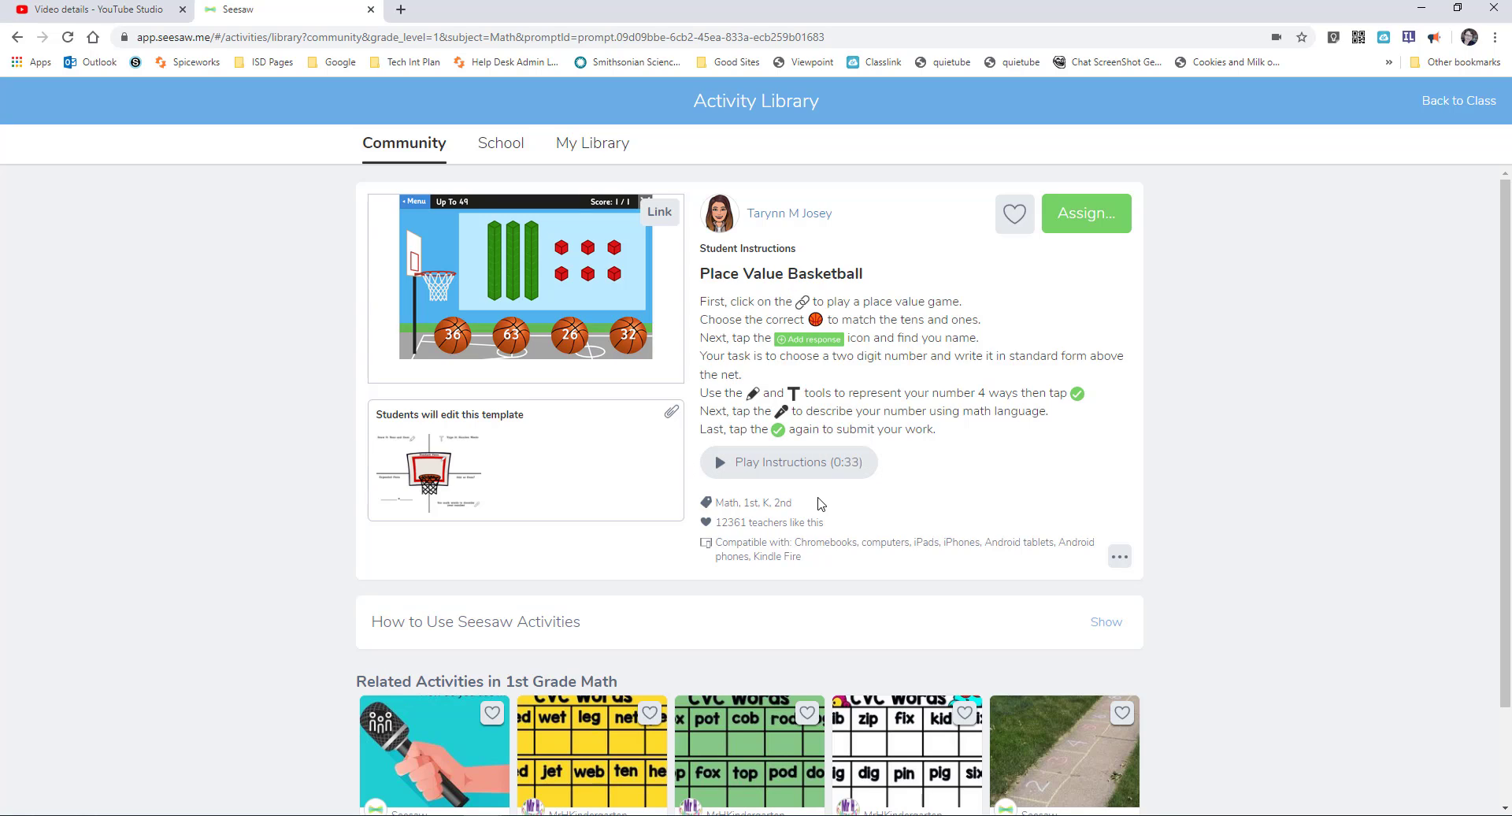
left_click(756, 470)
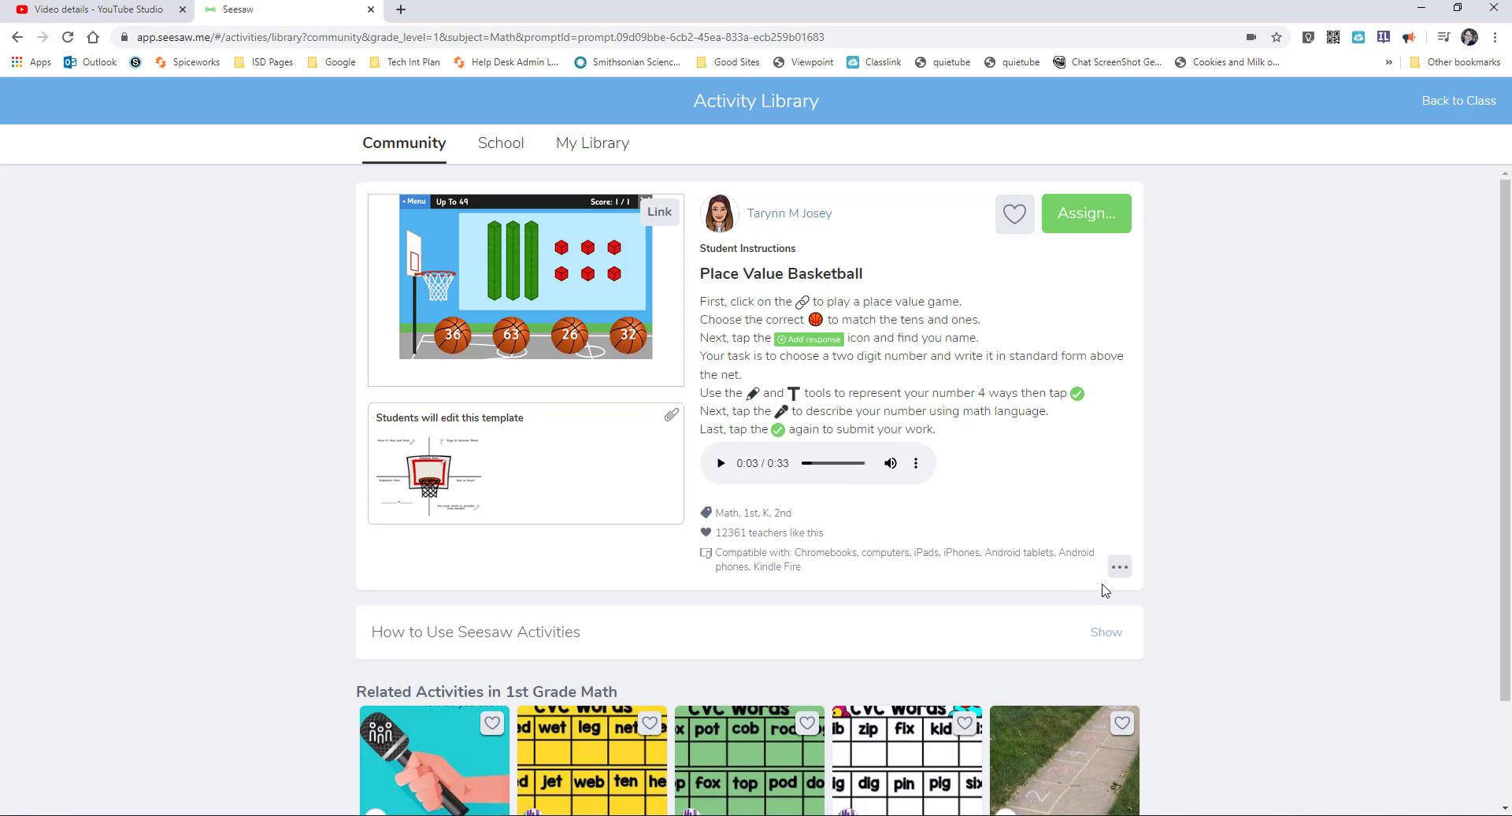
left_click(1125, 569)
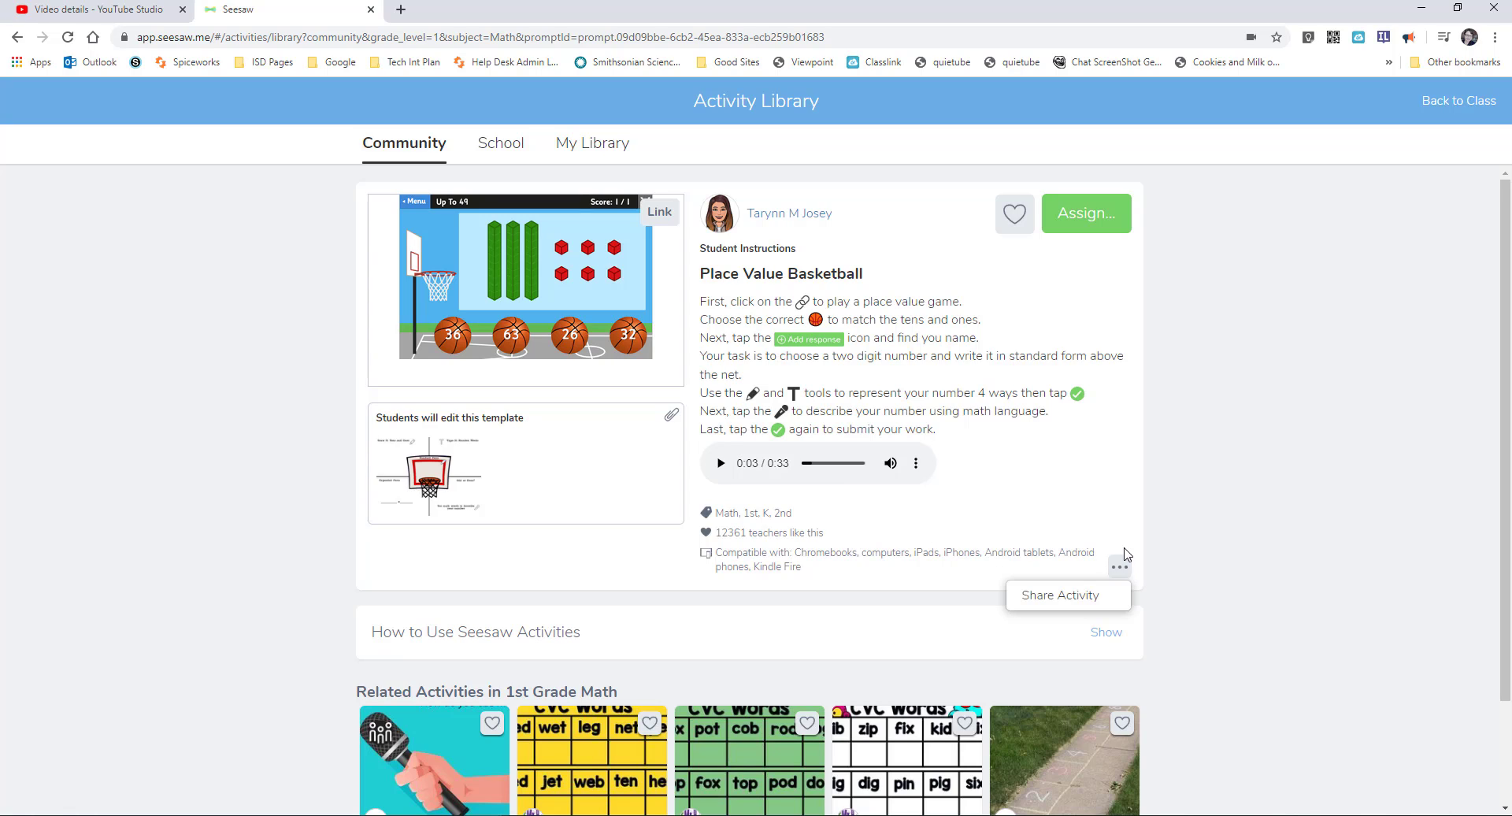
left_click(1076, 542)
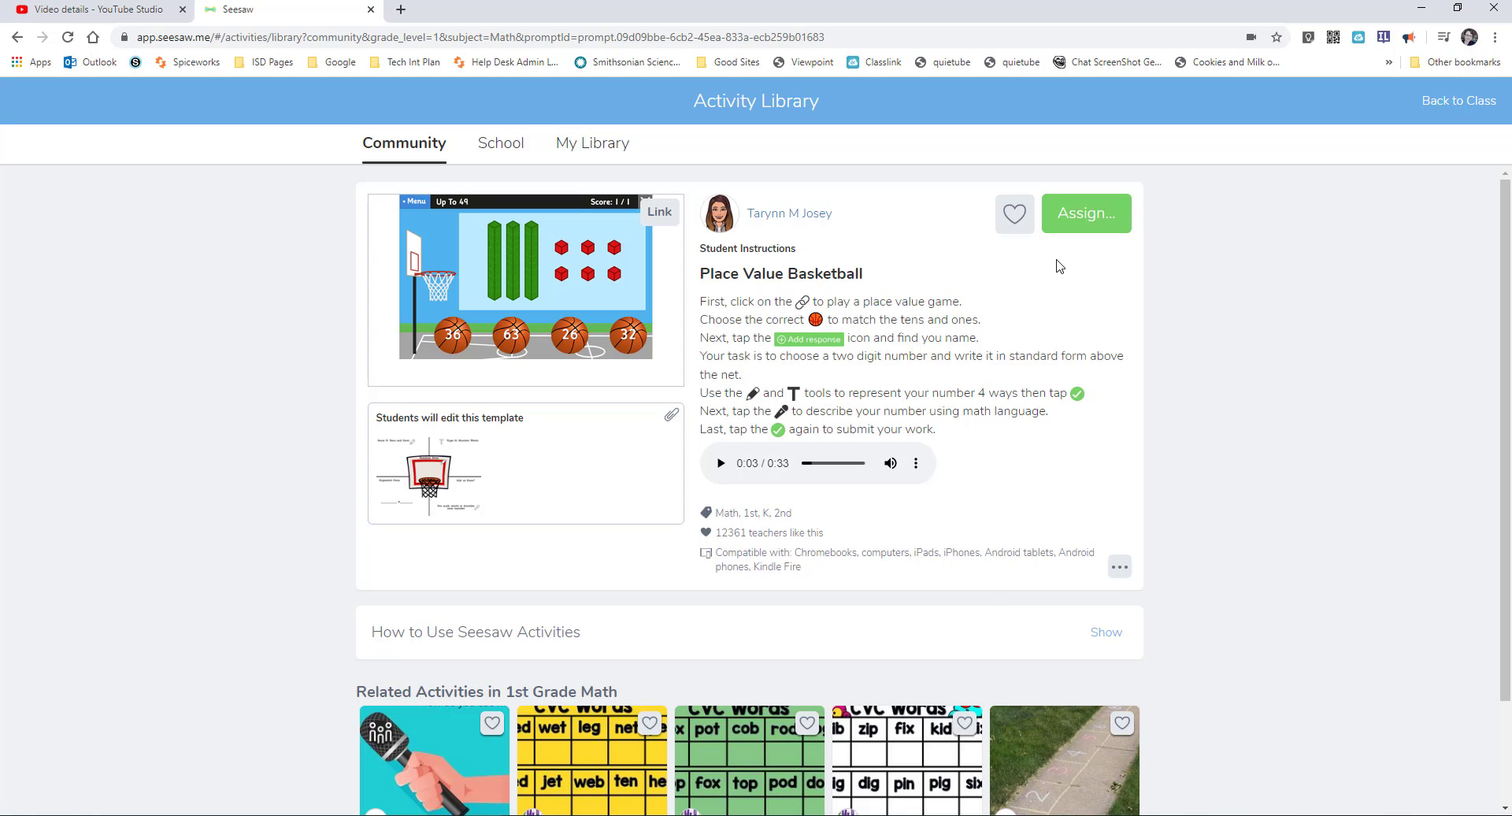
- Like Place Value Basketball to save it to My Library, and open the saved activity there
left_click(1009, 209)
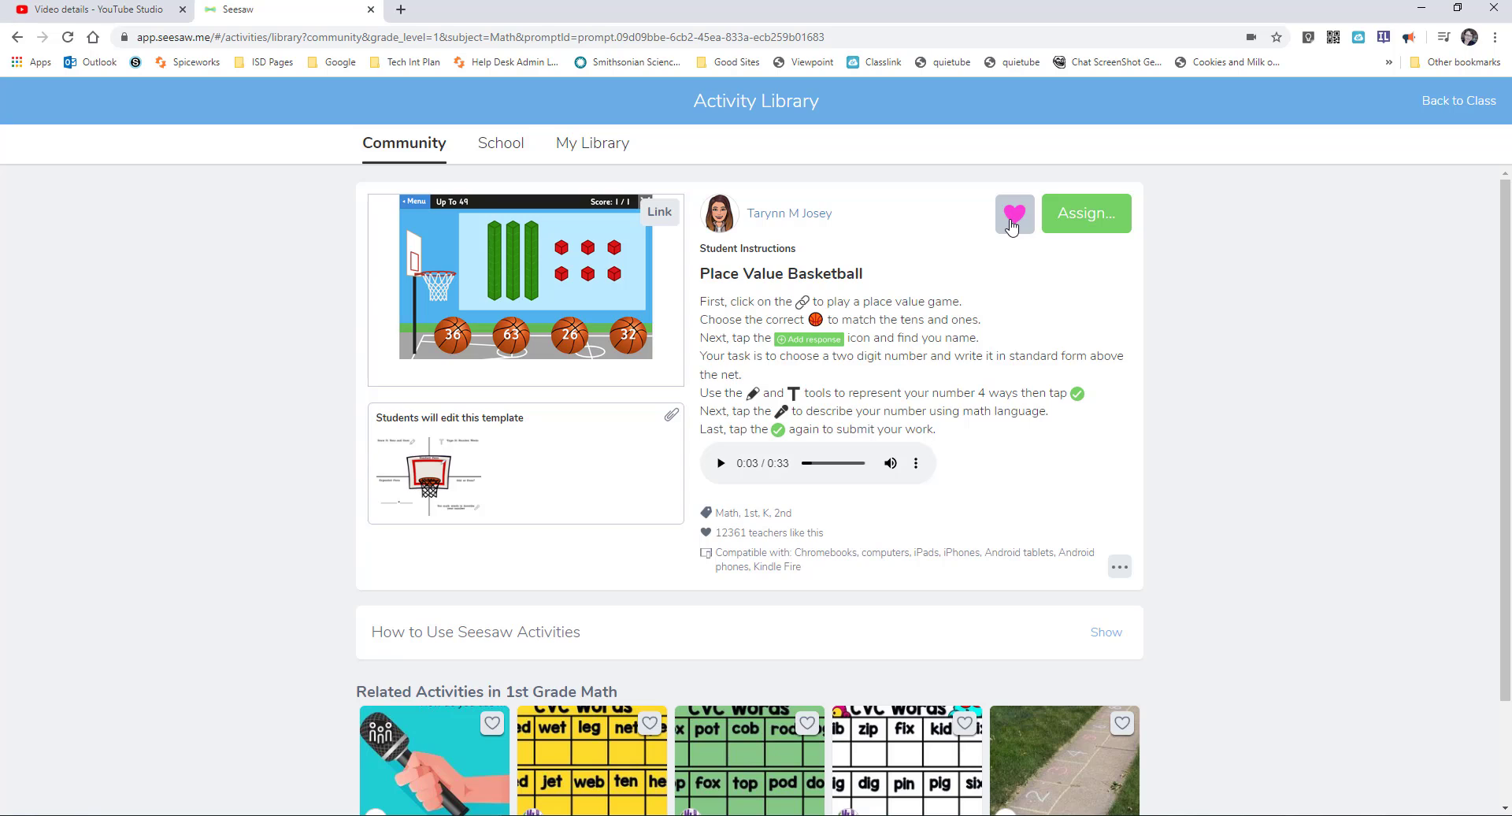
left_click(1012, 225)
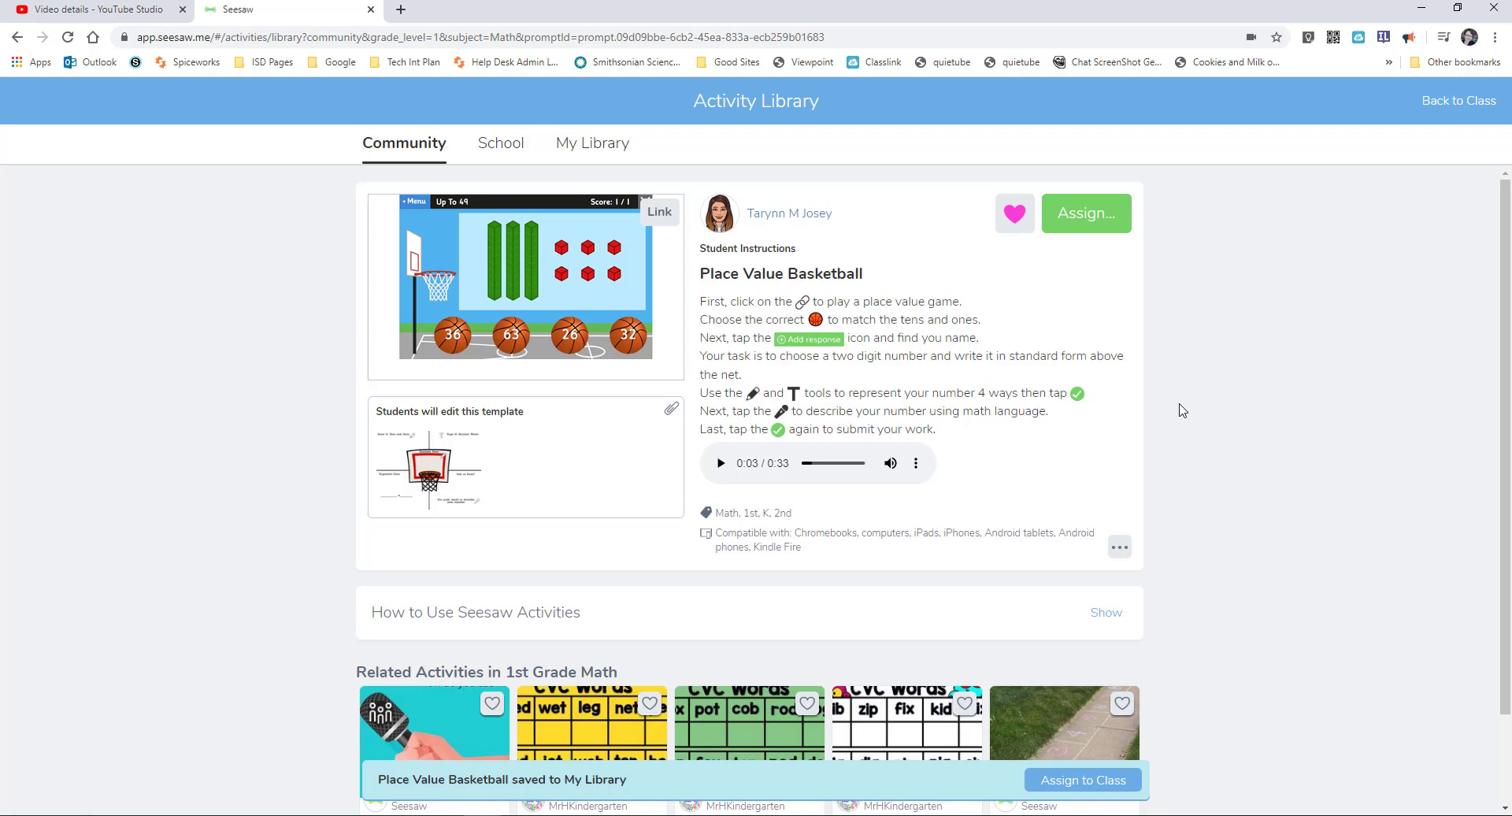
left_click(576, 147)
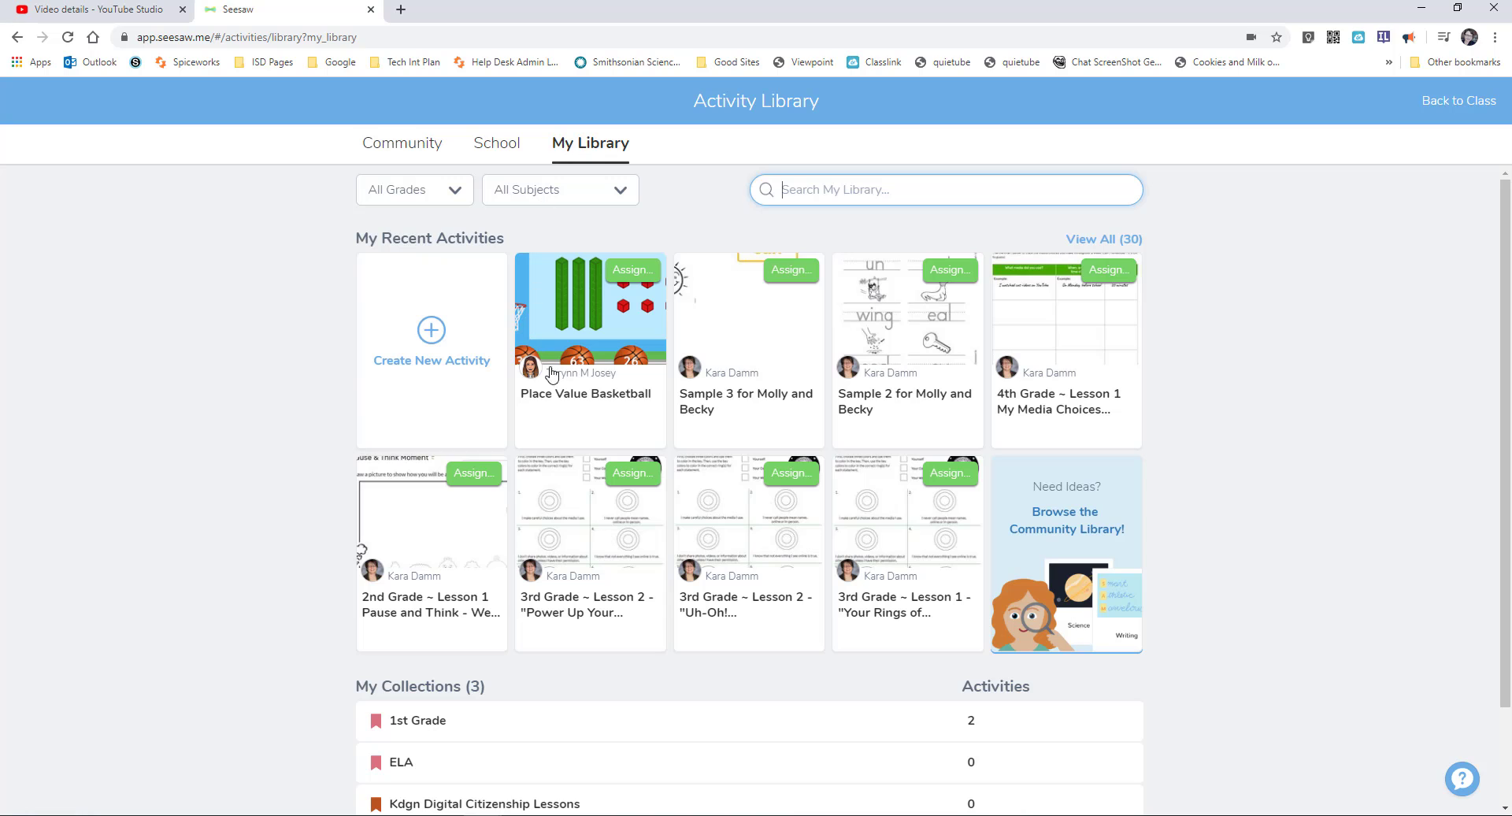
left_click(638, 319)
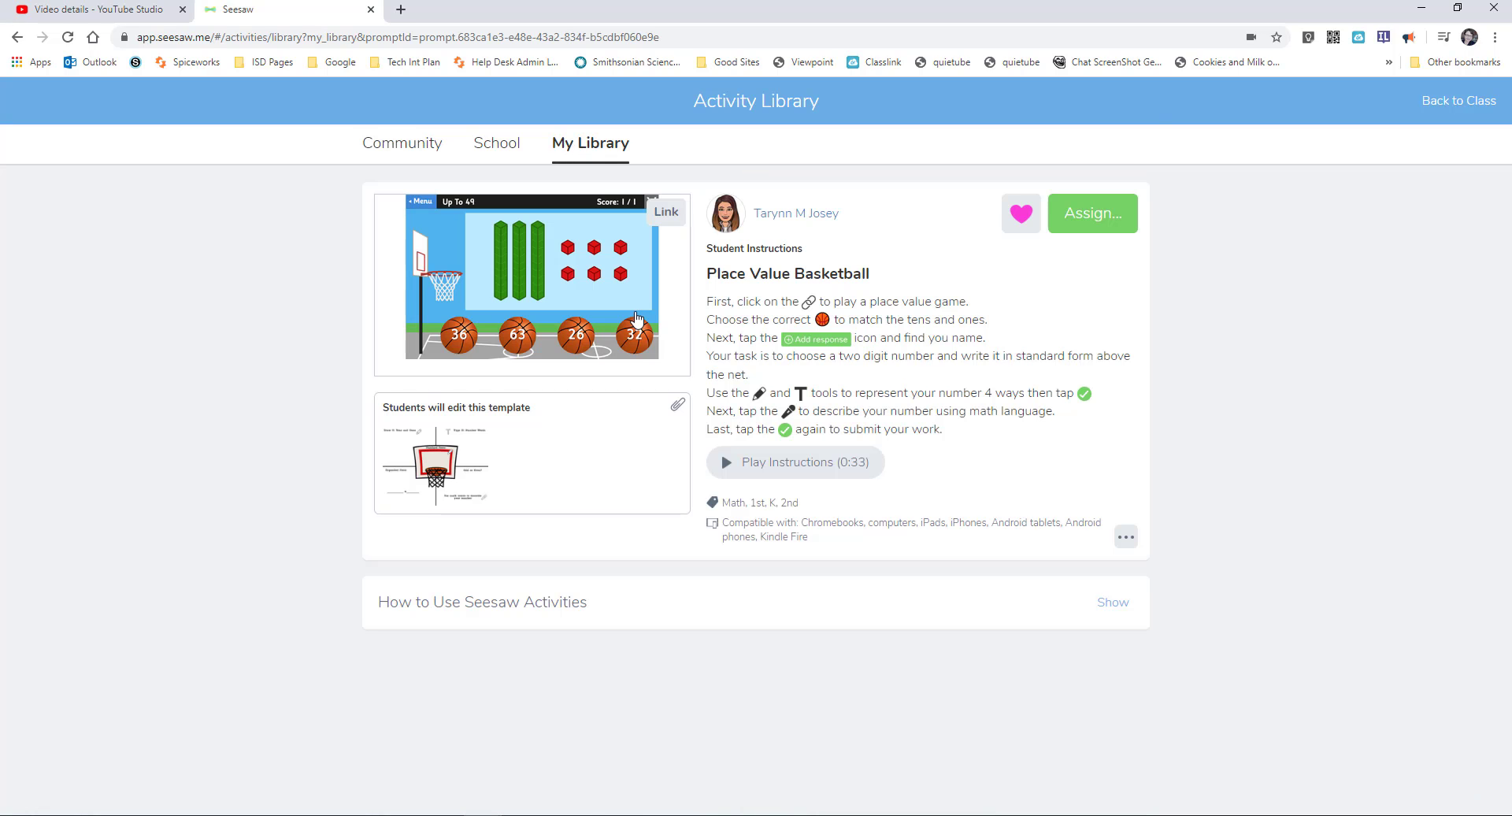
- Make an editable copy of Place Value Basketball, expand its extra options and save the copy
left_click(1126, 539)
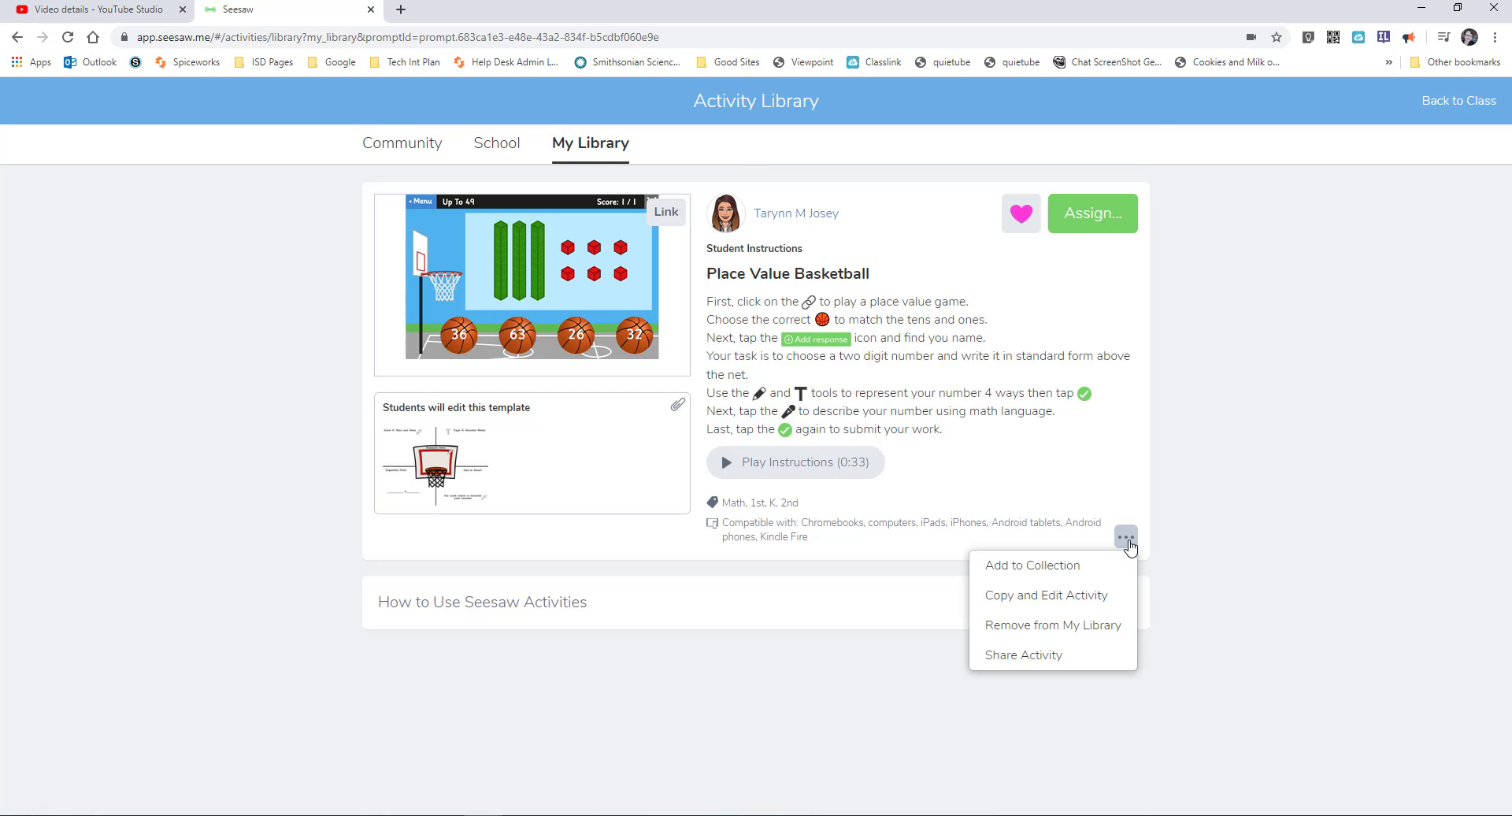
left_click(1100, 600)
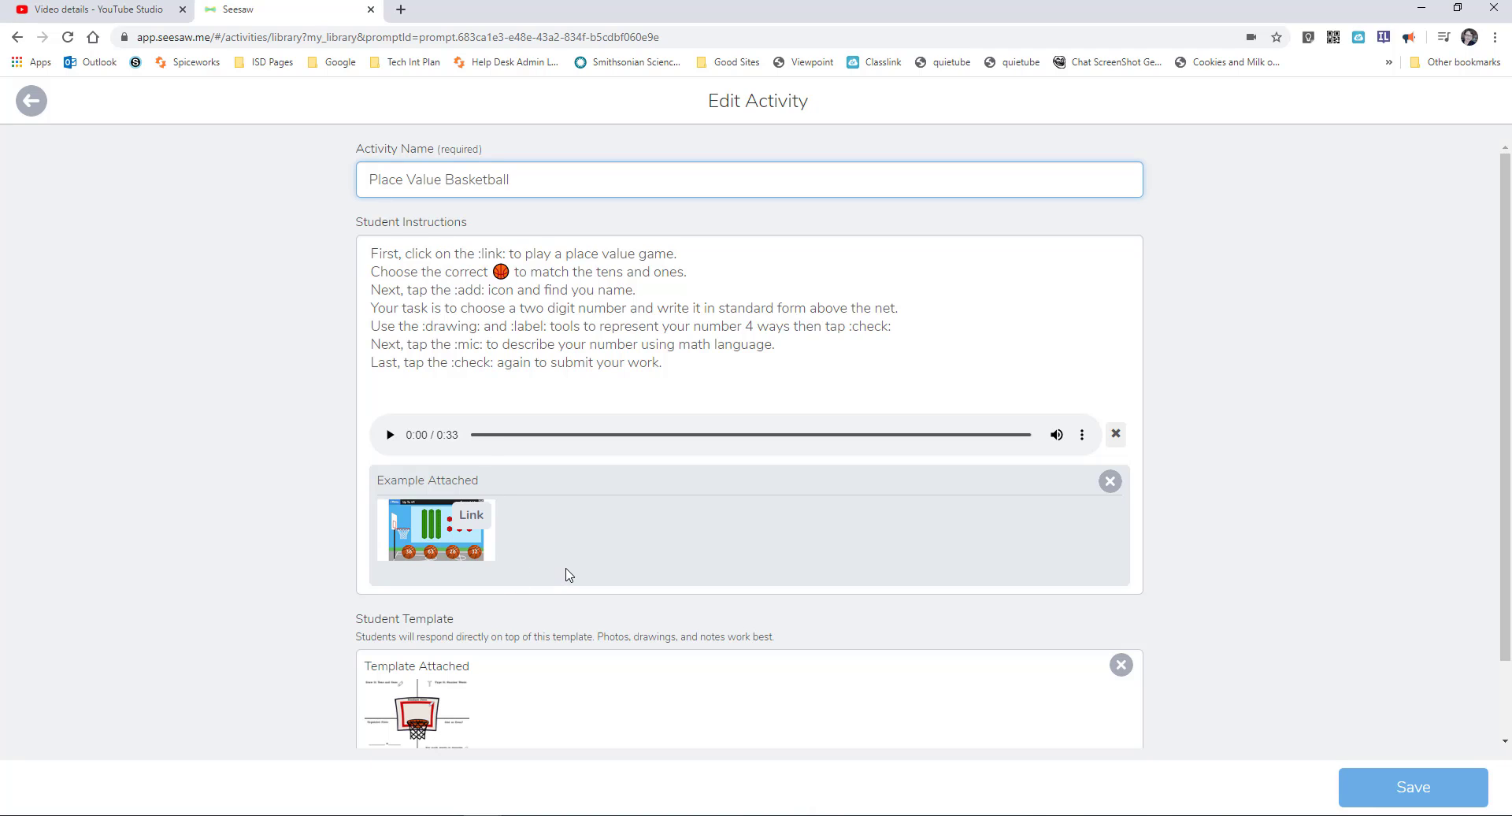
scroll(567, 575, "down", 2)
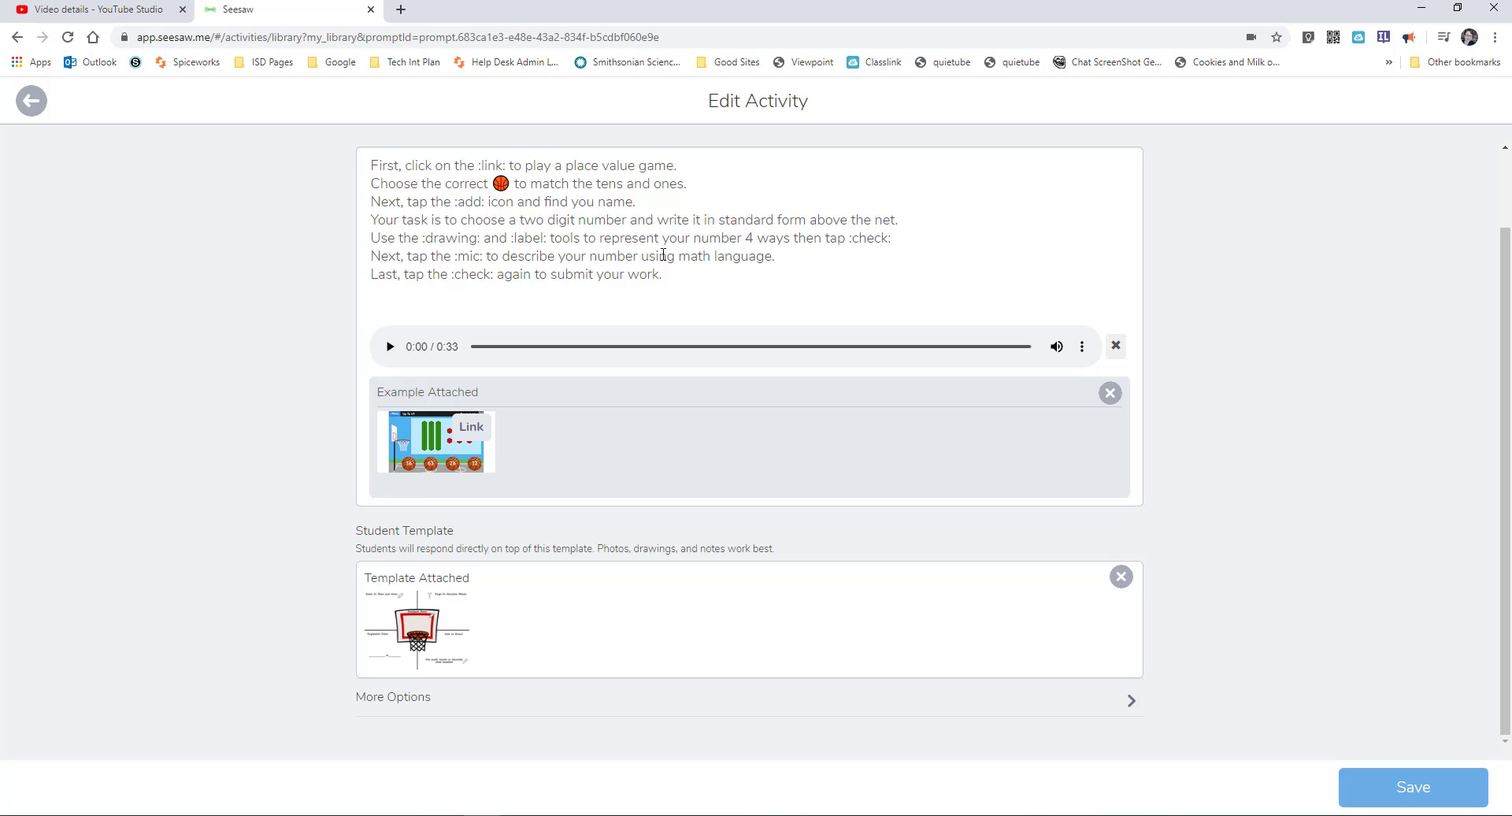
left_click(1131, 701)
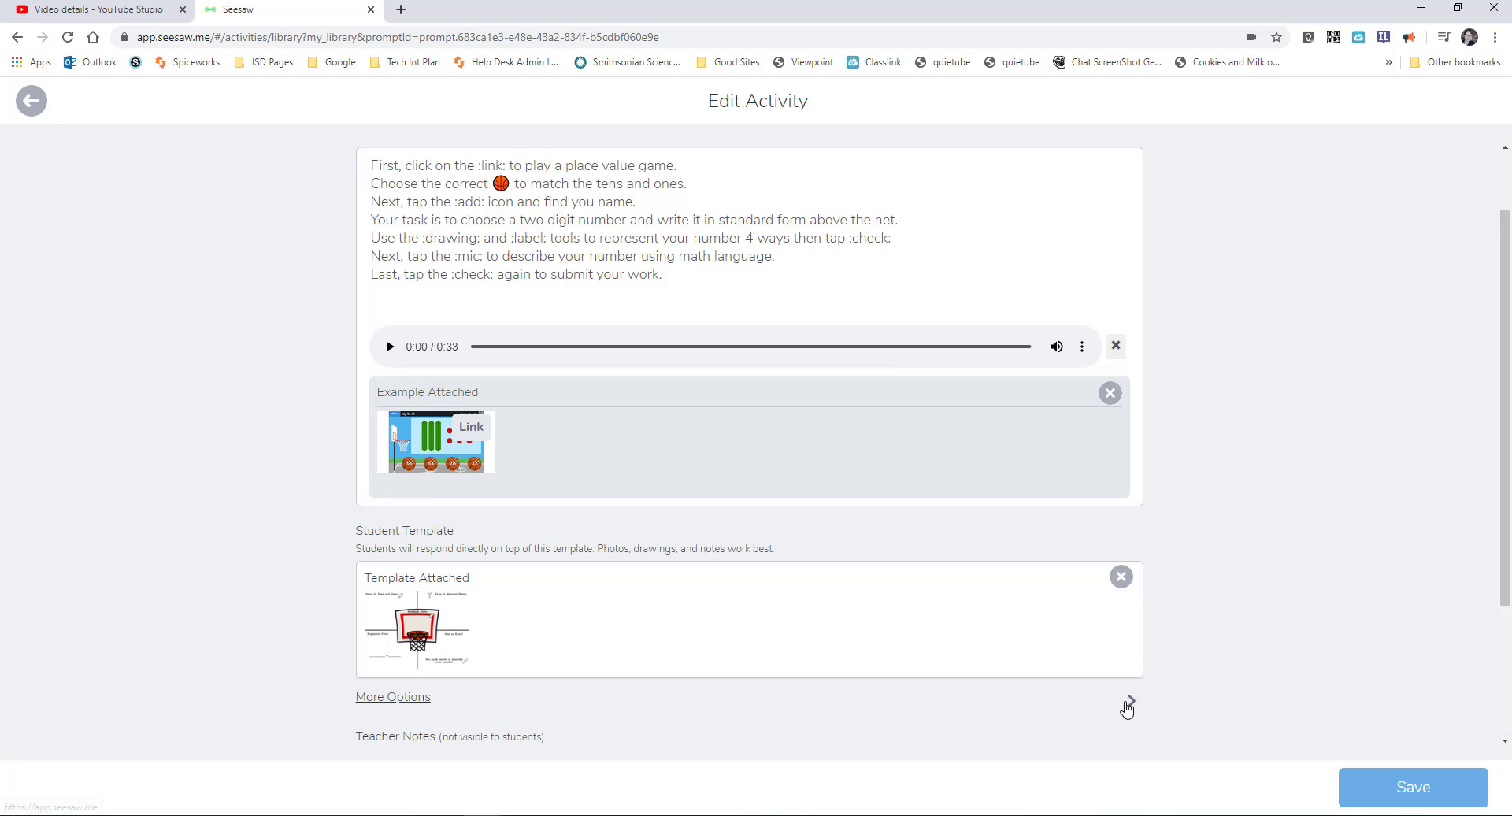
left_click(1413, 789)
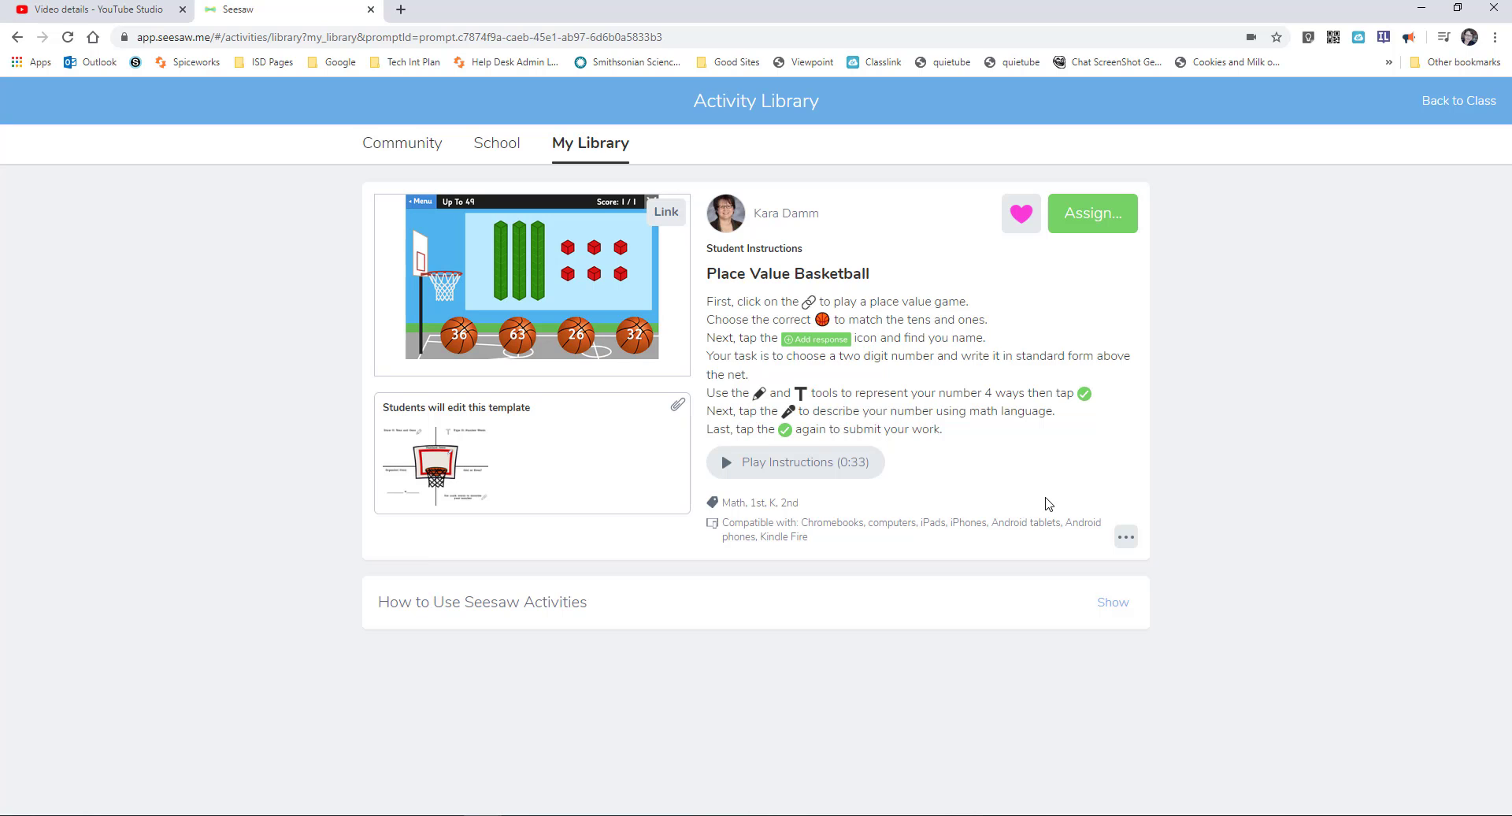
- Choose the teacher's one-student class for the Place Value Basketball assignment, with Sample Student included
left_click(1098, 222)
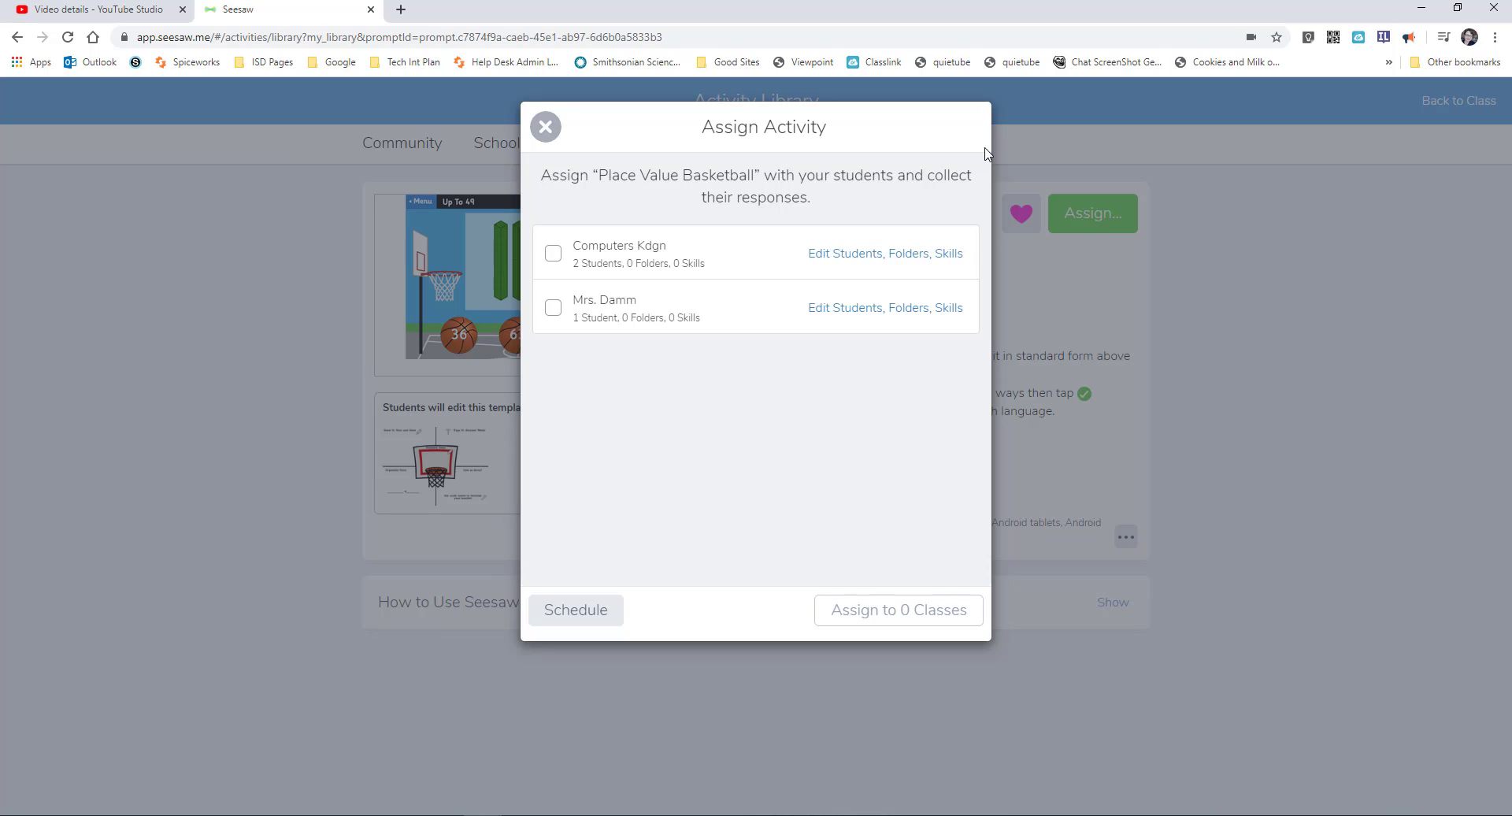
left_click(554, 307)
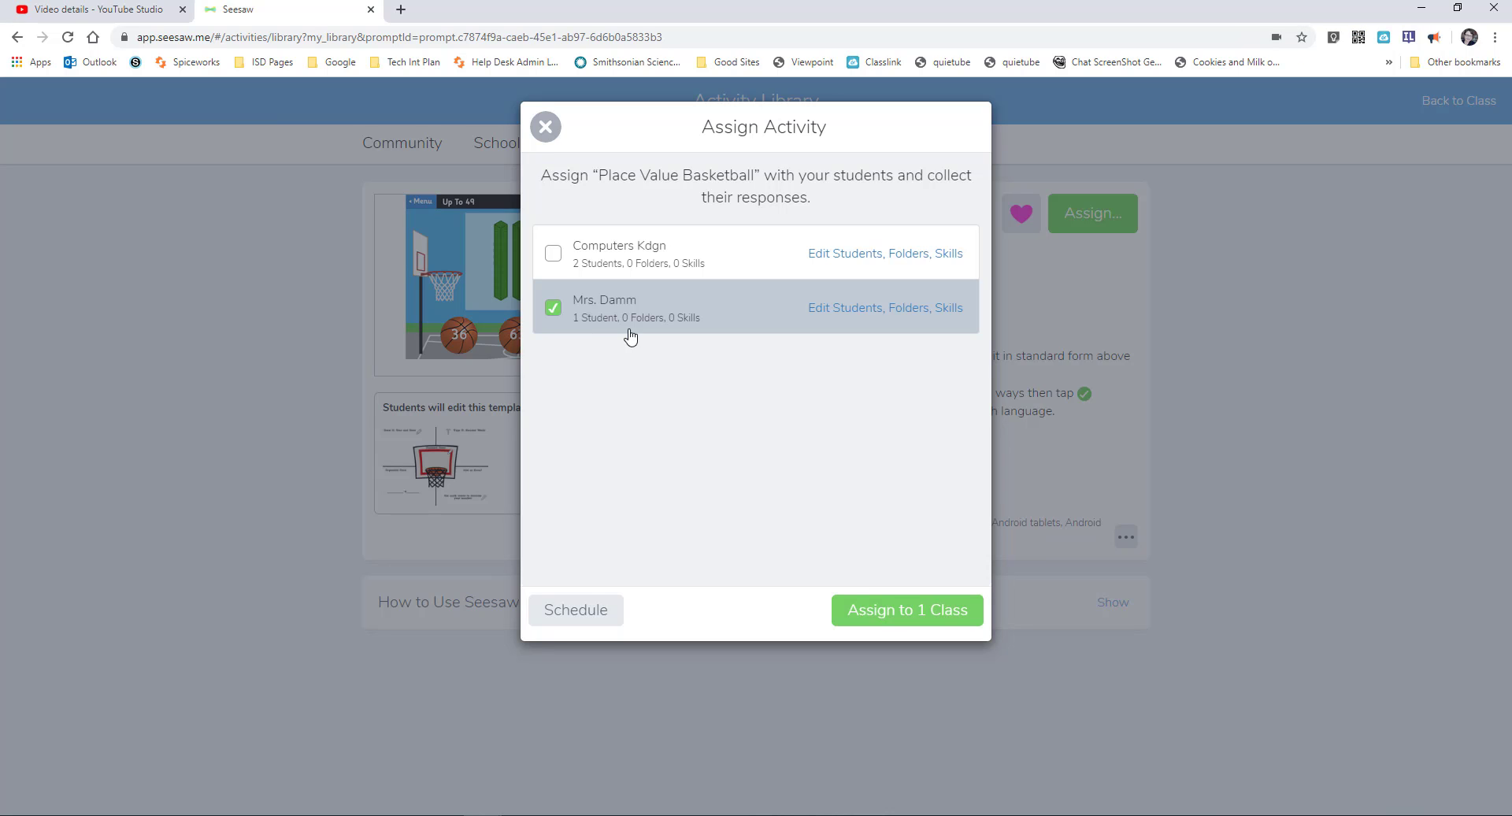
left_click(833, 315)
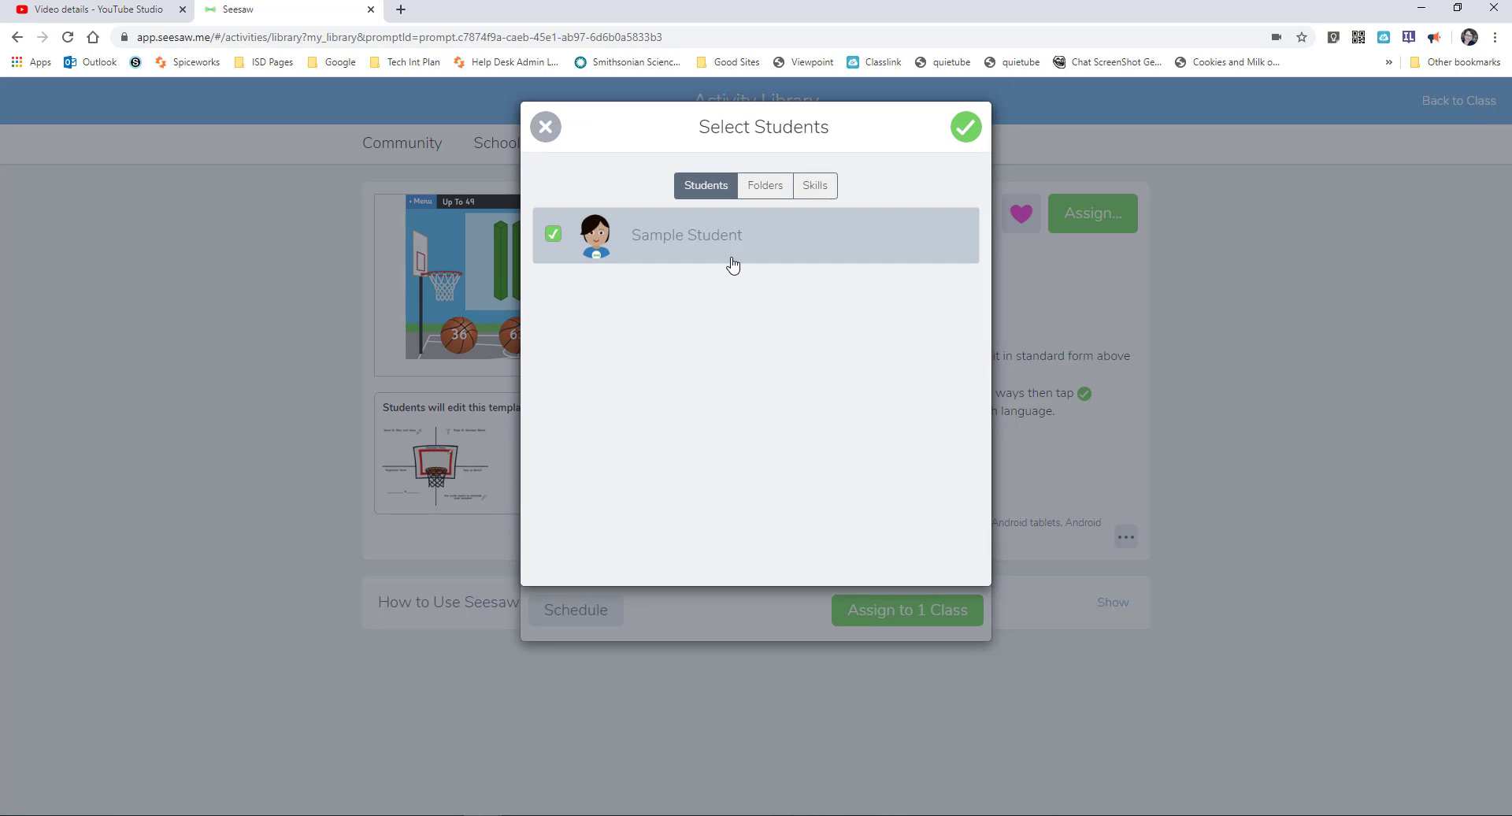
left_click(553, 234)
- Select only the Math folder for the responses and assign the activity to the chosen class
left_click(766, 187)
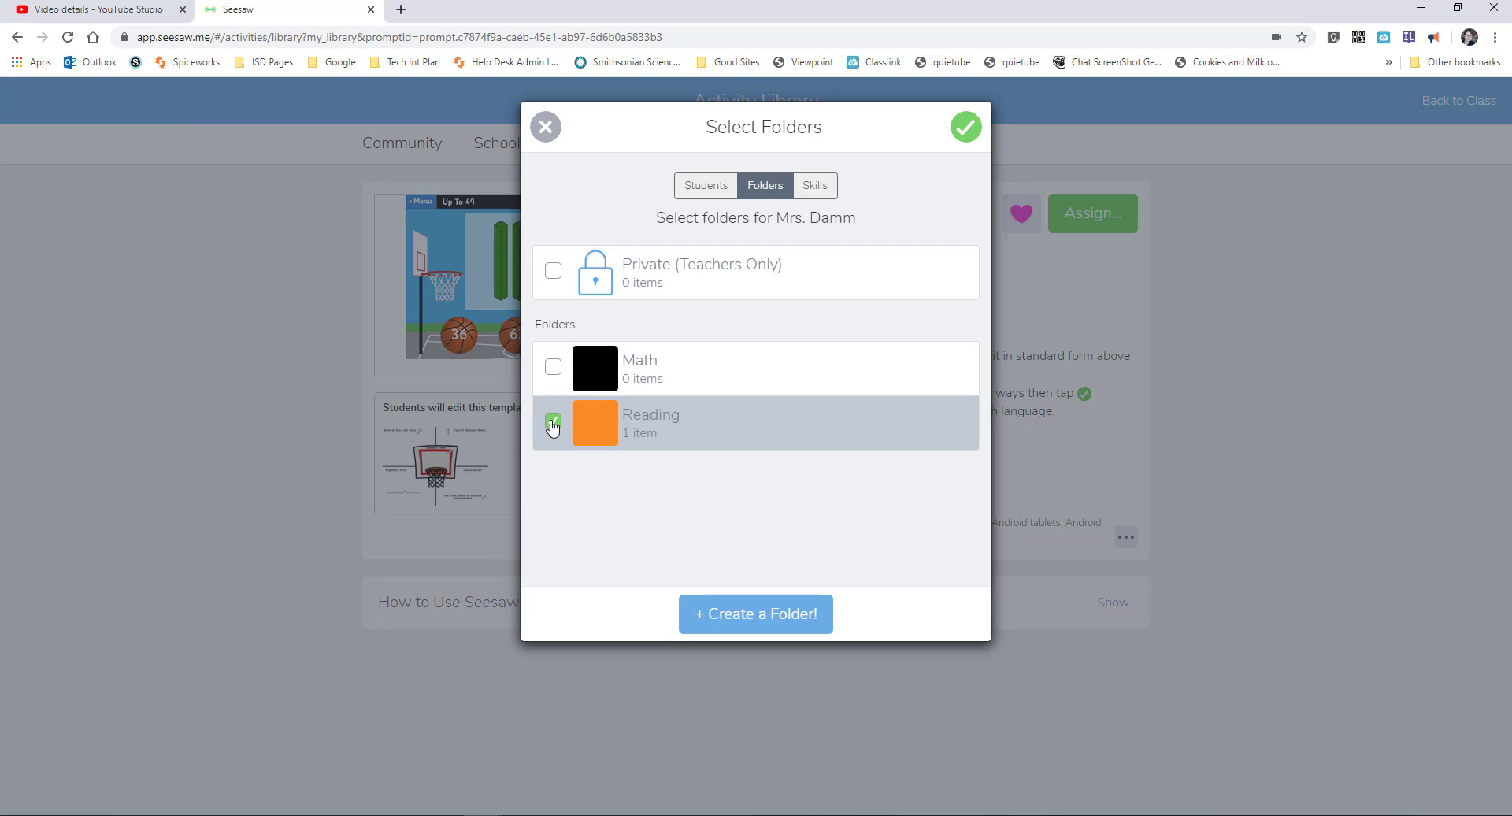
left_click(553, 367)
left_click(552, 422)
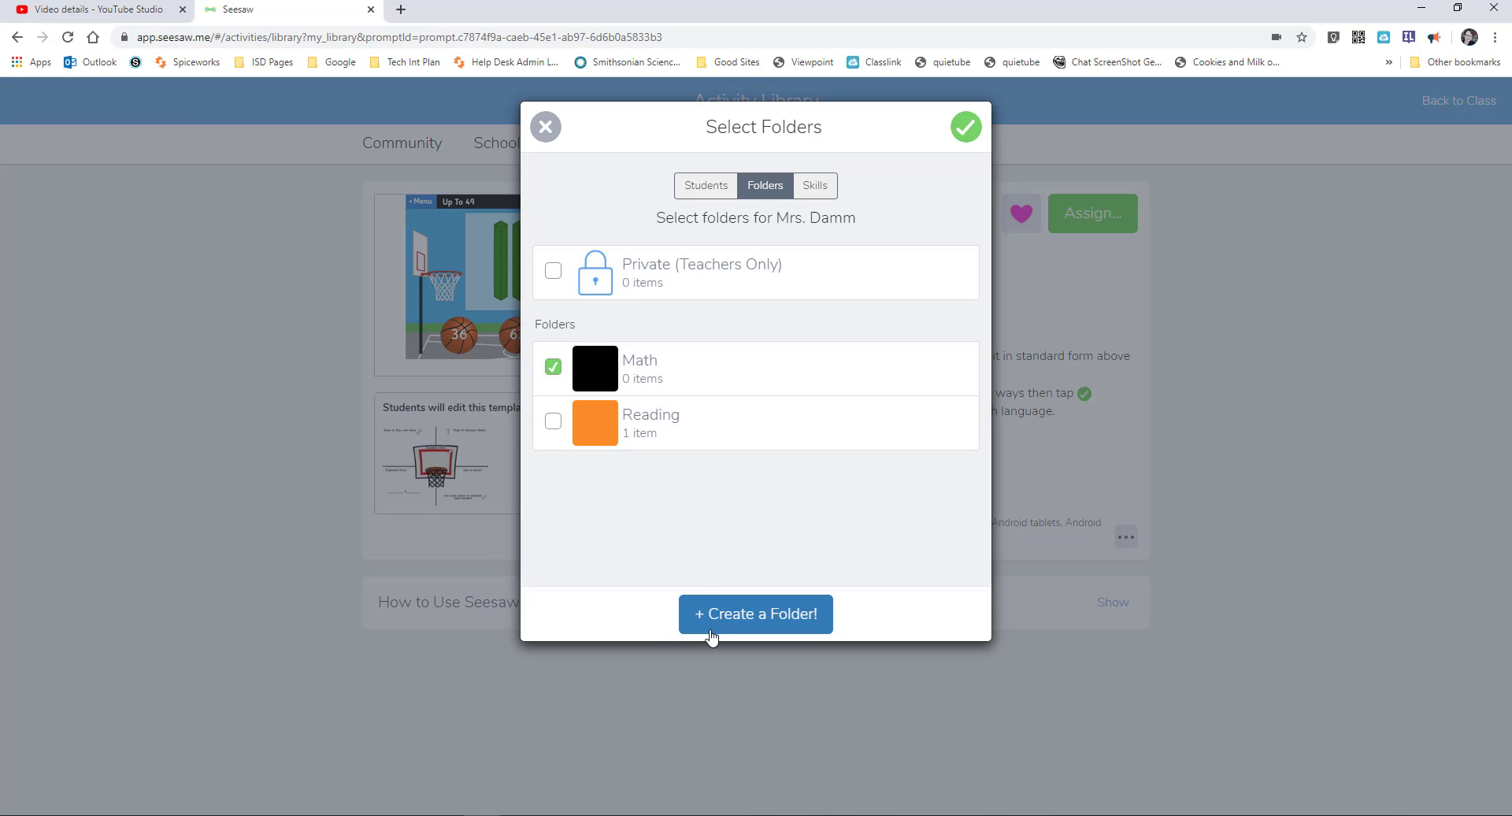
left_click(964, 132)
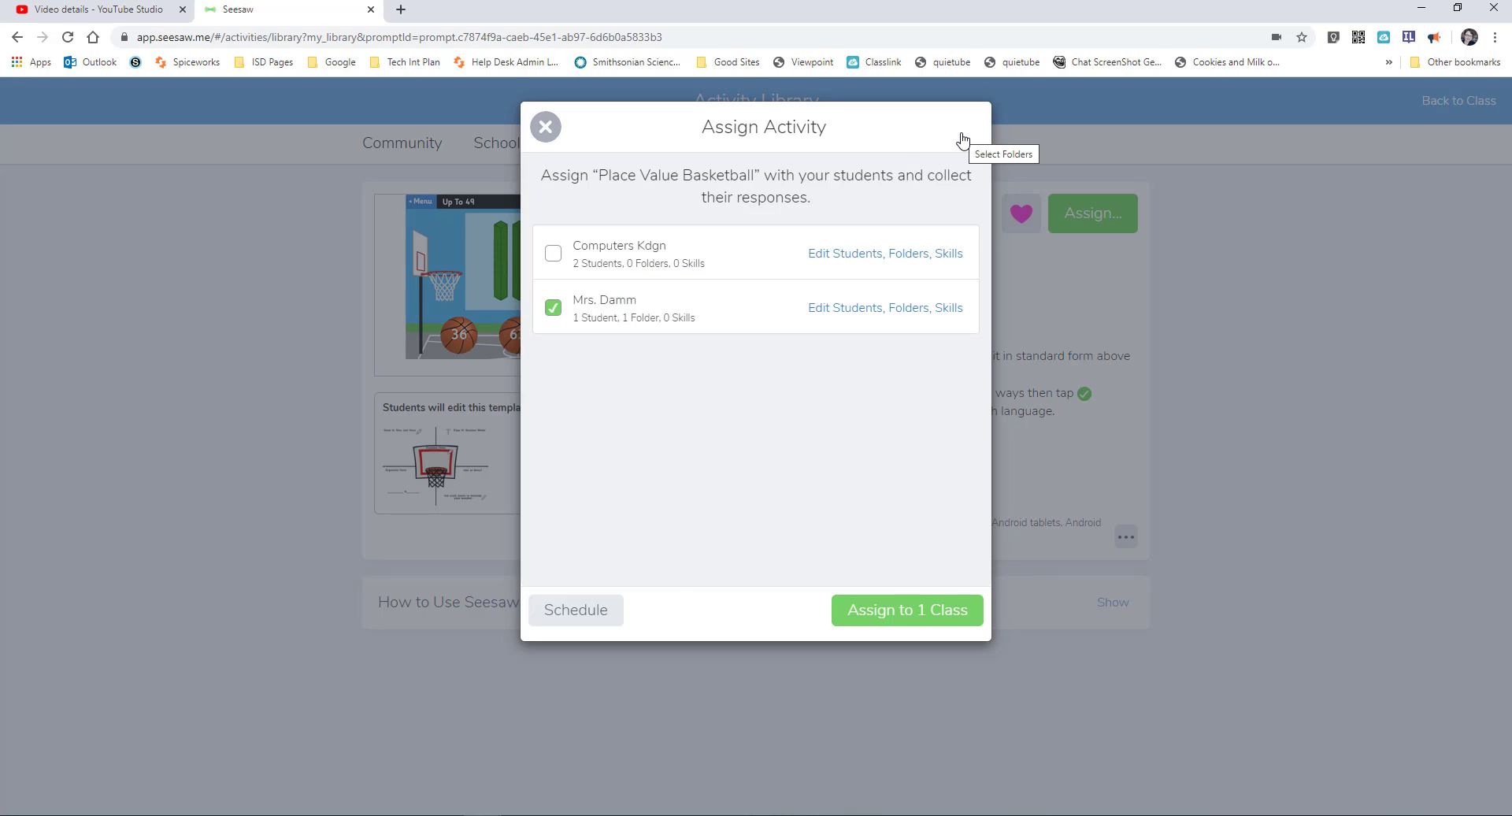
left_click(895, 620)
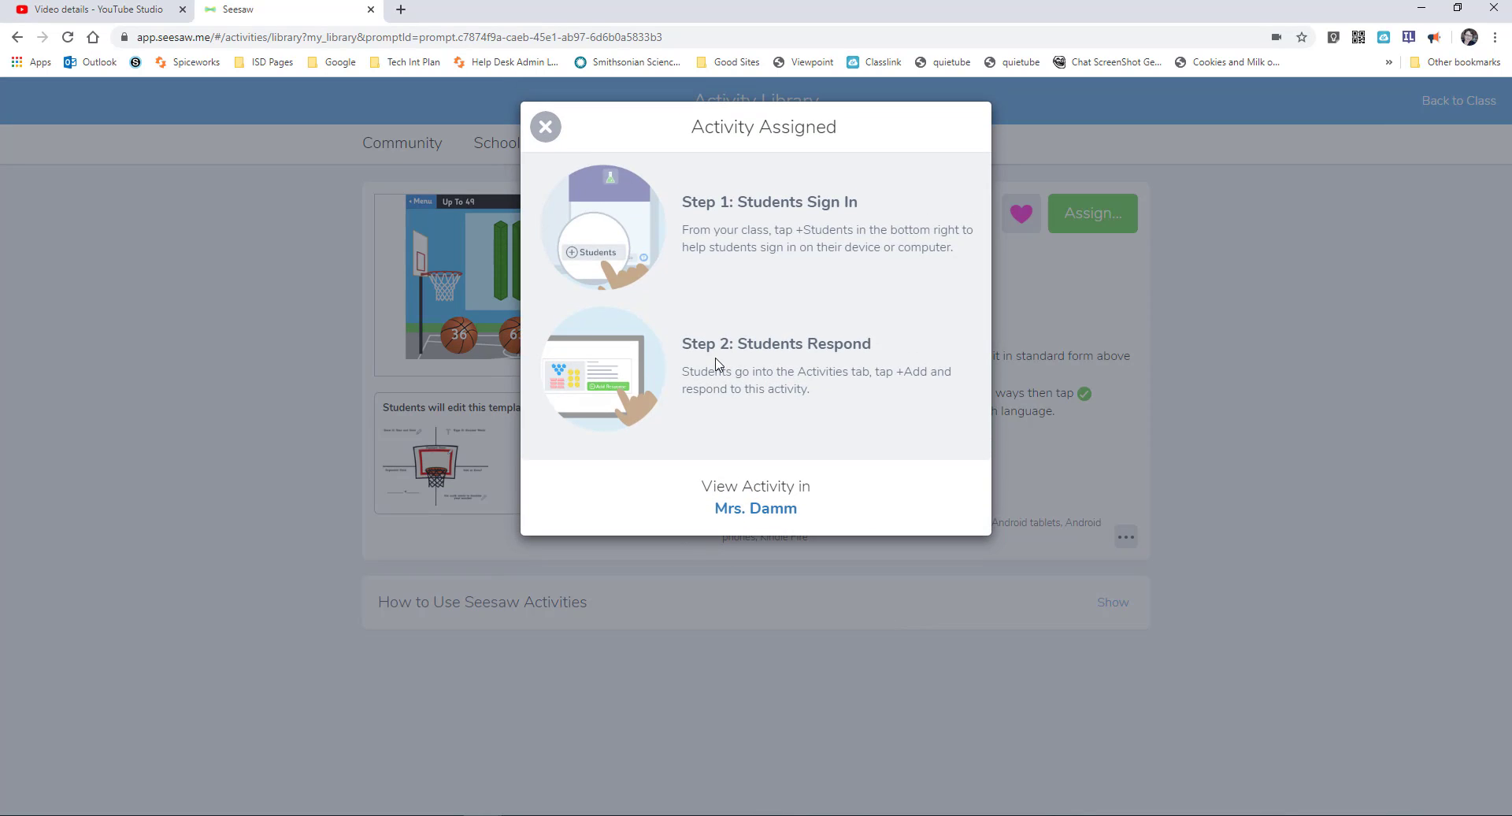
- View the assigned Place Value Basketball activity in the class and start a response as Sample Student
left_click(742, 520)
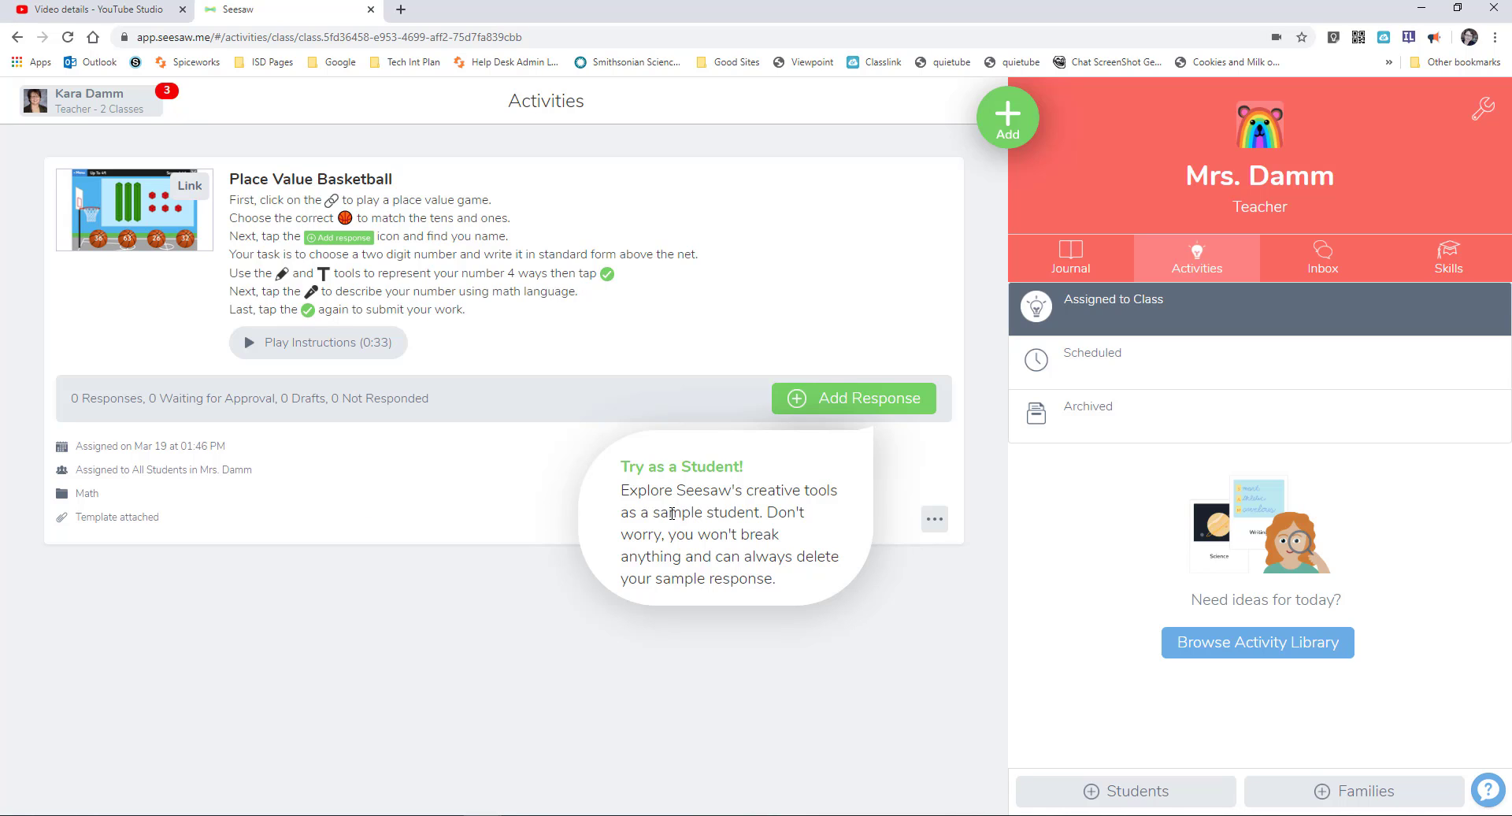
left_click(870, 403)
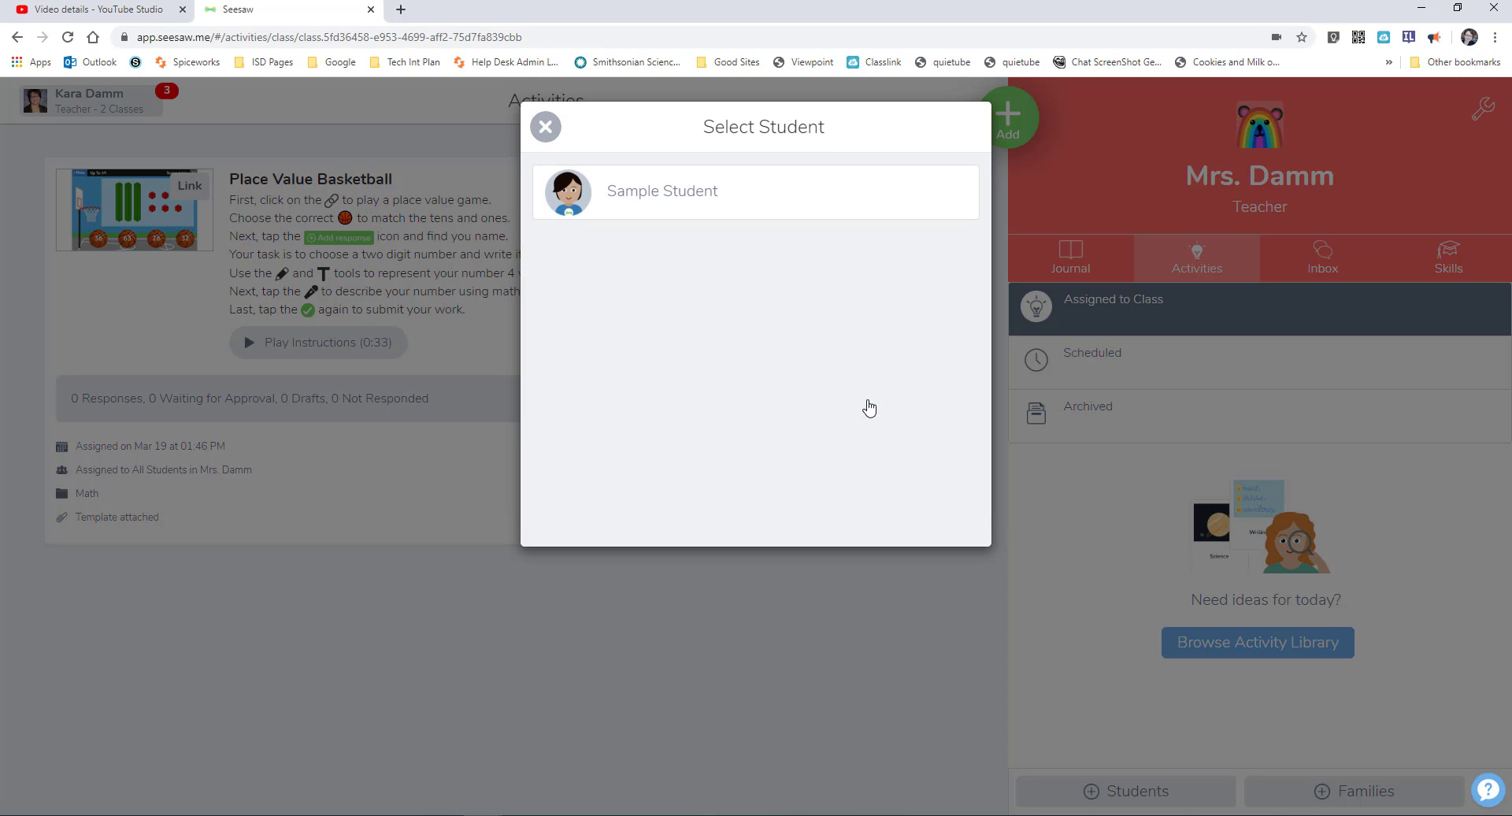
left_click(668, 206)
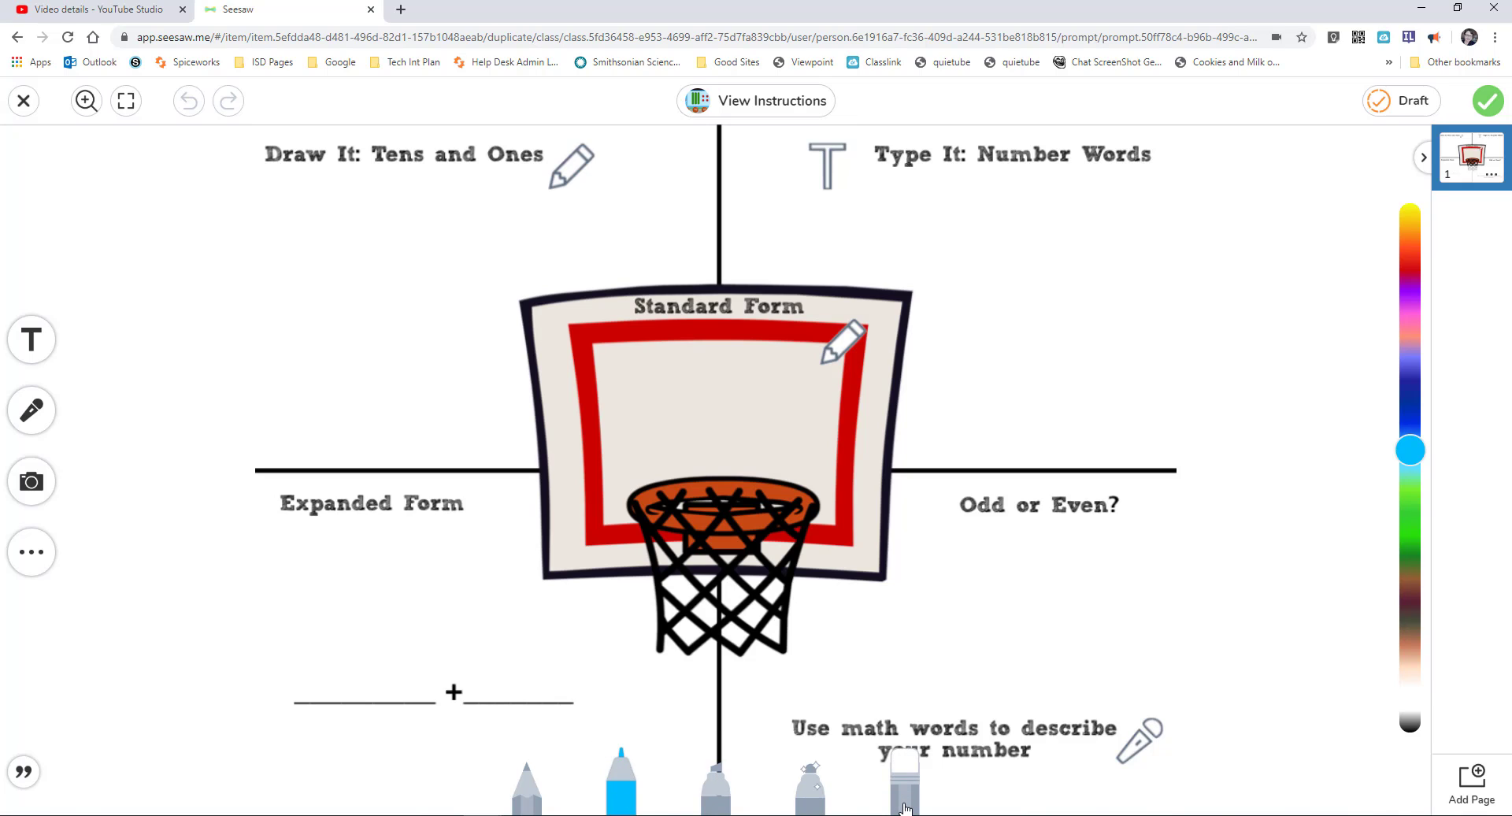
- Add a text label reading 10 to the template and place it beneath the Draw It: Tens and Ones heading
left_click(35, 347)
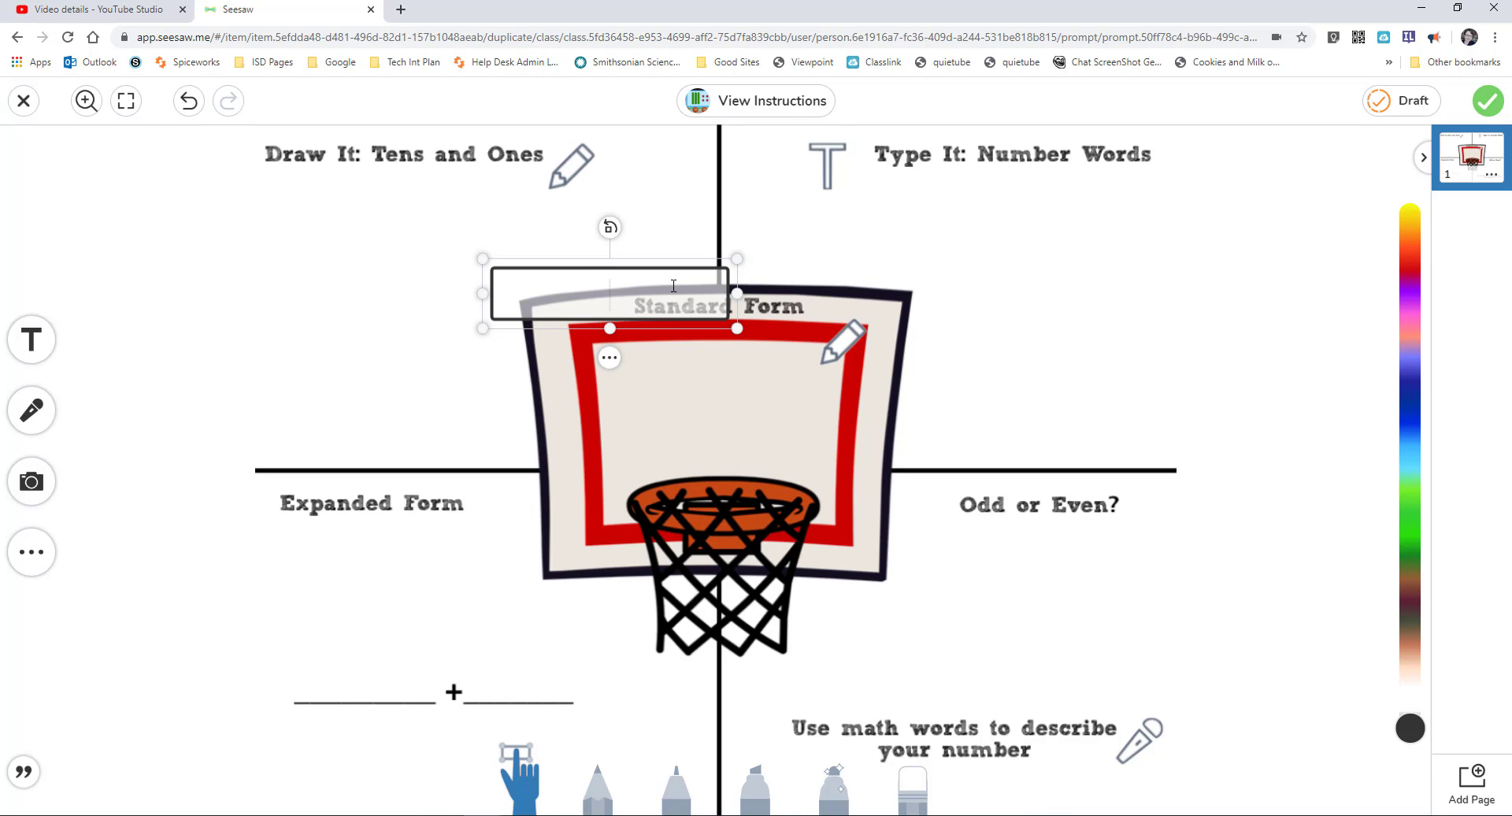
type("10")
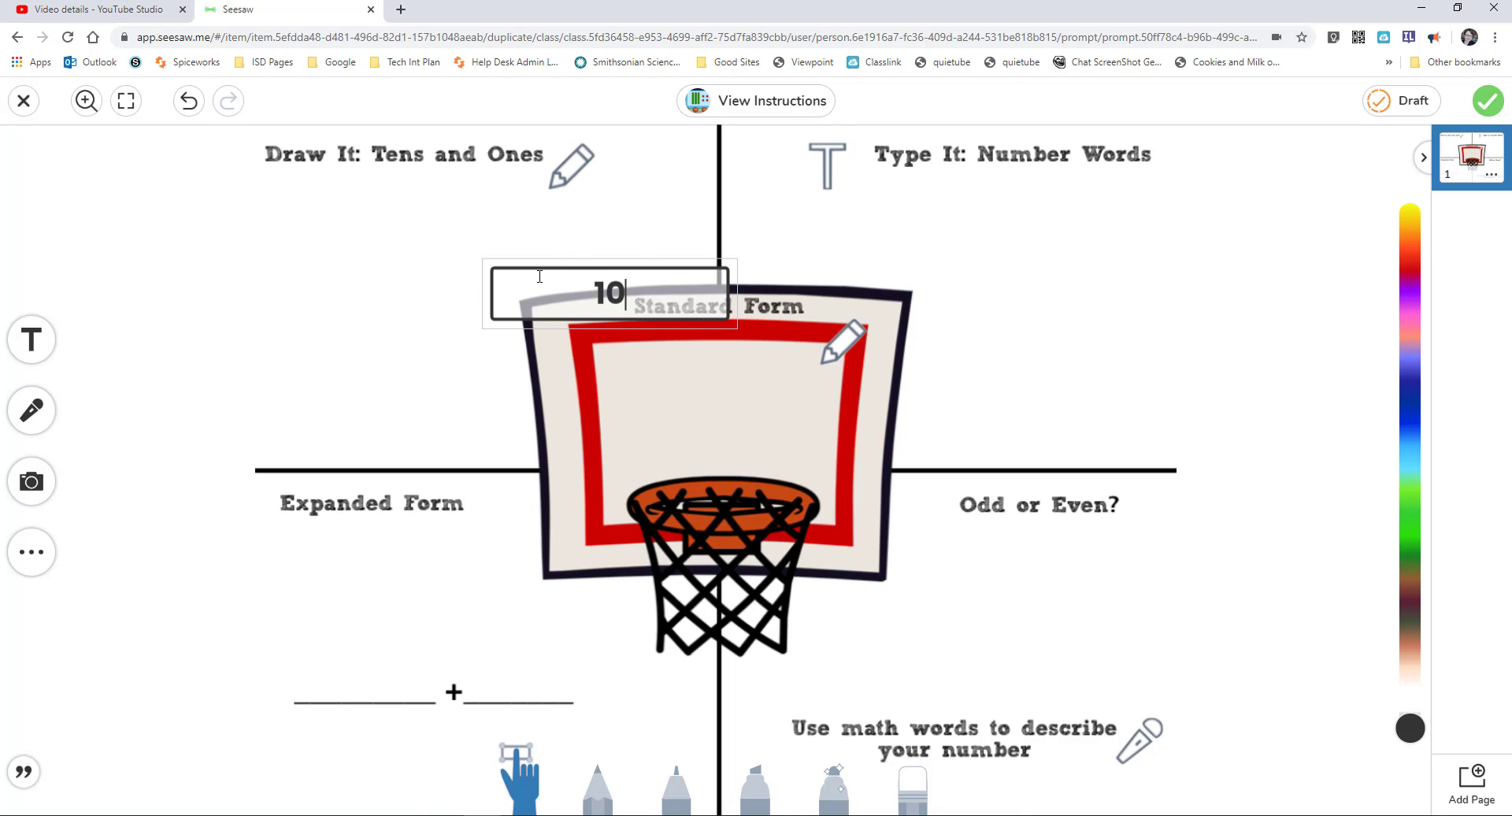
left_click_drag(541, 263, 520, 331)
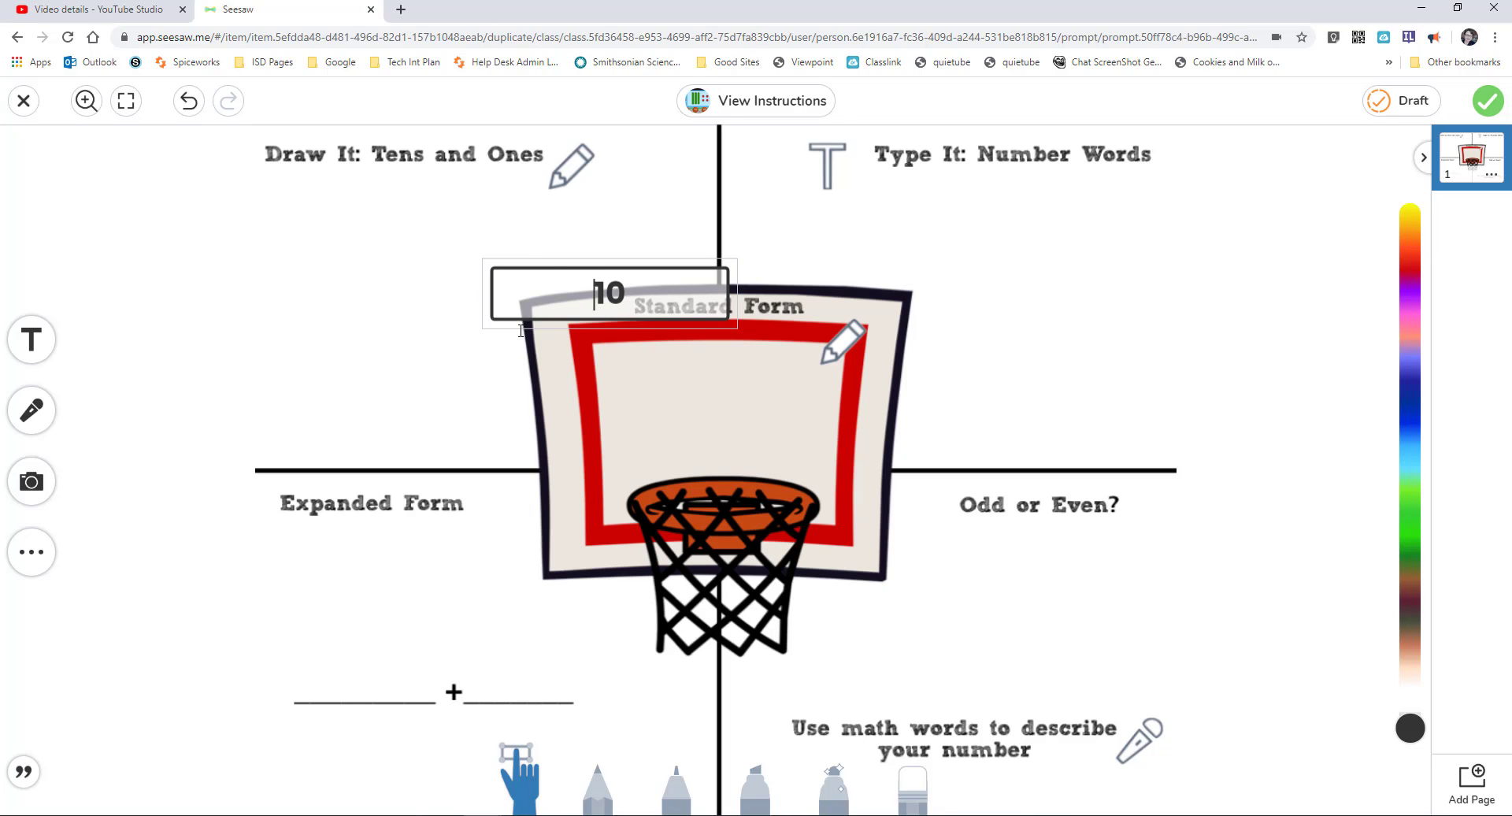
left_click(695, 332)
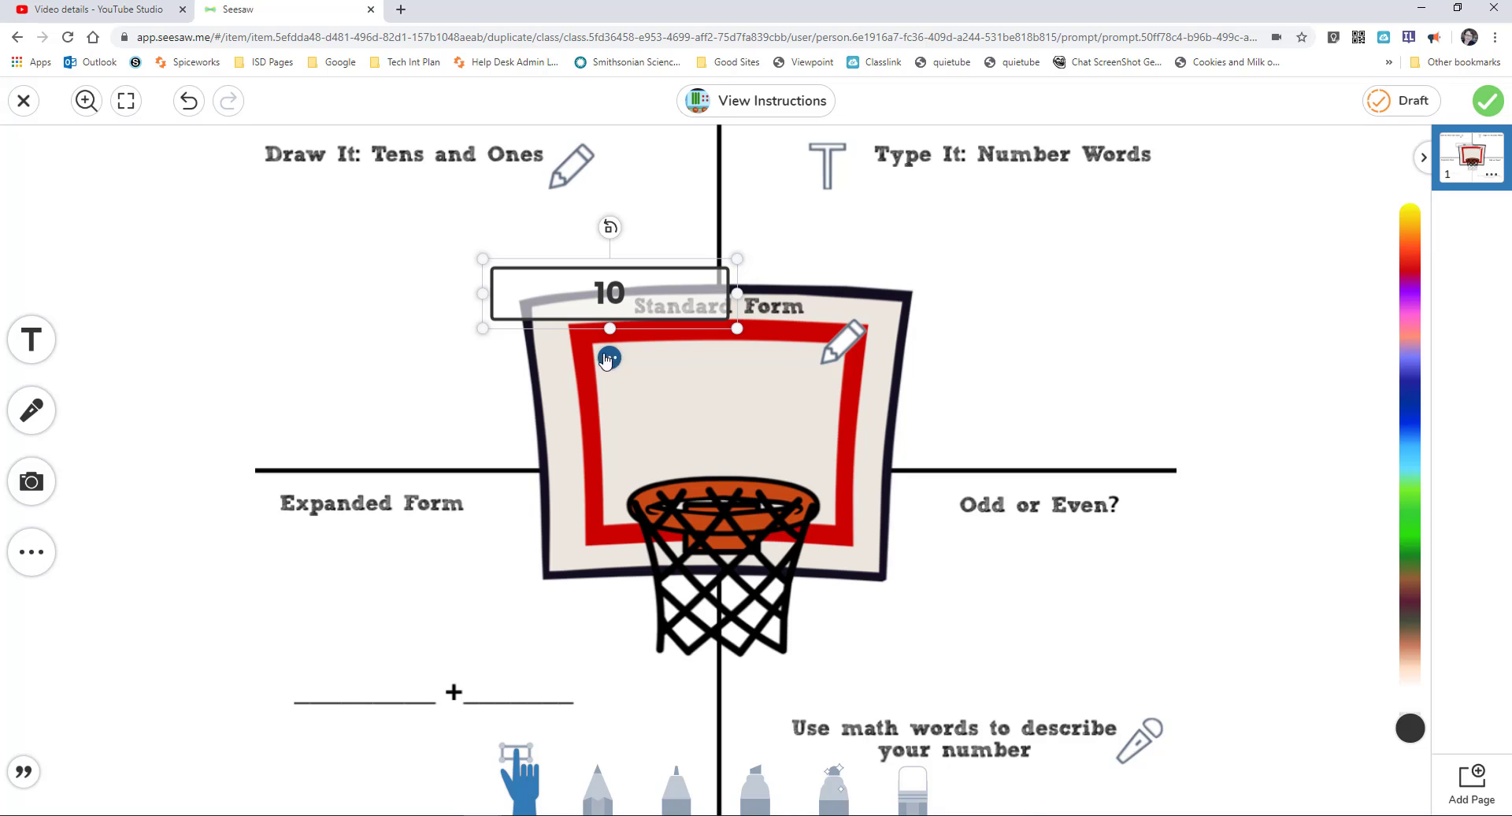
mouse_move(652, 280)
left_mouse_down()
mouse_move(433, 189)
mouse_move(433, 147)
left_mouse_up()
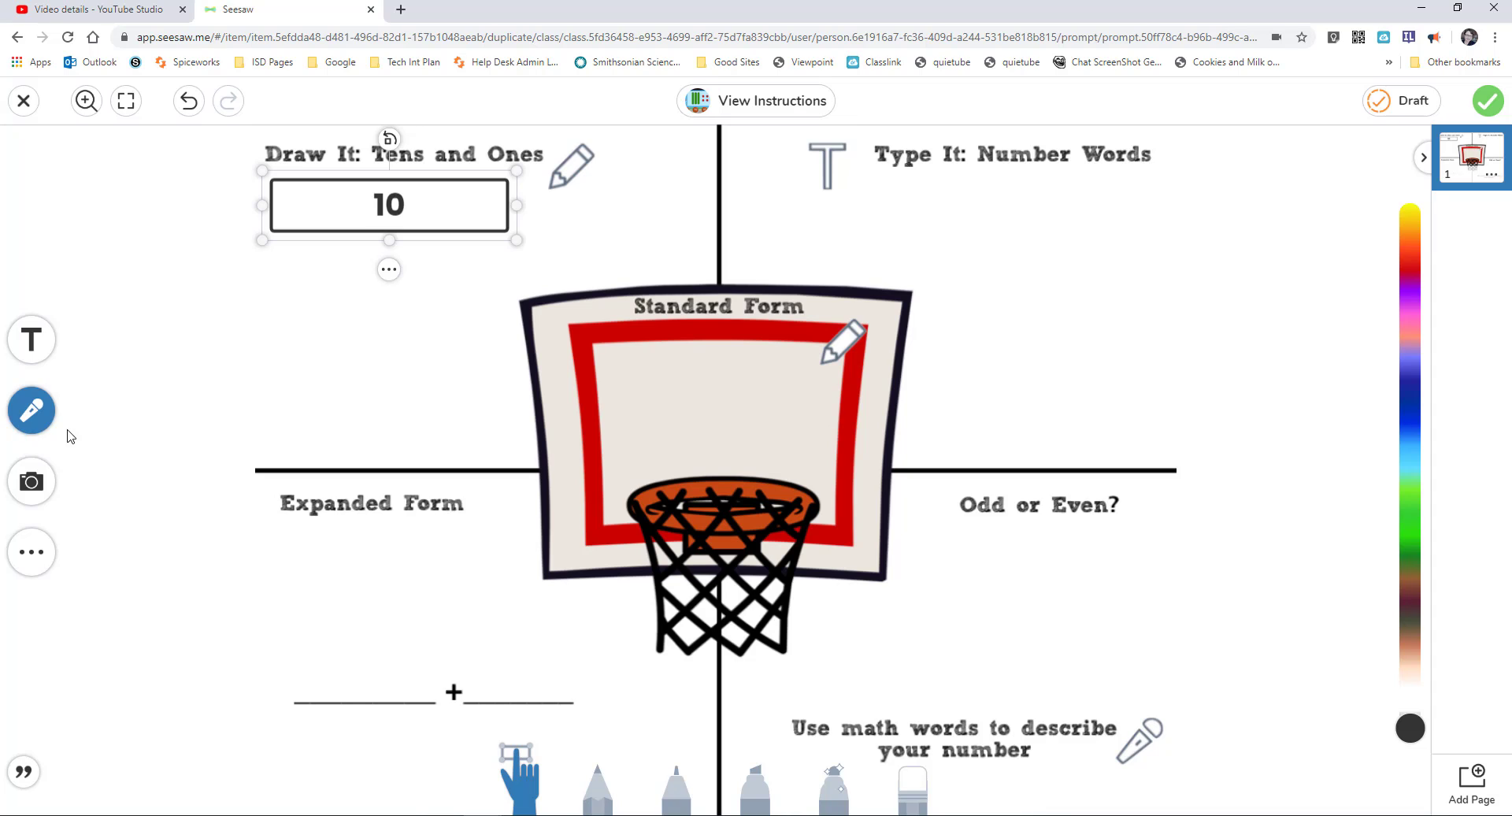
left_click(23, 568)
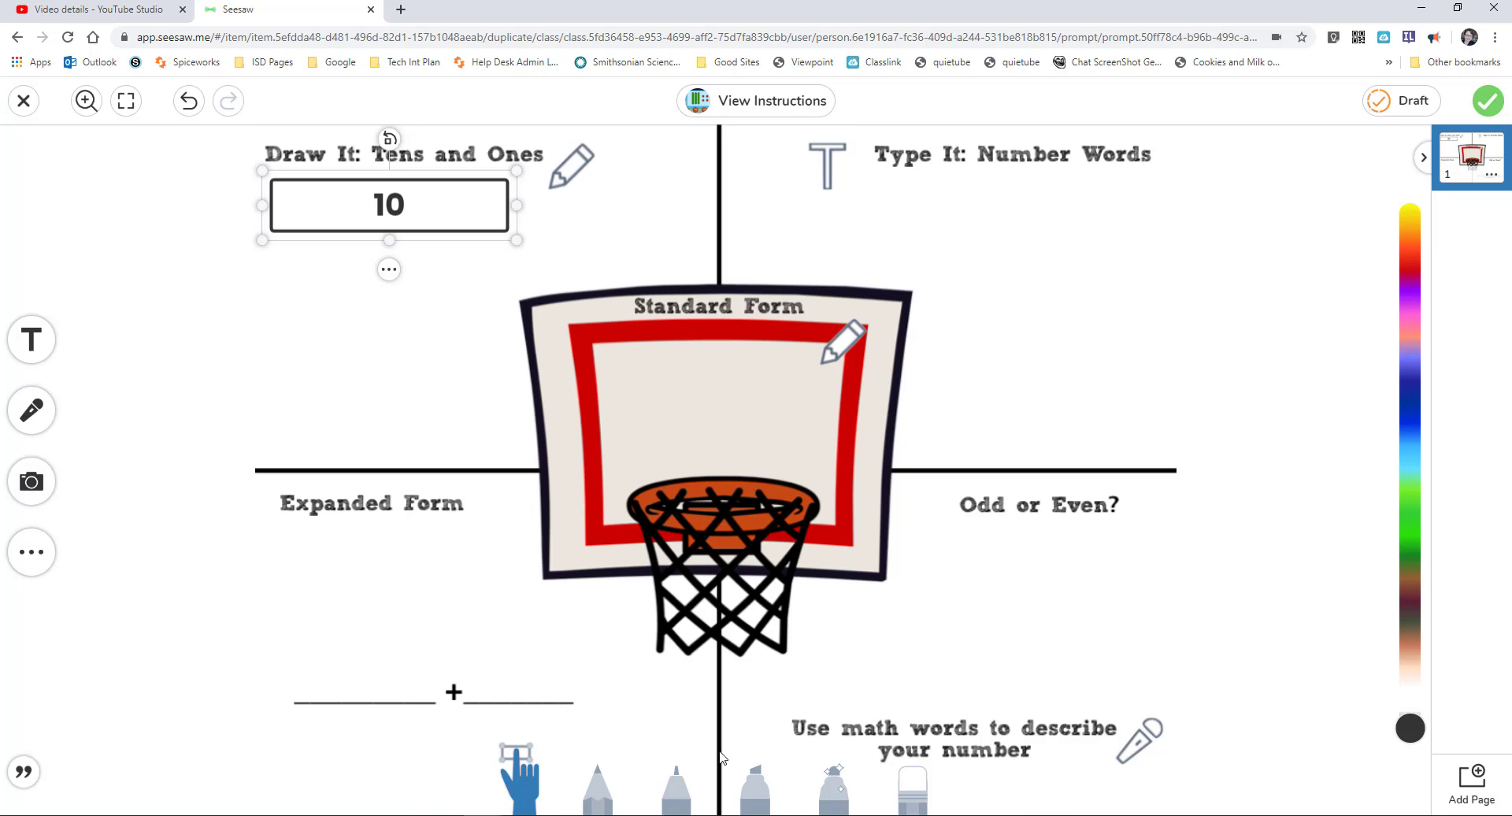
- Handwrite a 10 with the pencil beneath Type It: Number Words and erase it again
left_click(598, 783)
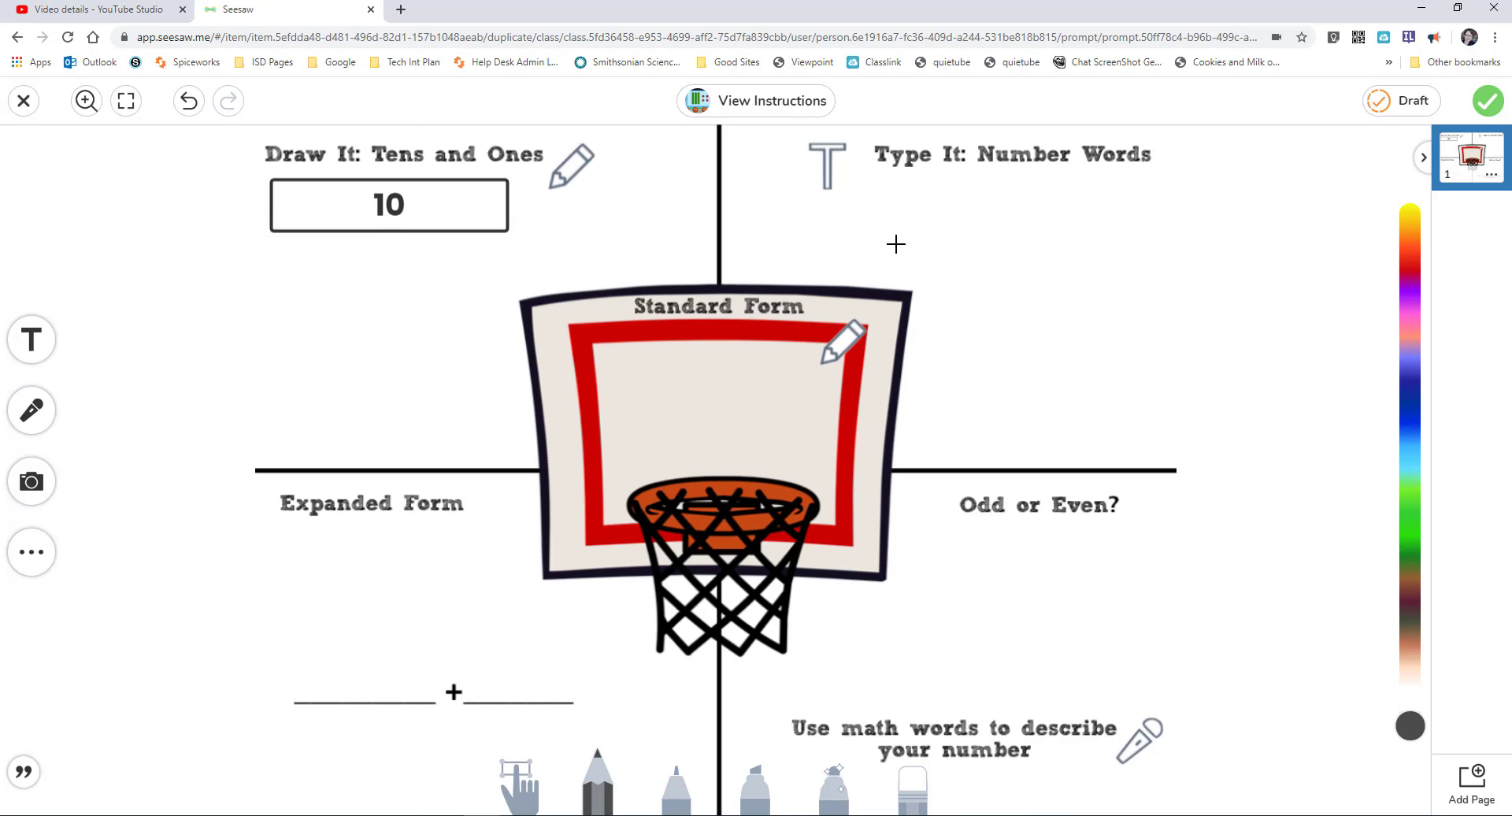
left_click_drag(993, 253, 993, 333)
mouse_move(1044, 256)
left_mouse_down()
mouse_move(1023, 320)
mouse_move(1052, 262)
mouse_move(1034, 259)
left_mouse_up()
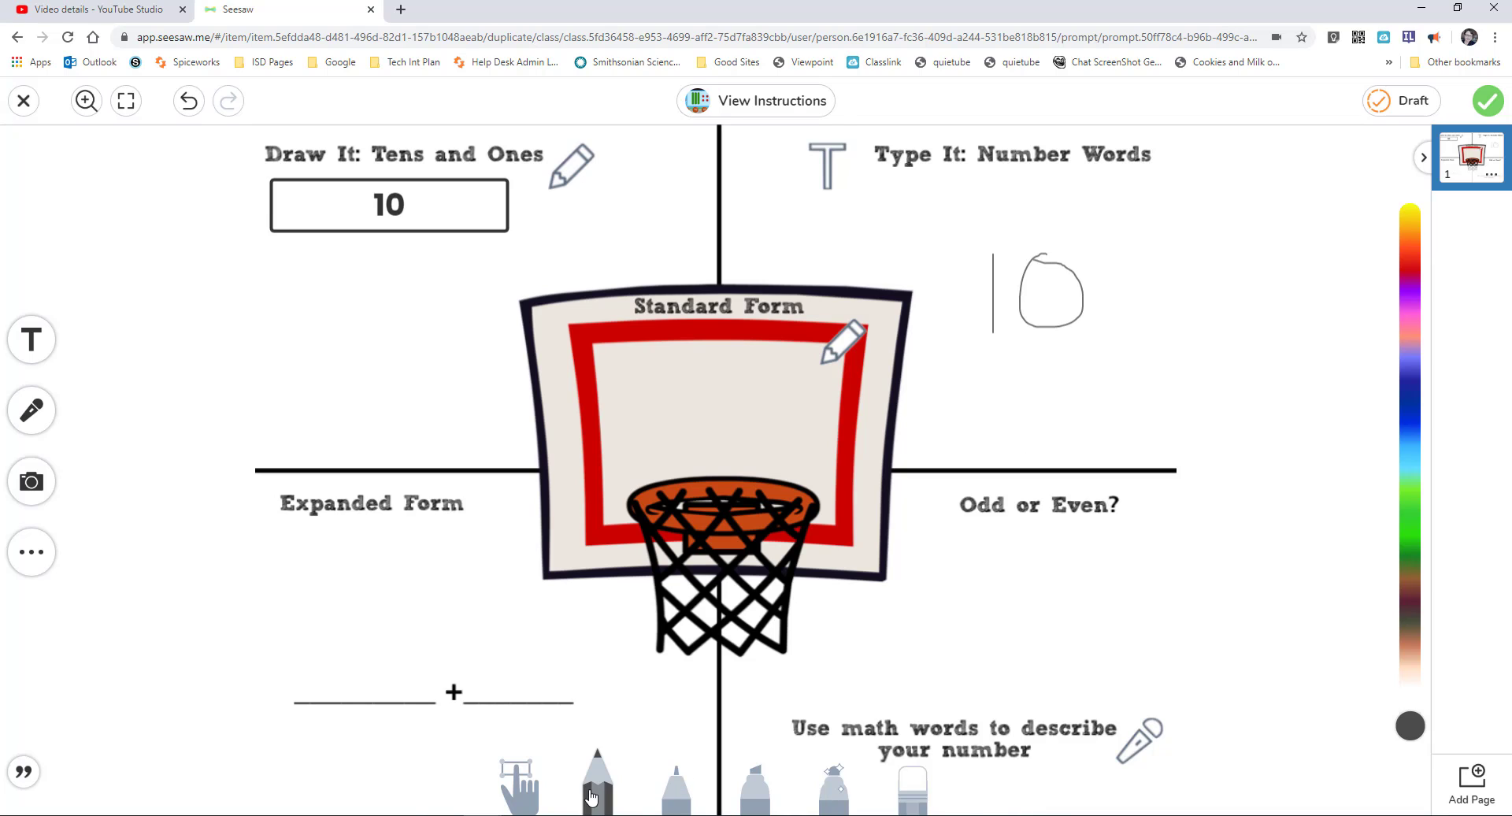
left_click(913, 788)
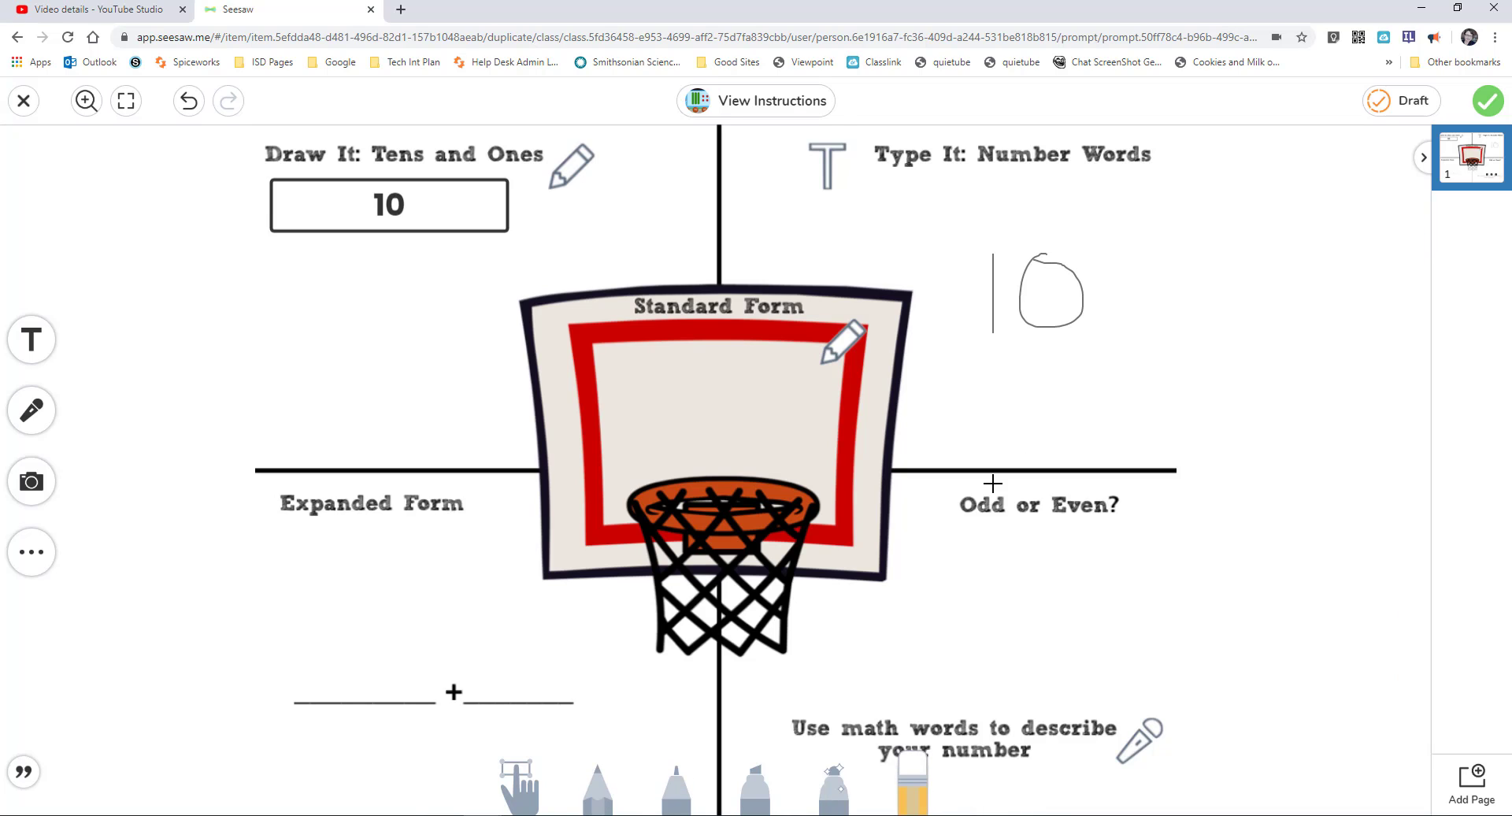
mouse_move(1021, 258)
left_mouse_down()
mouse_move(982, 374)
mouse_move(1005, 241)
mouse_move(1037, 294)
mouse_move(1087, 252)
mouse_move(1051, 289)
left_mouse_up()
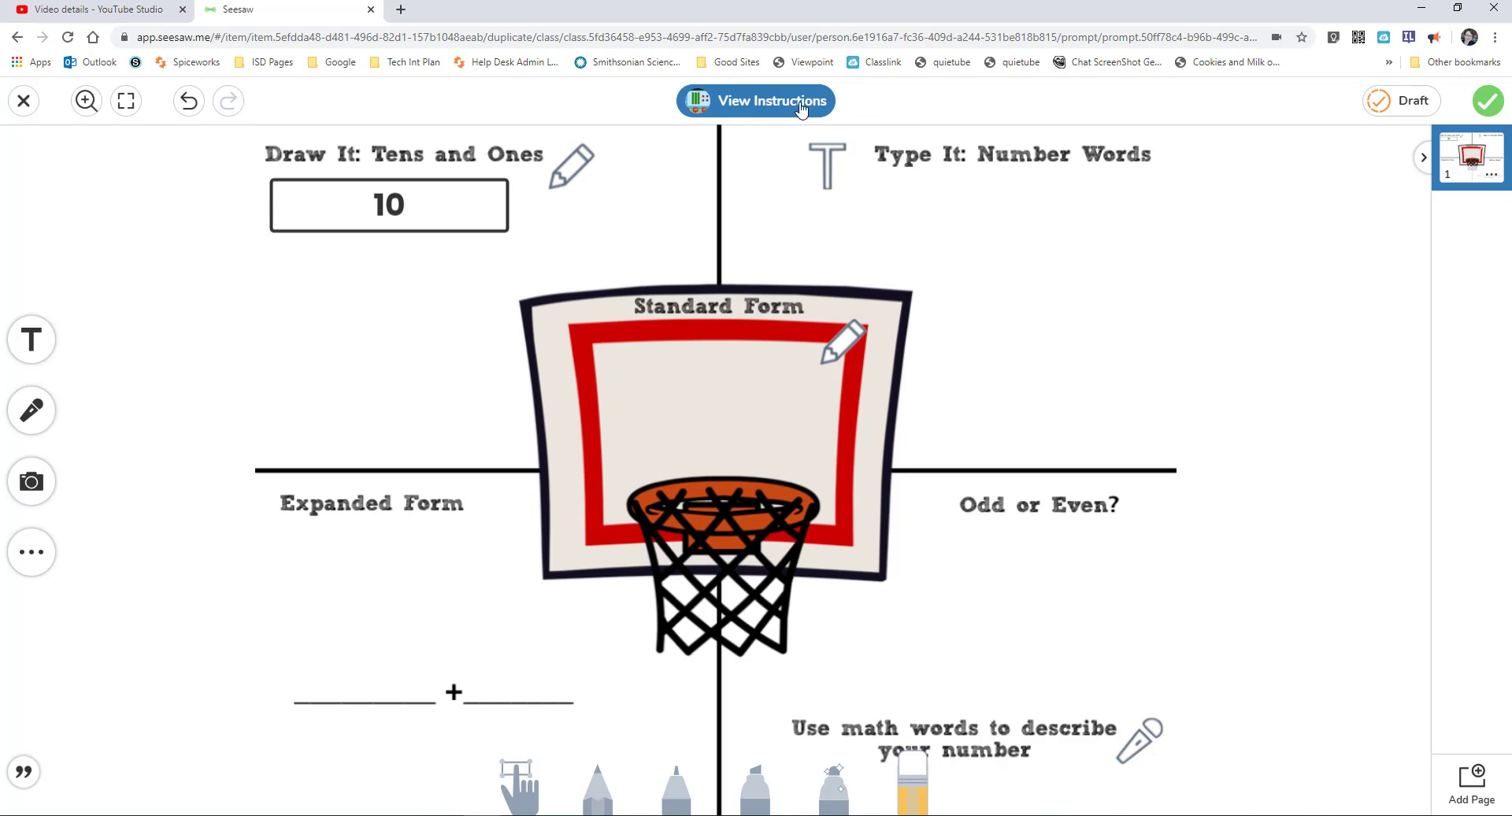
- Review the Place Value Basketball instructions and submit Sample Student's response to the journal
left_click(746, 106)
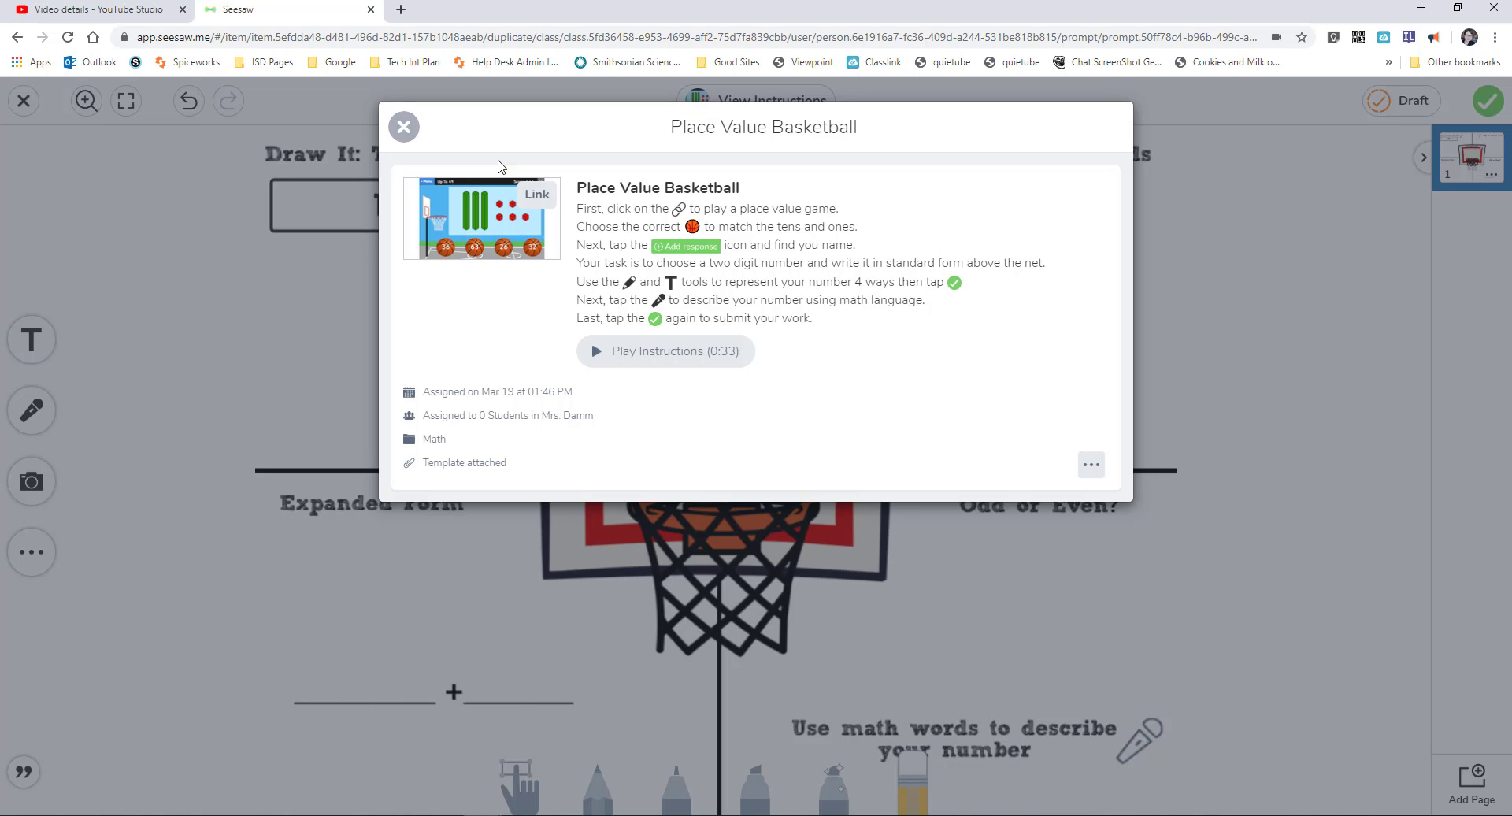
left_click(404, 127)
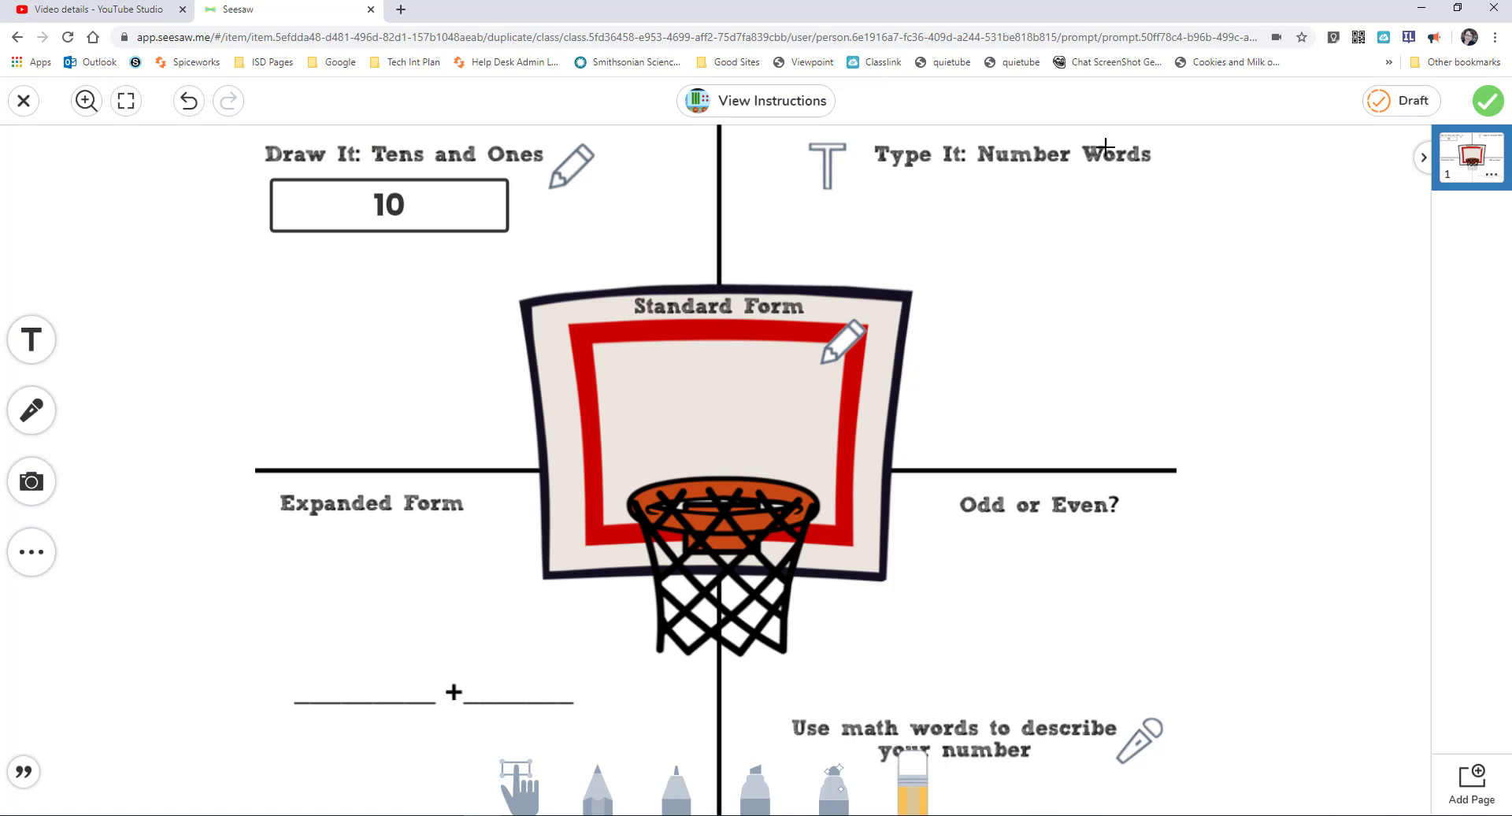
left_click(1489, 102)
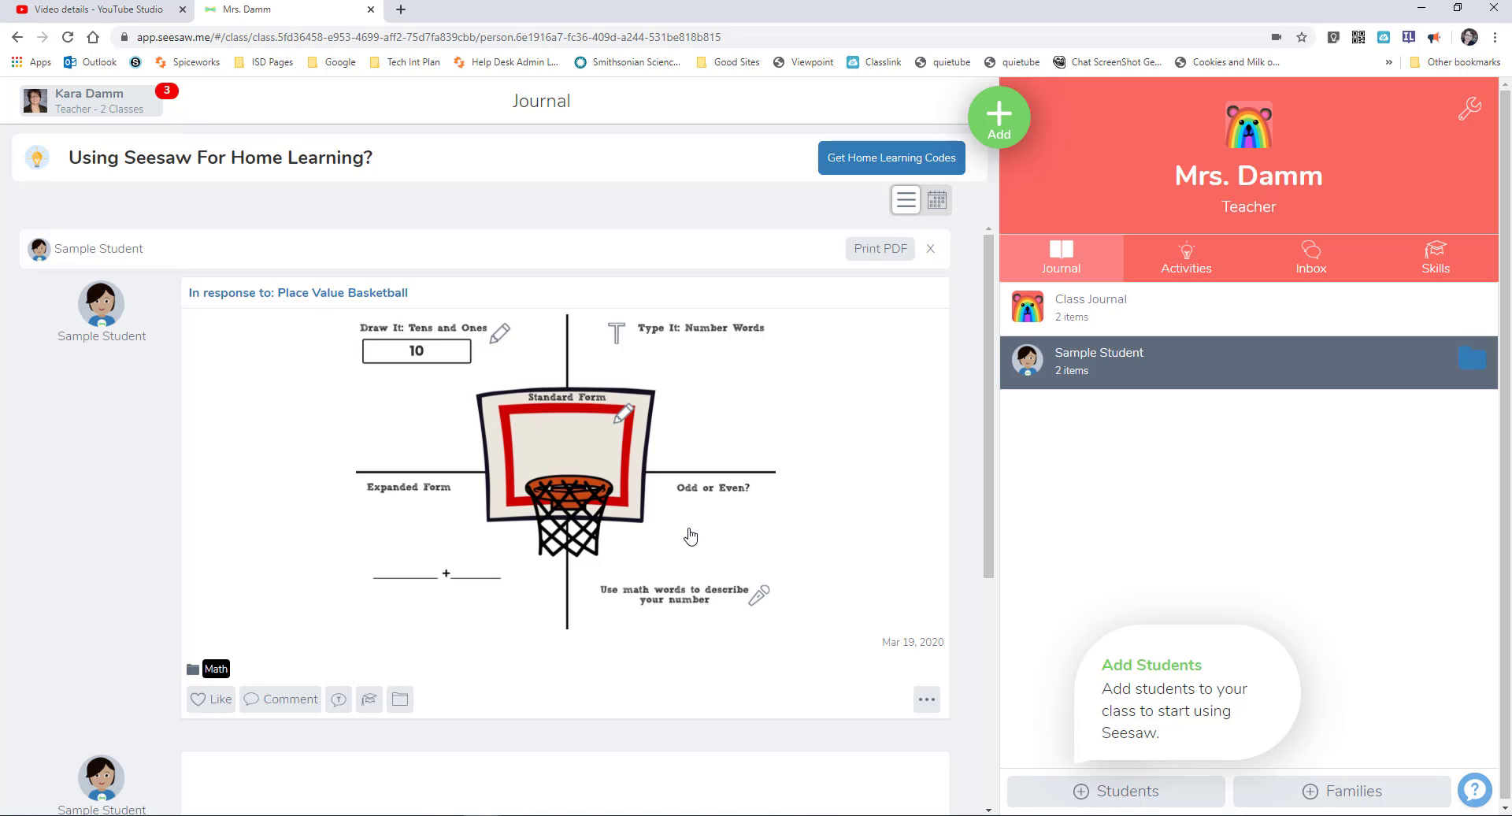
- Edit the submitted response by circling Ones and underlining Type It: Number Words with a blue-purple marker, and save it
left_click(928, 701)
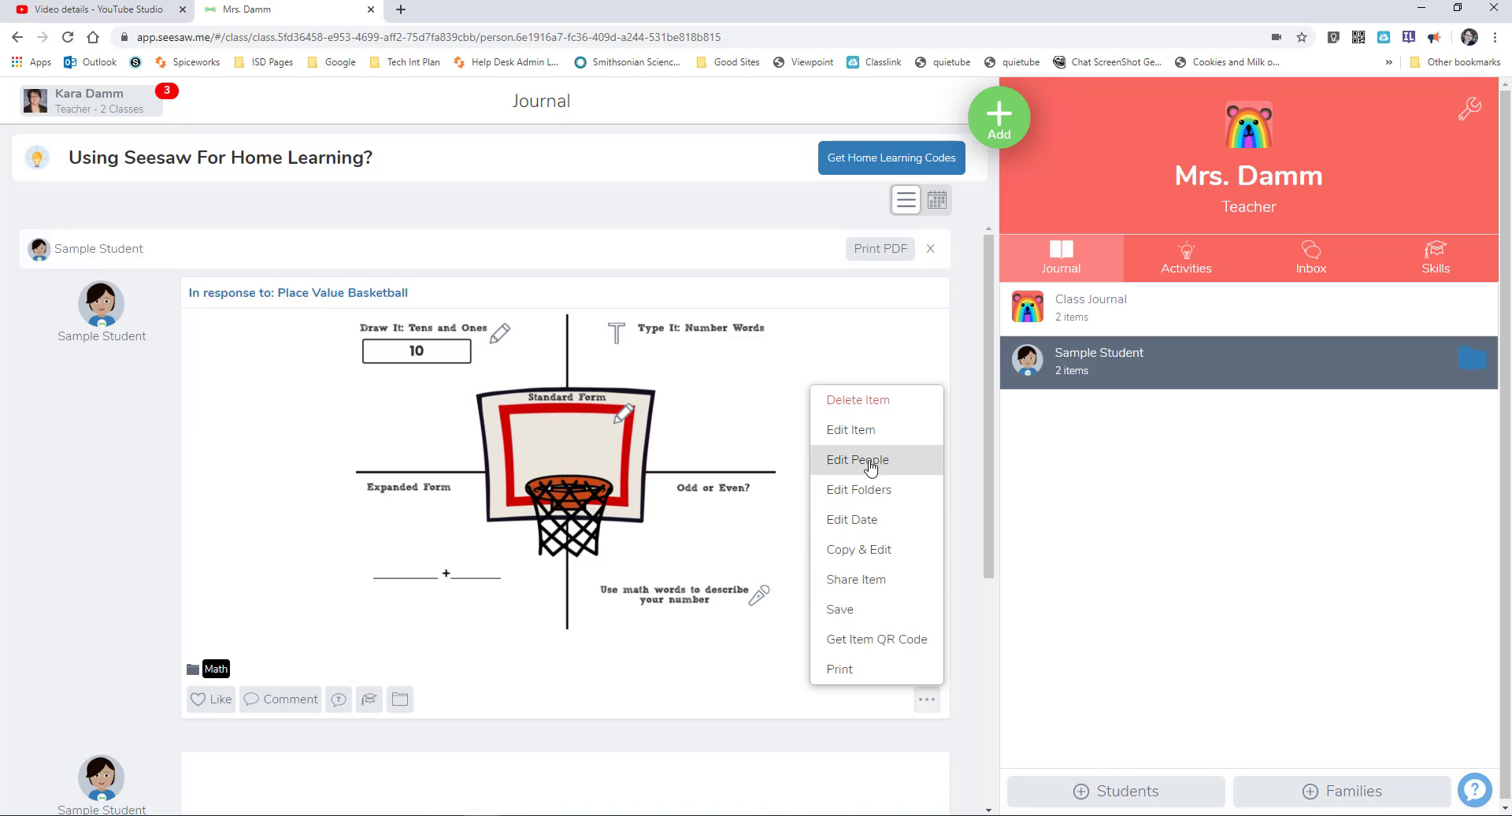
left_click(868, 437)
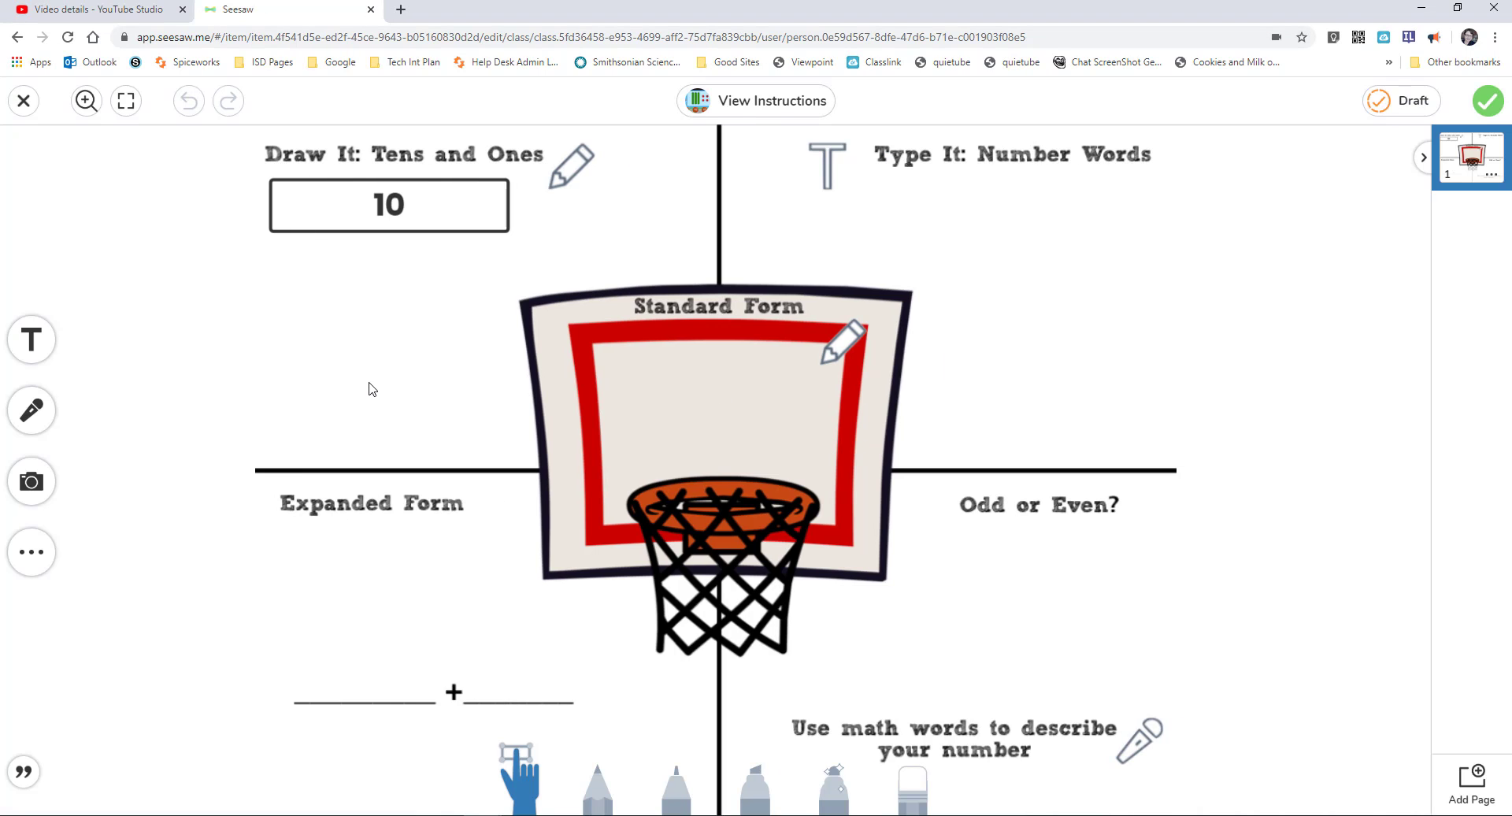
left_click(663, 802)
left_click(1408, 362)
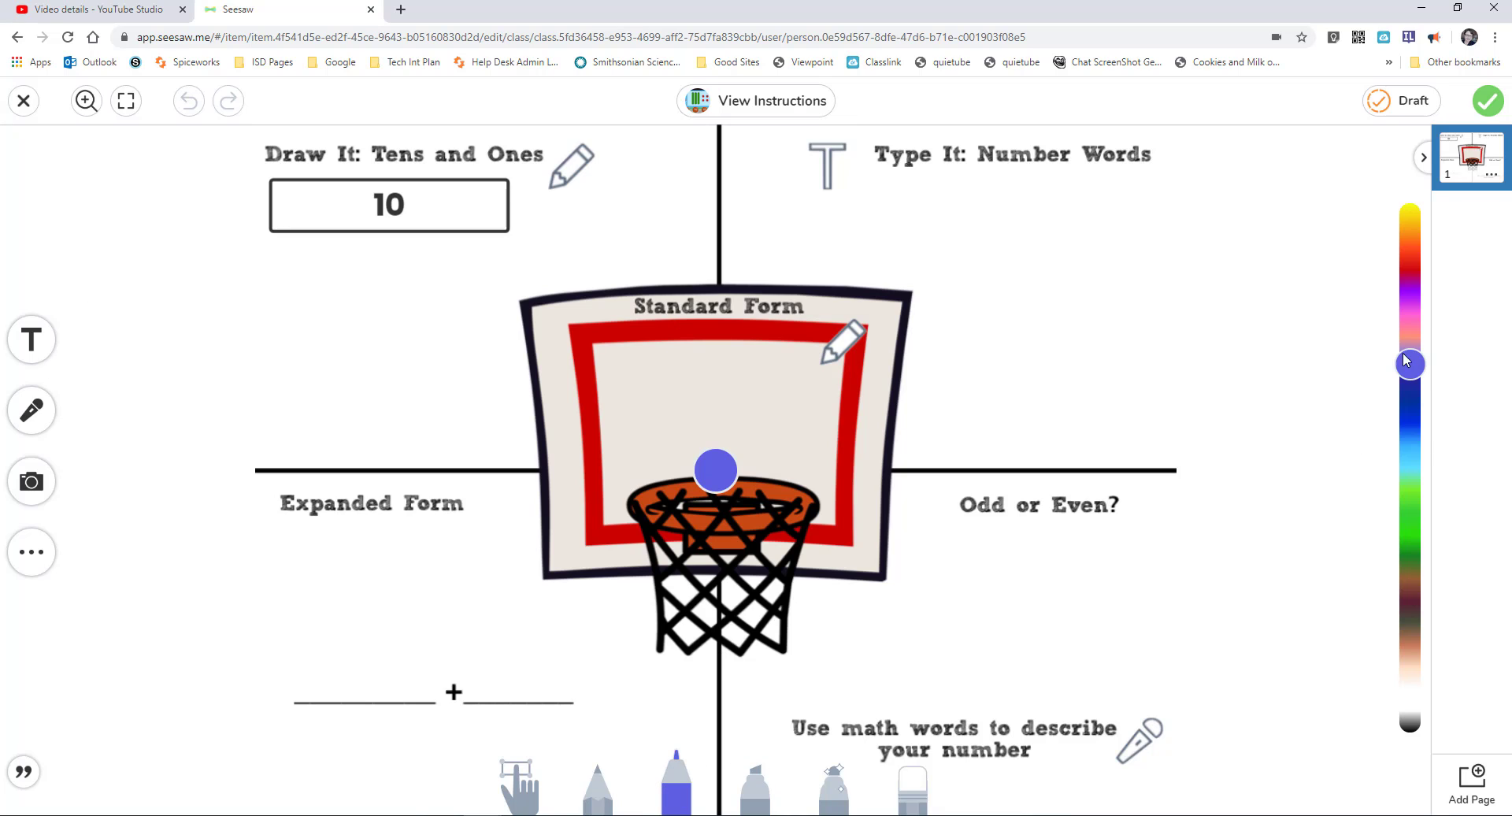
mouse_move(538, 132)
left_mouse_down()
mouse_move(487, 152)
mouse_move(515, 172)
mouse_move(544, 148)
mouse_move(534, 128)
left_mouse_up()
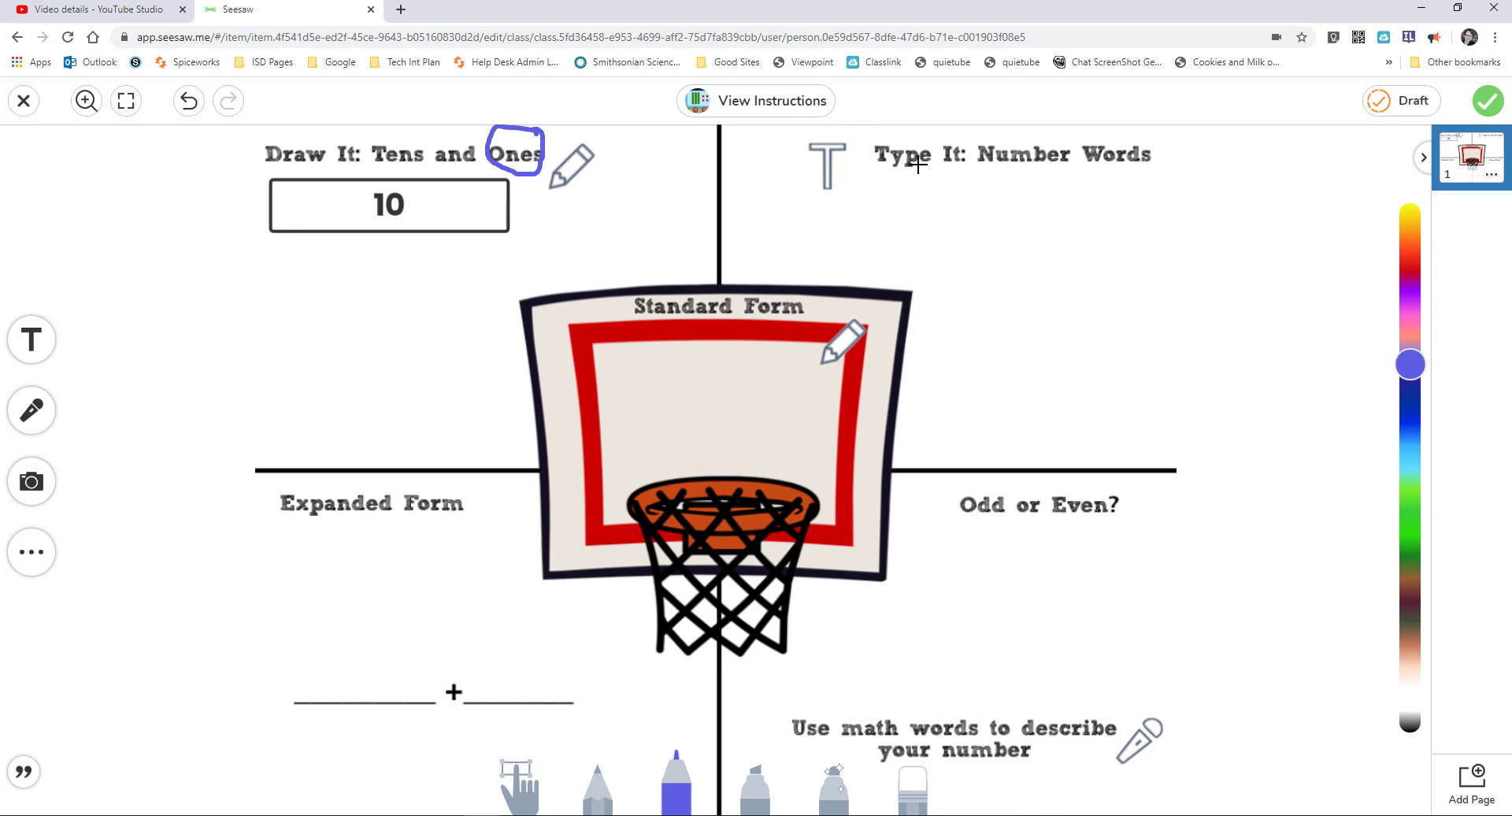
left_click_drag(883, 166, 1175, 170)
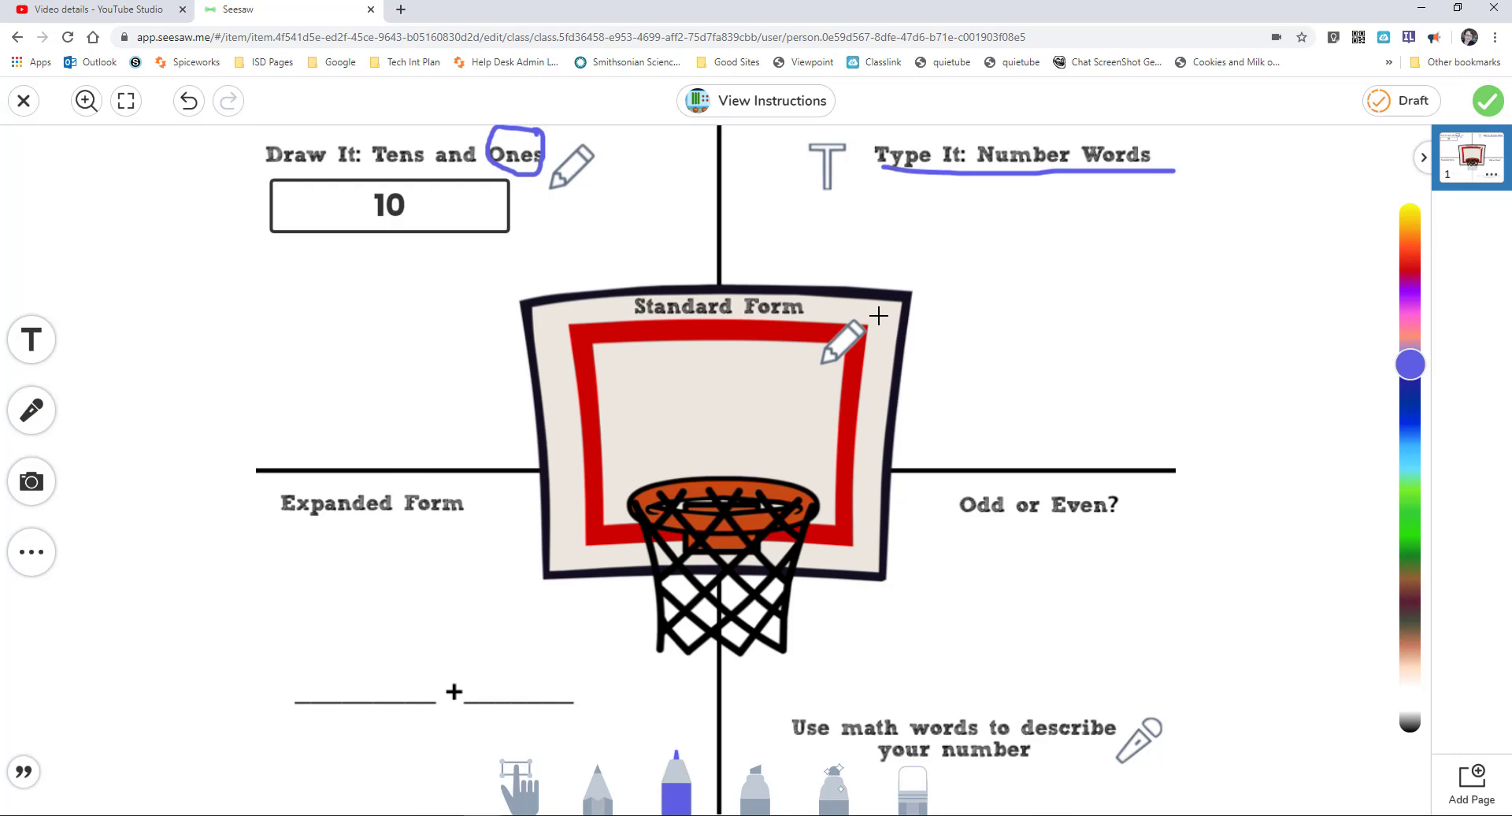
left_click(1488, 101)
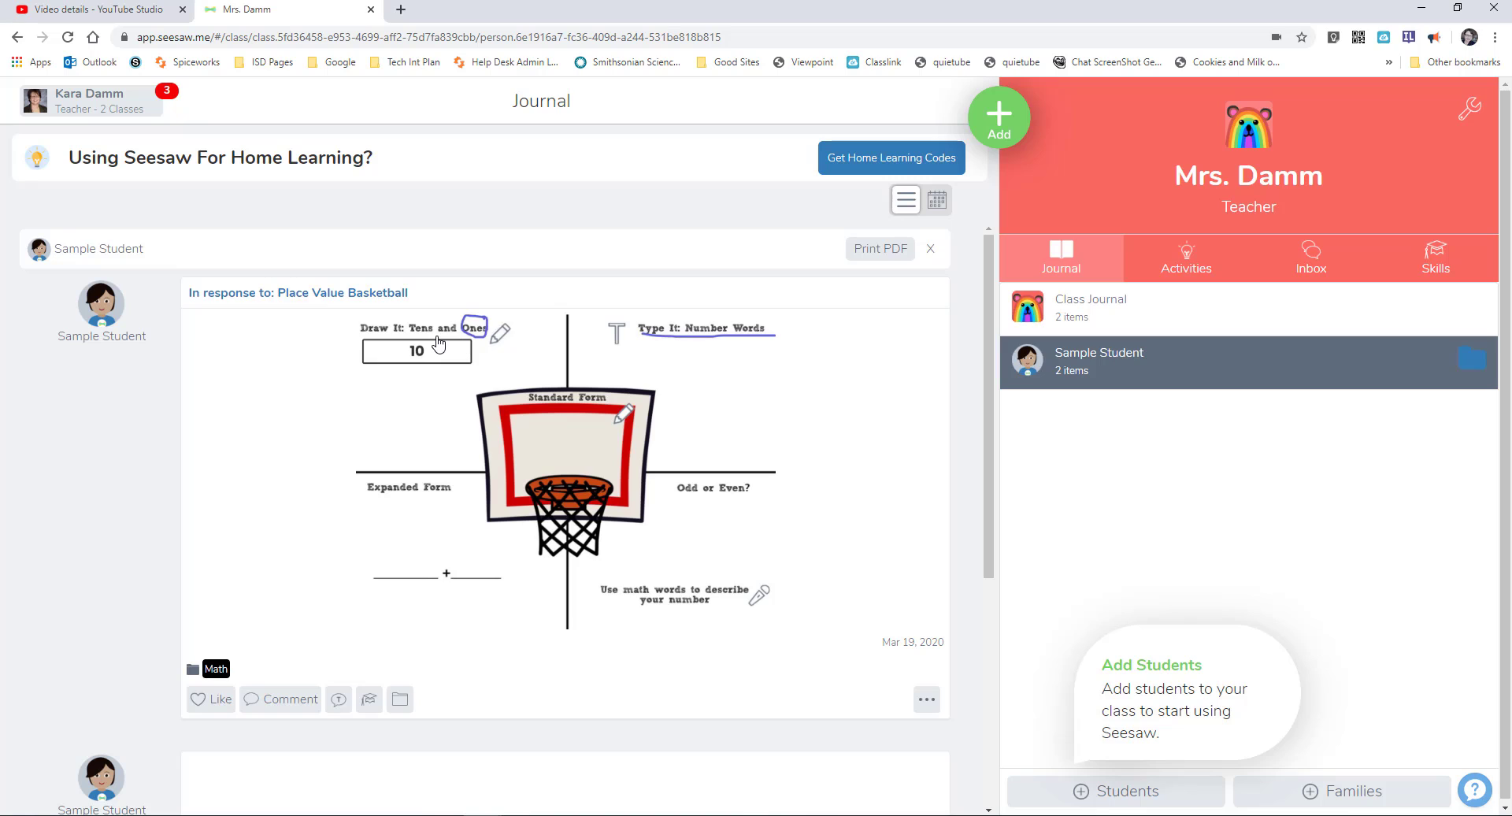
- Open the Activity Library for a new assignment and browse the school's 2nd Grade activities
left_click(996, 123)
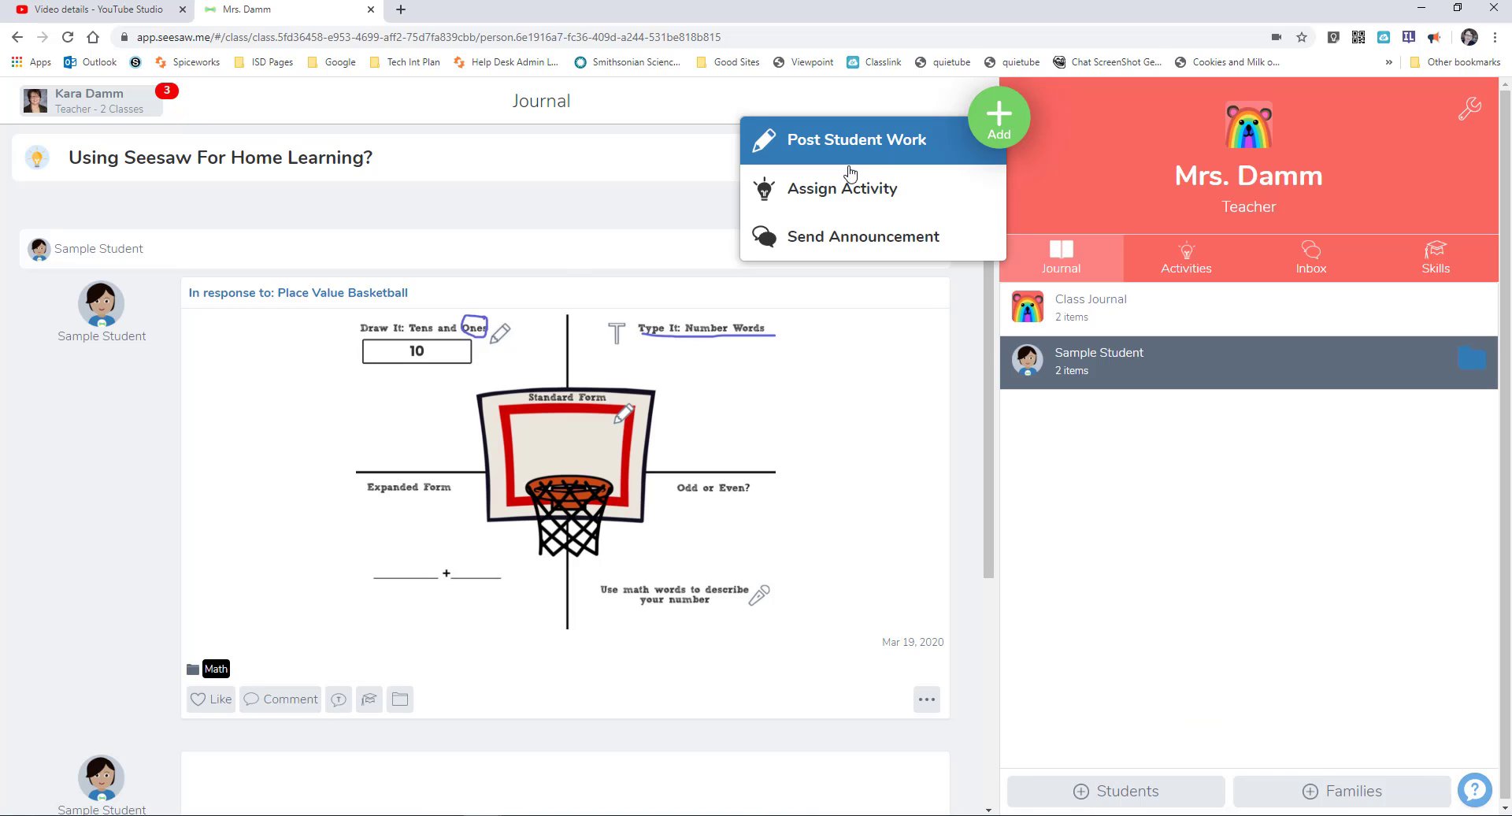
left_click(831, 187)
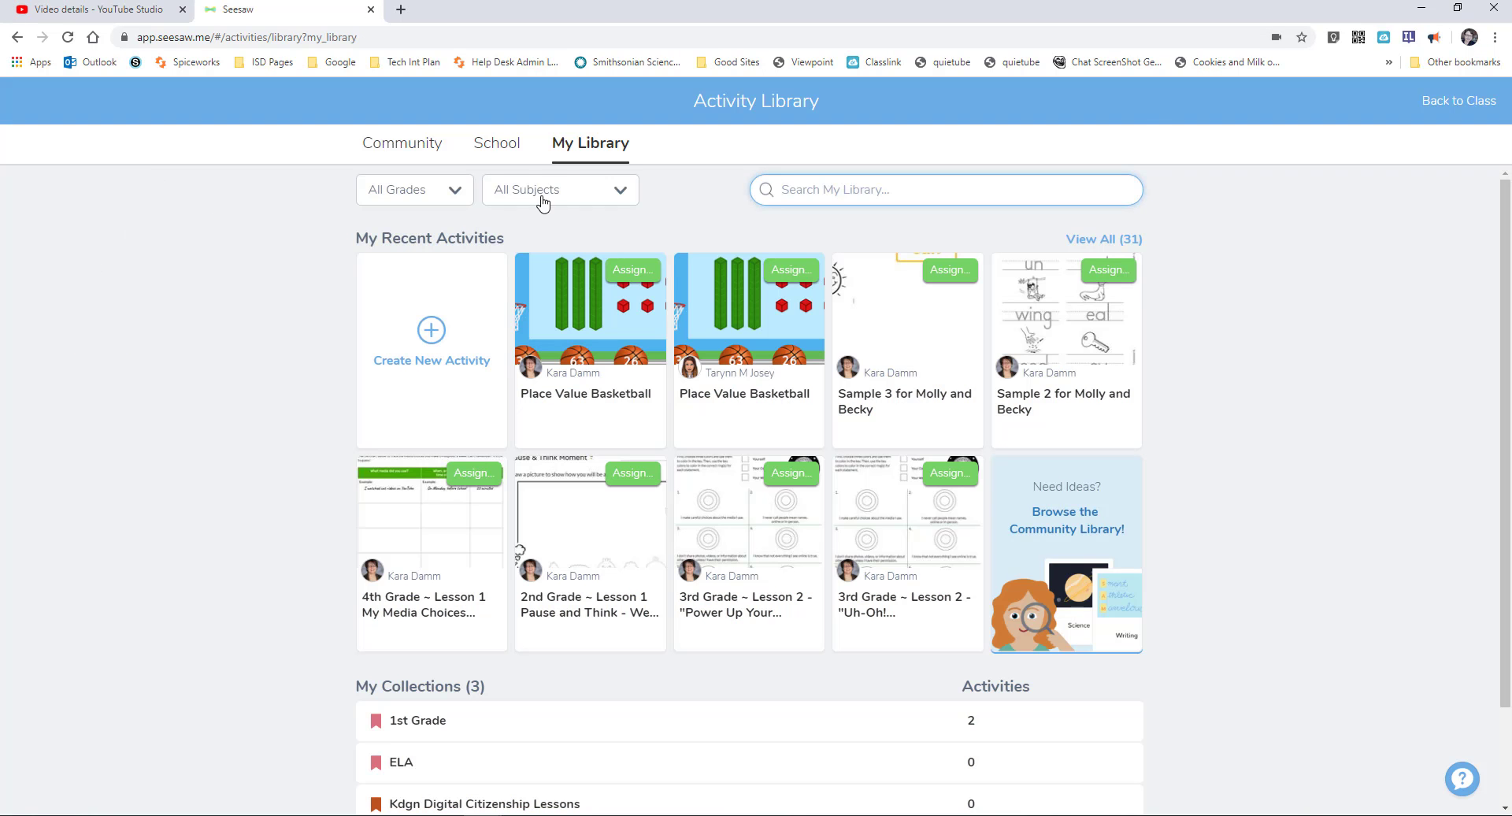
left_click(492, 153)
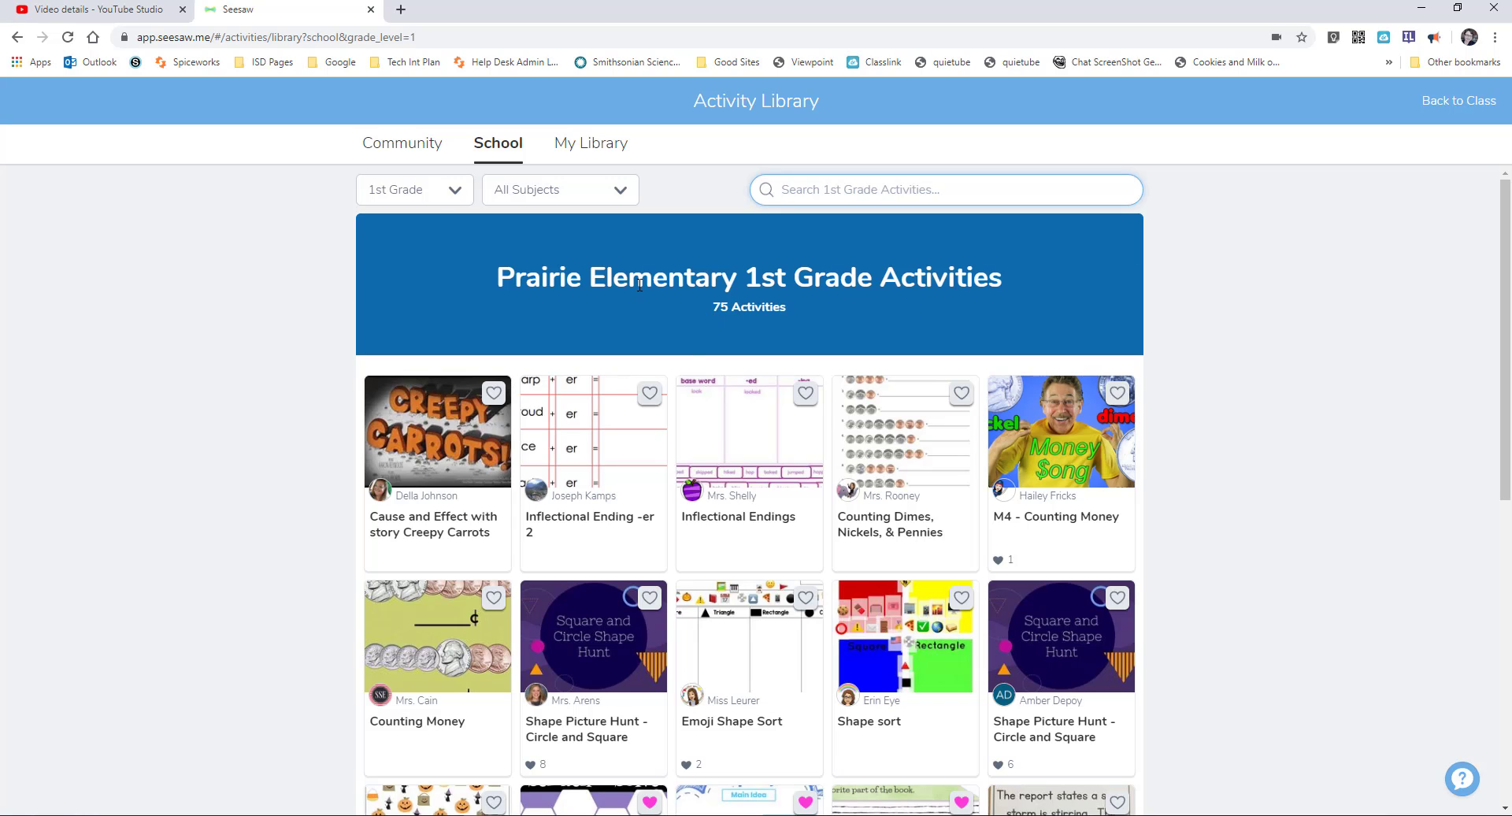
left_click(429, 194)
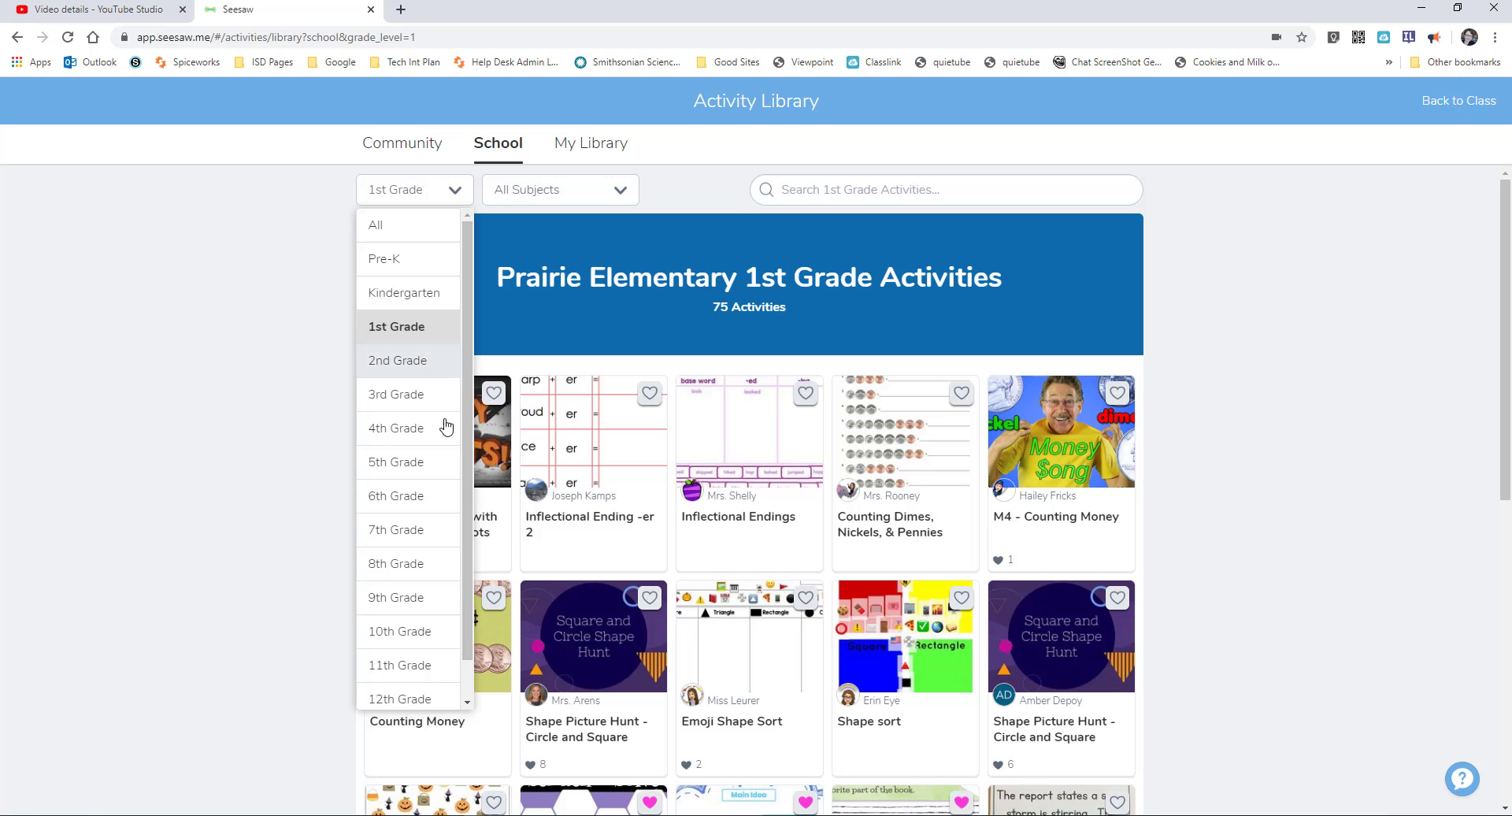
left_click(405, 360)
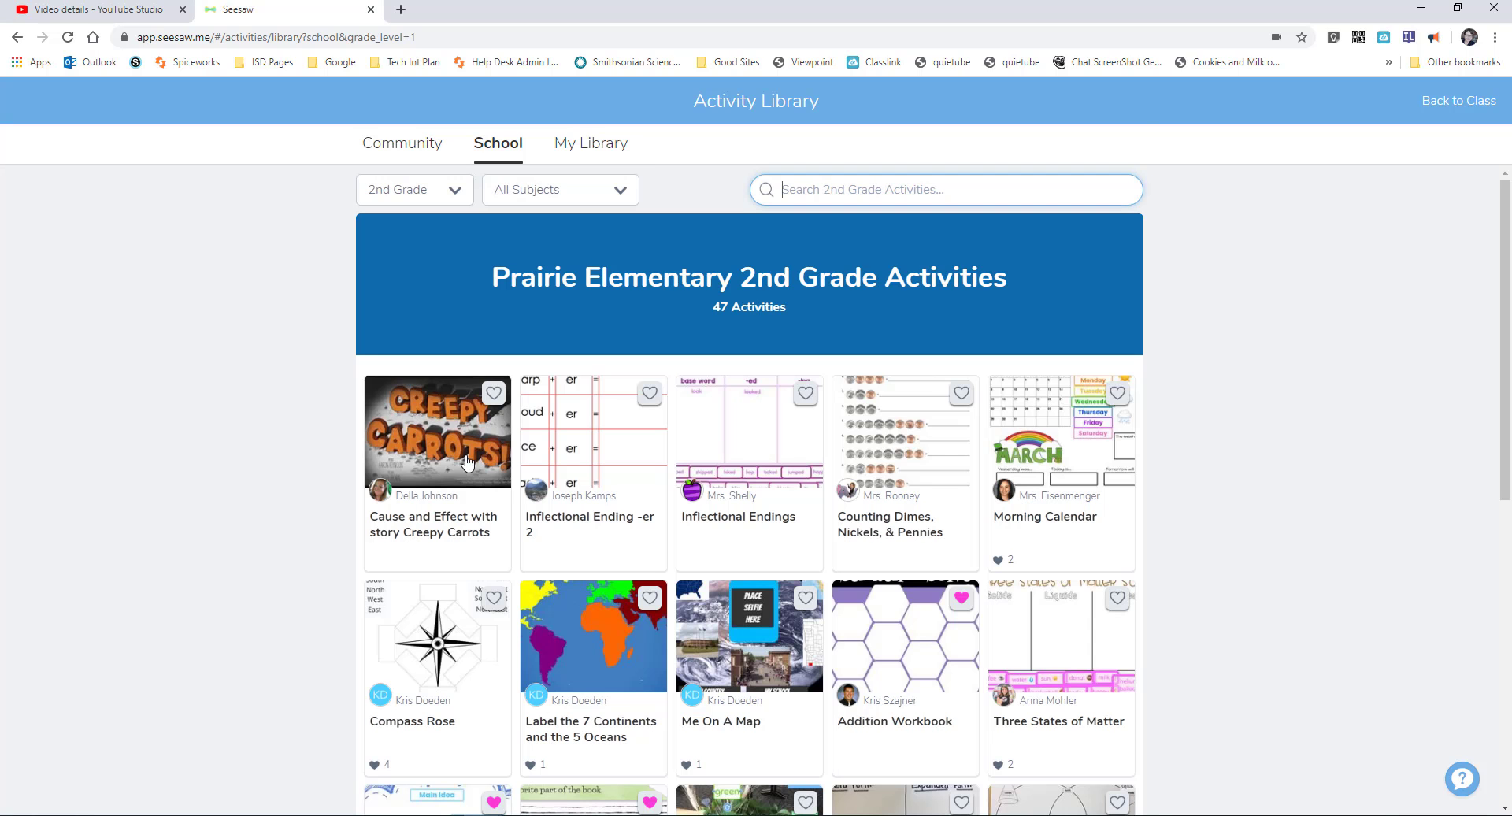
- Filter the school's activities to 1st Grade and the Writing subject
left_click(414, 194)
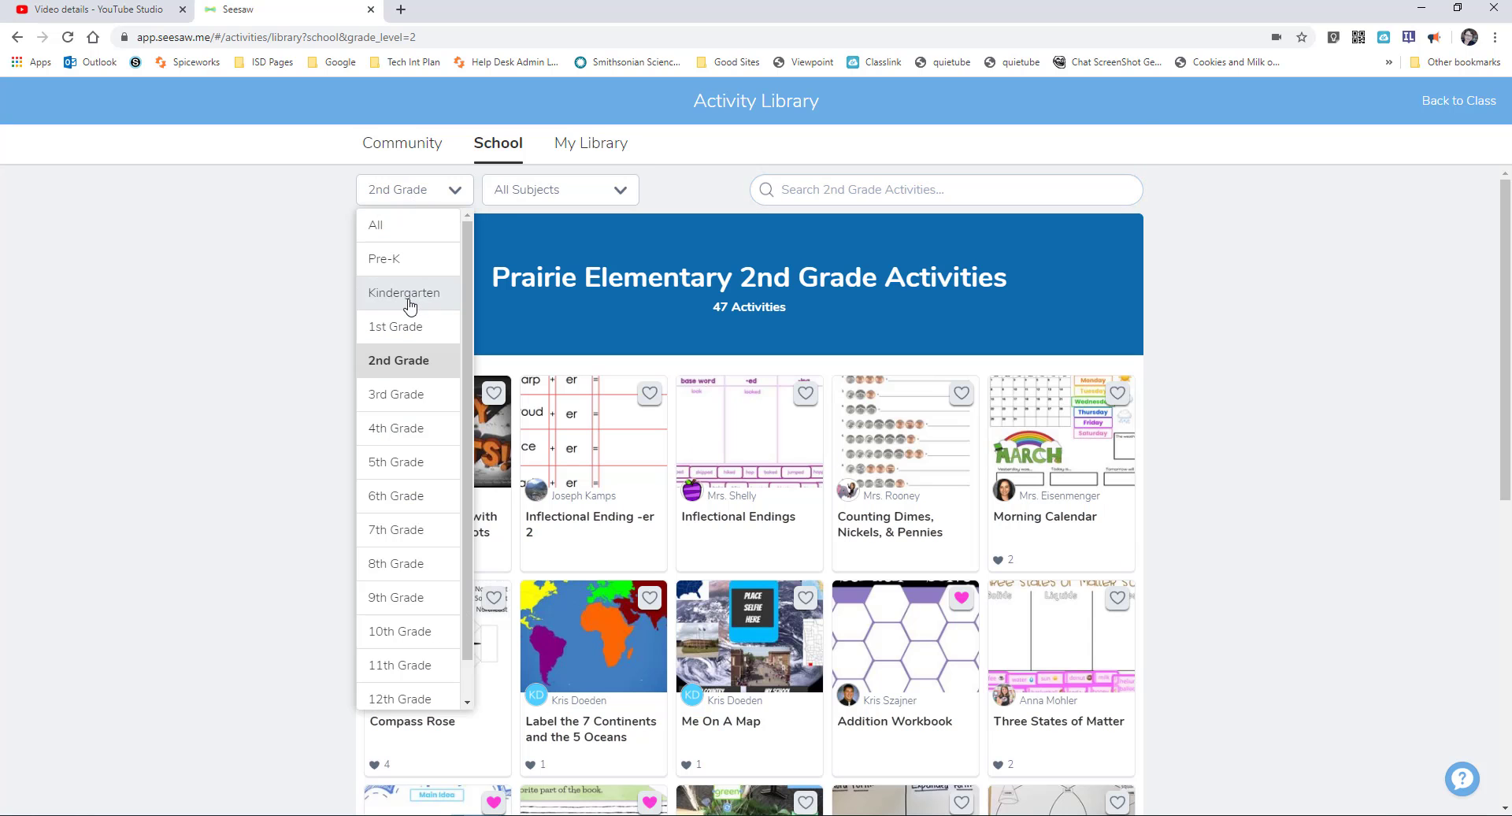
left_click(402, 326)
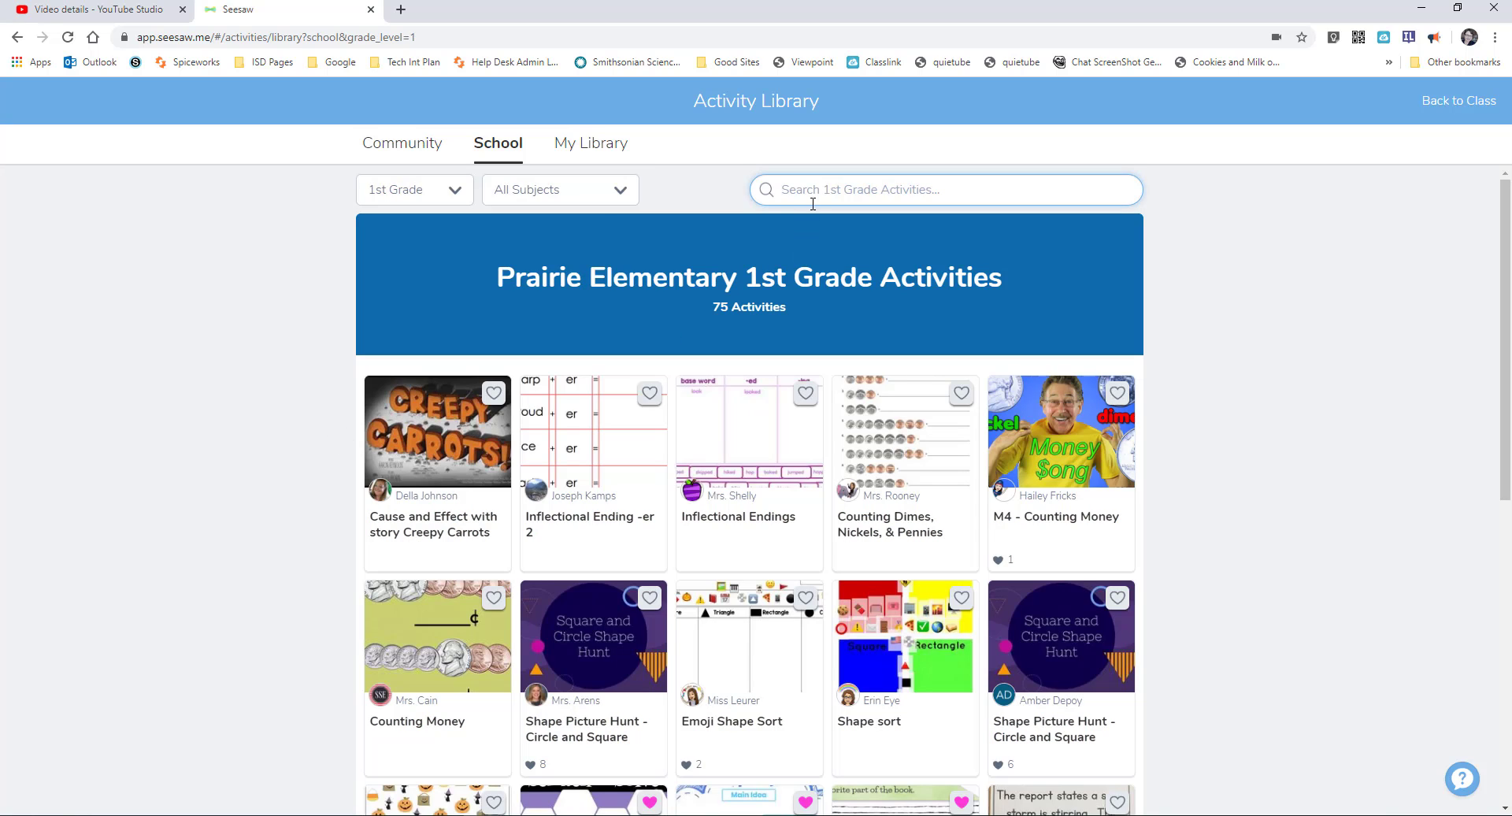
left_click(604, 198)
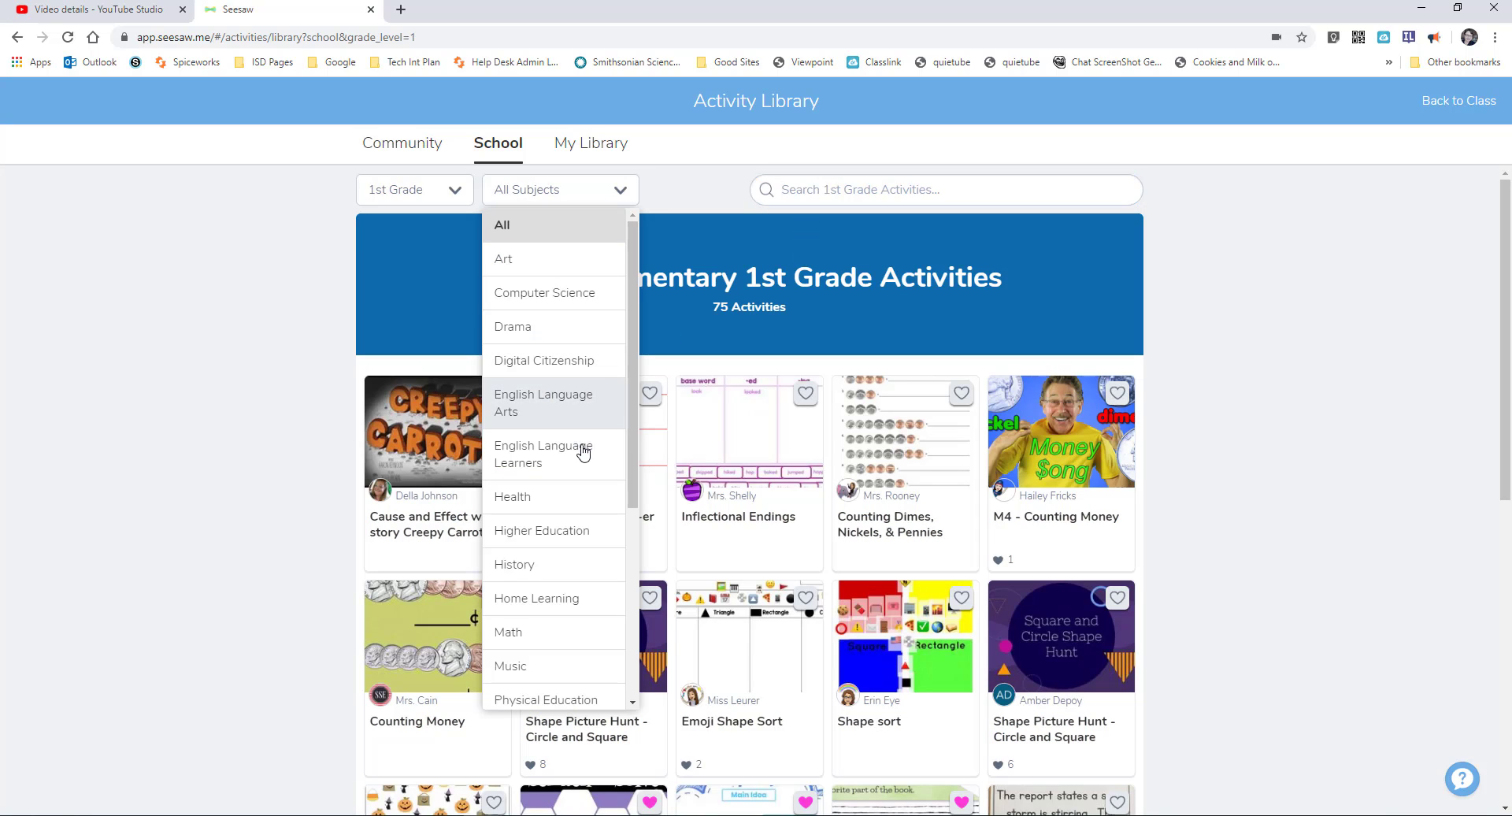
scroll(579, 495, "down", 4)
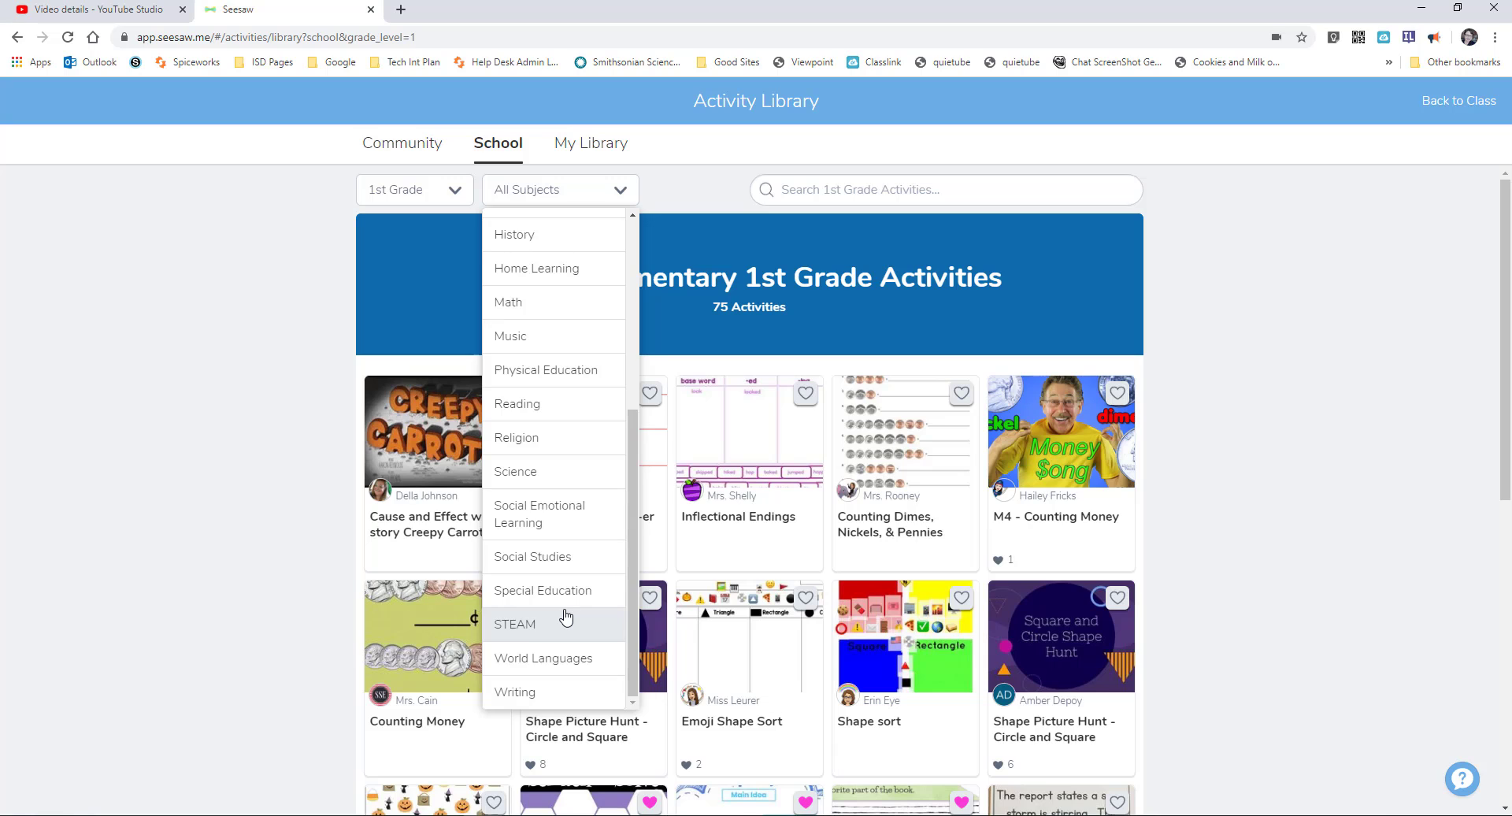
left_click(543, 692)
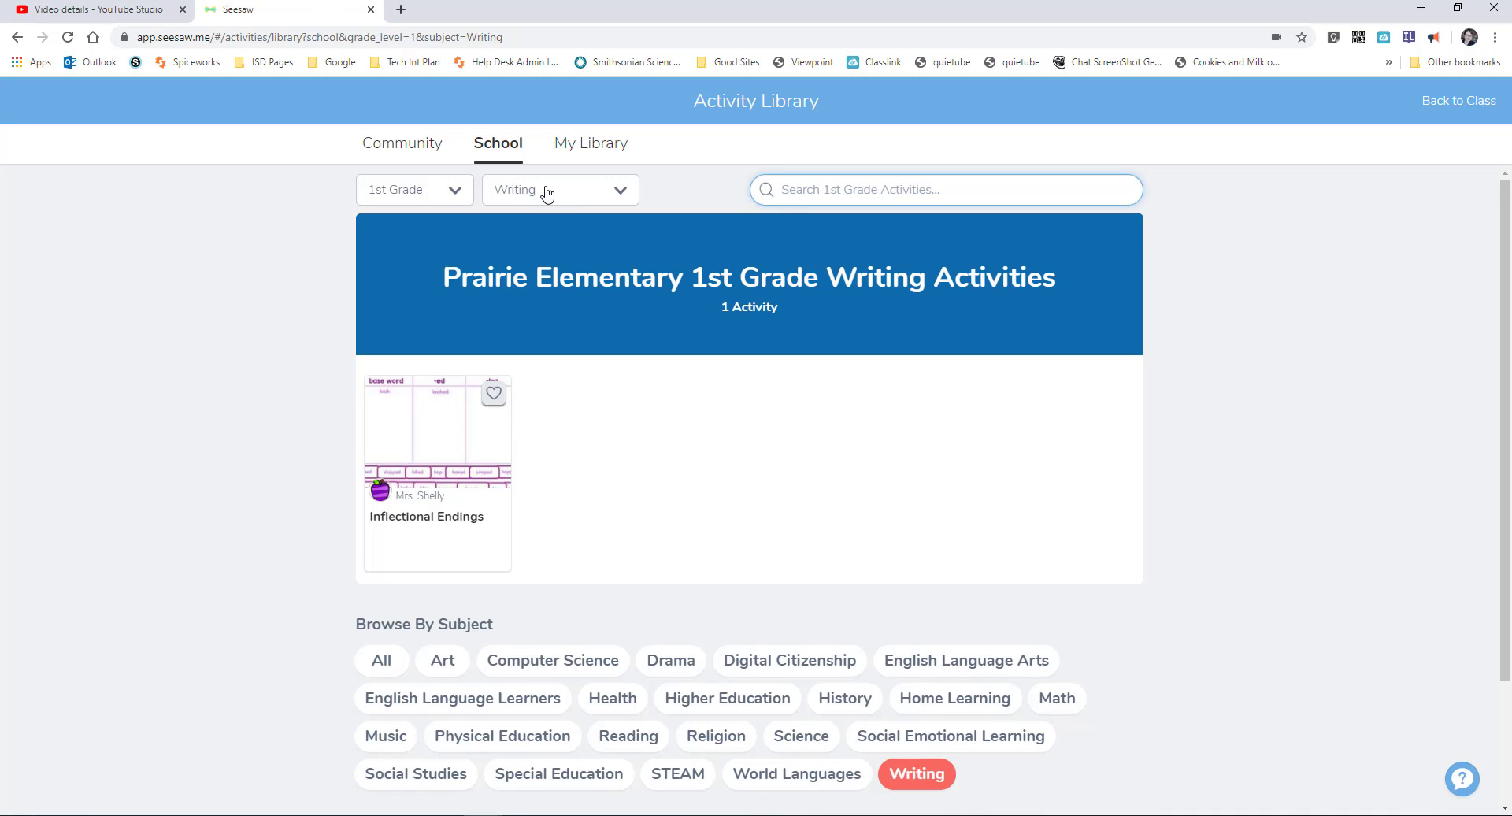
- View My Library and return to the activities assigned to the class
left_click(561, 144)
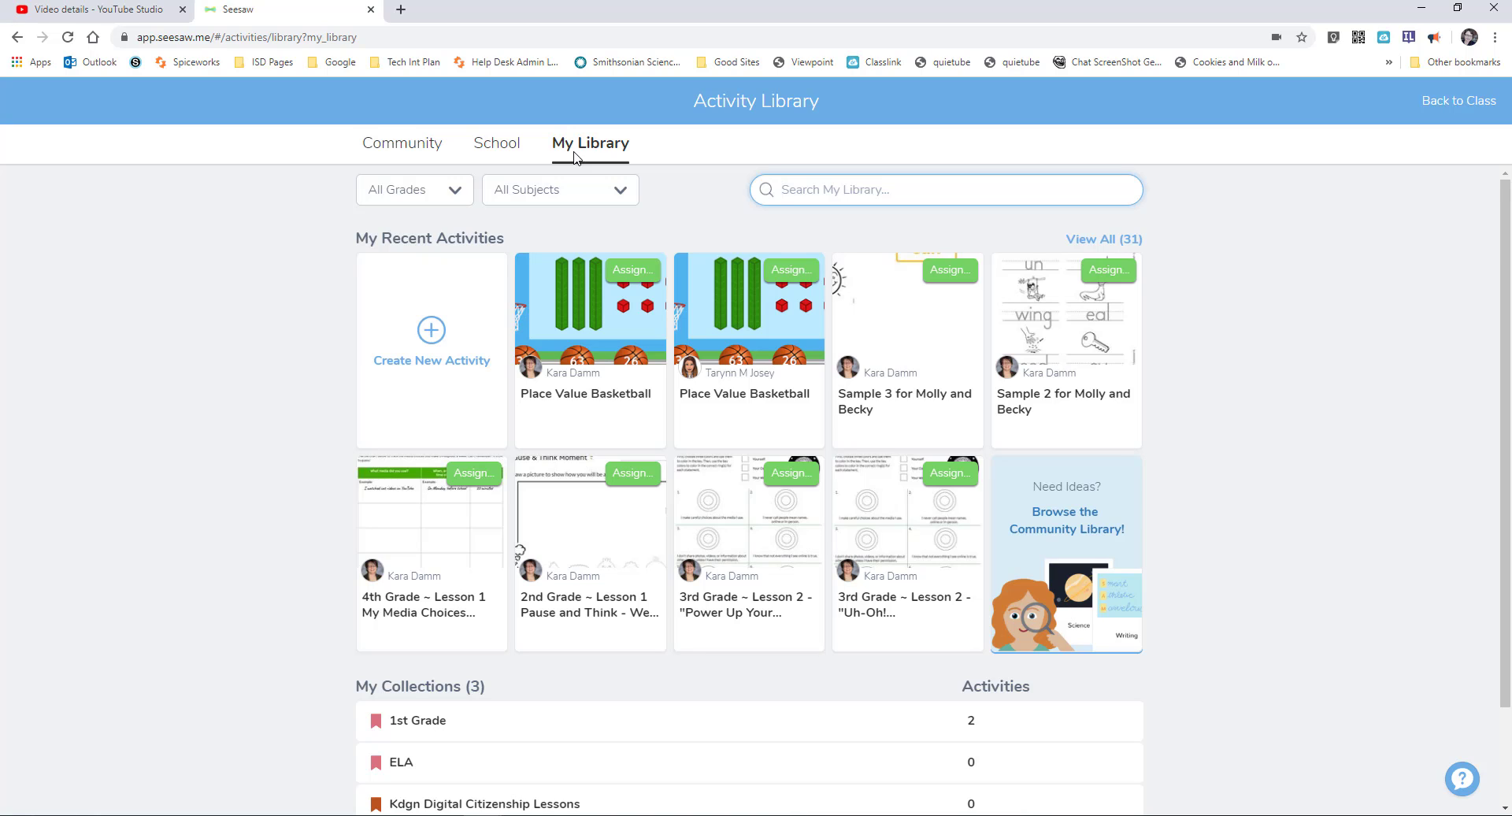
left_click(1458, 105)
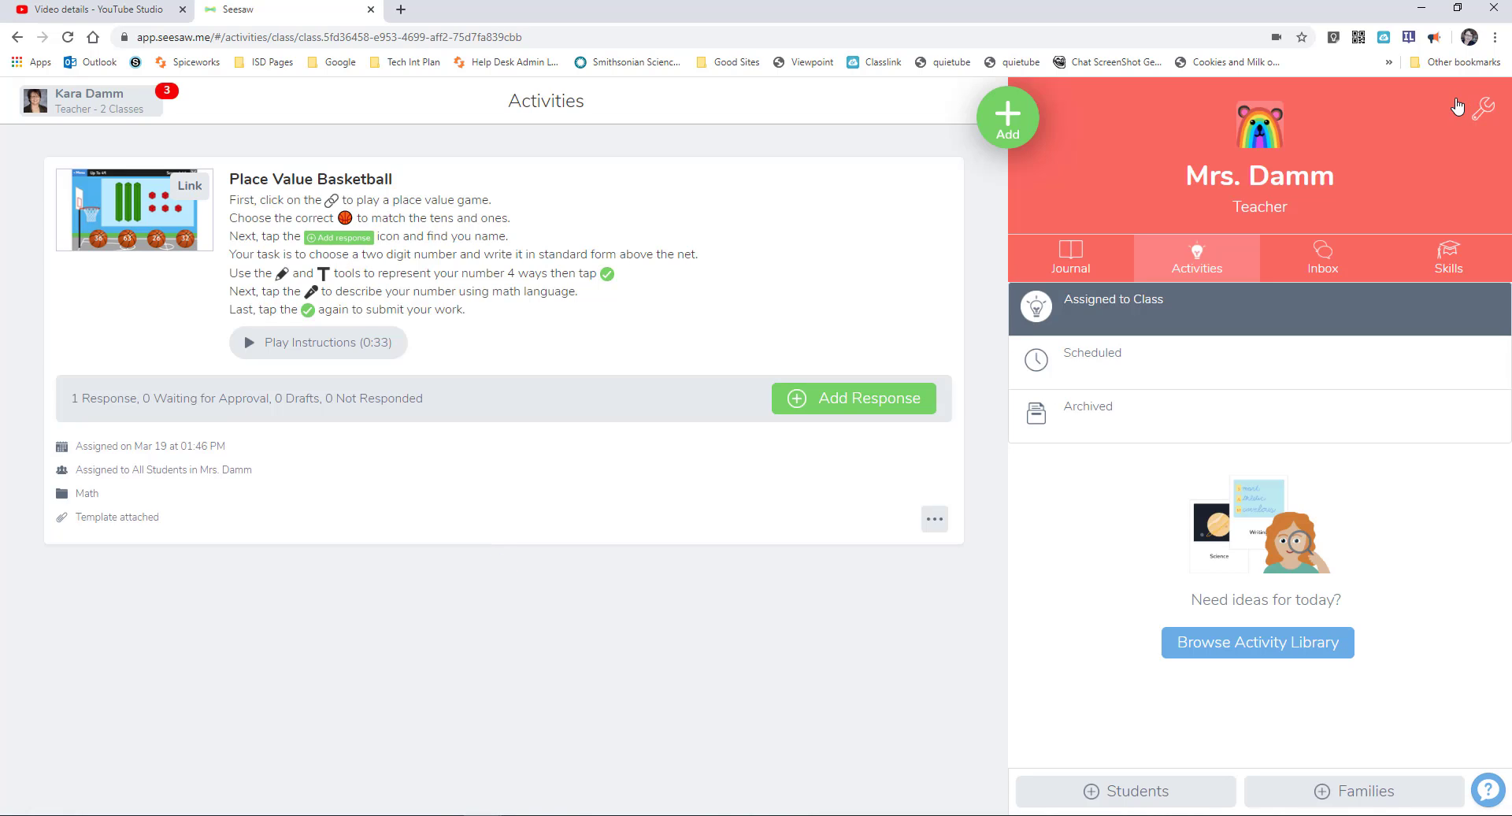
left_click(1183, 271)
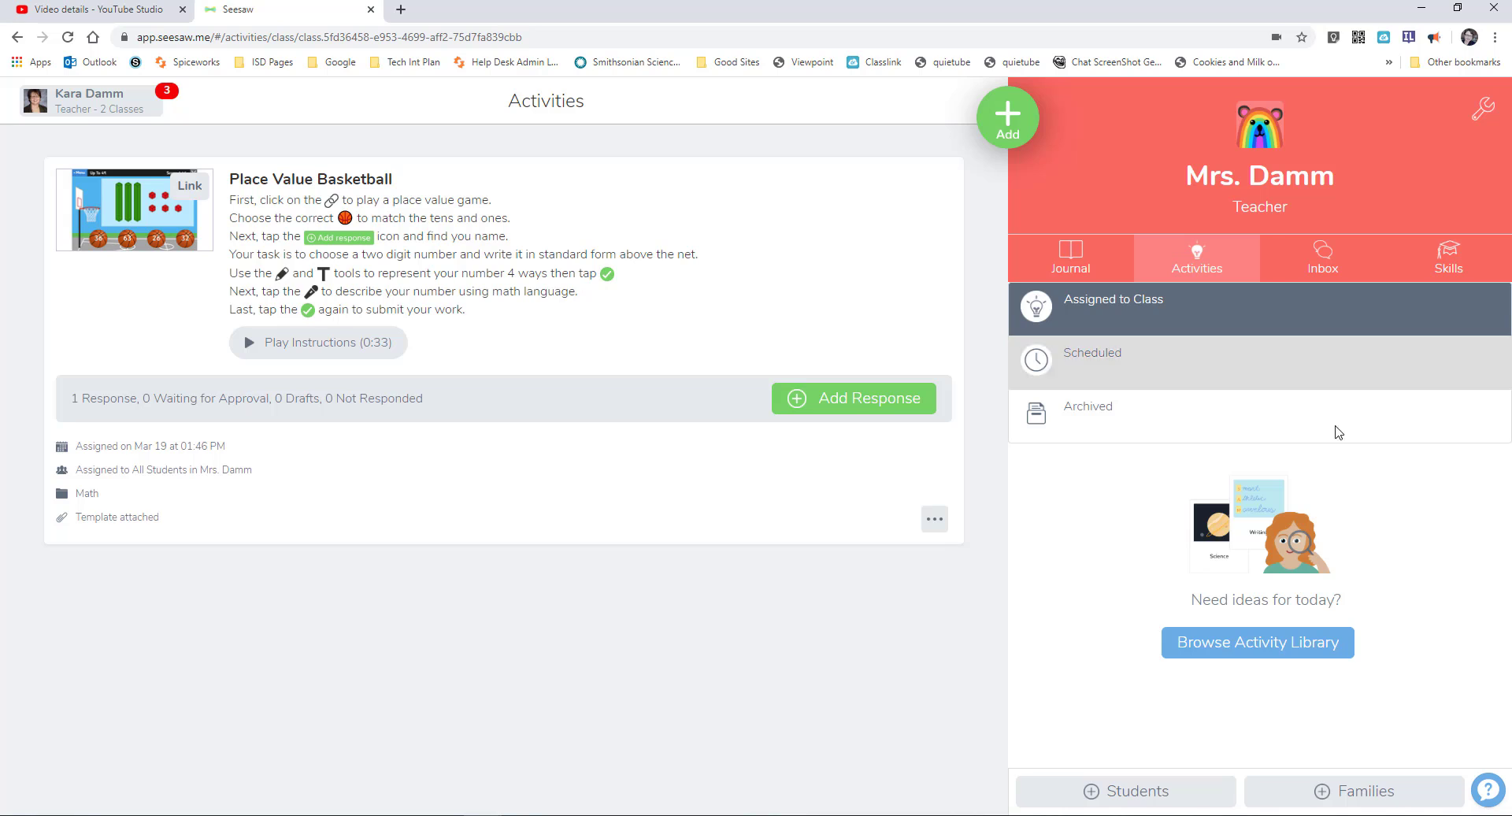
- Browse the 1st Grade Community activities and save Day 4 Language Arts CVC Words (Kindergarten Distance Learning) to My Library
left_click(1223, 654)
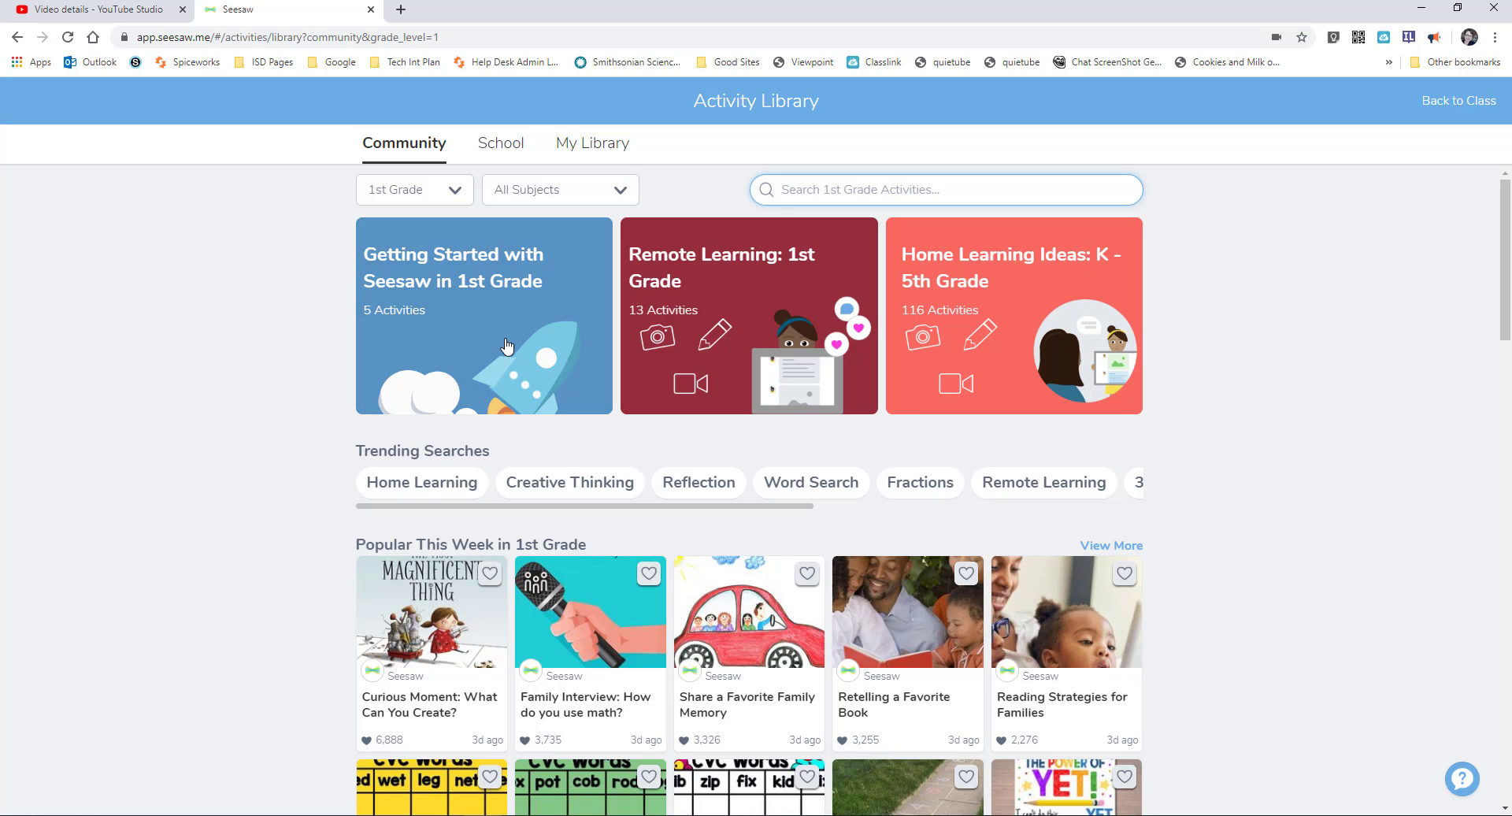
scroll(756, 488, "down", 10)
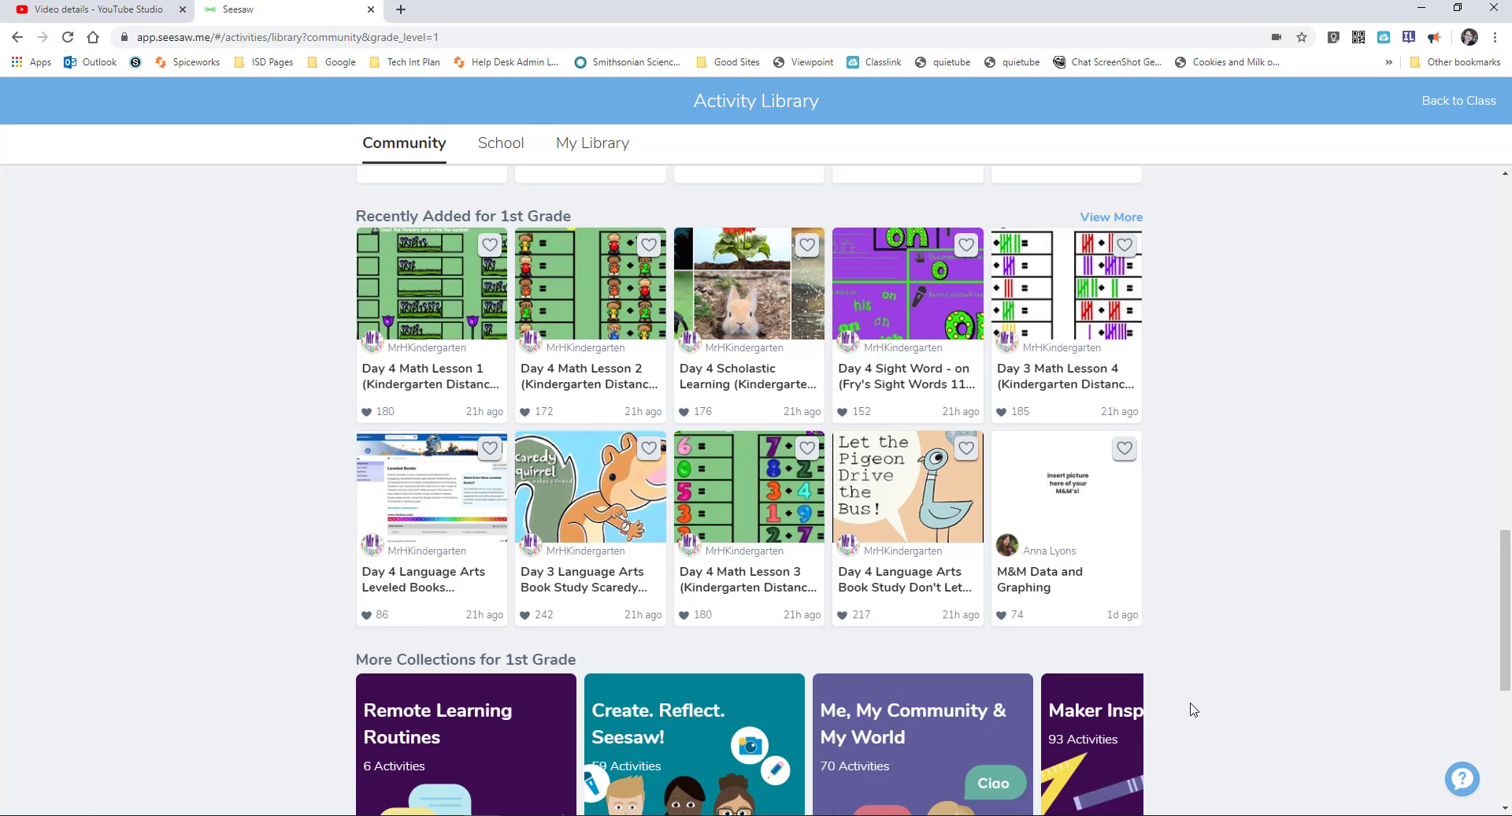
scroll(1191, 708, "up", 10)
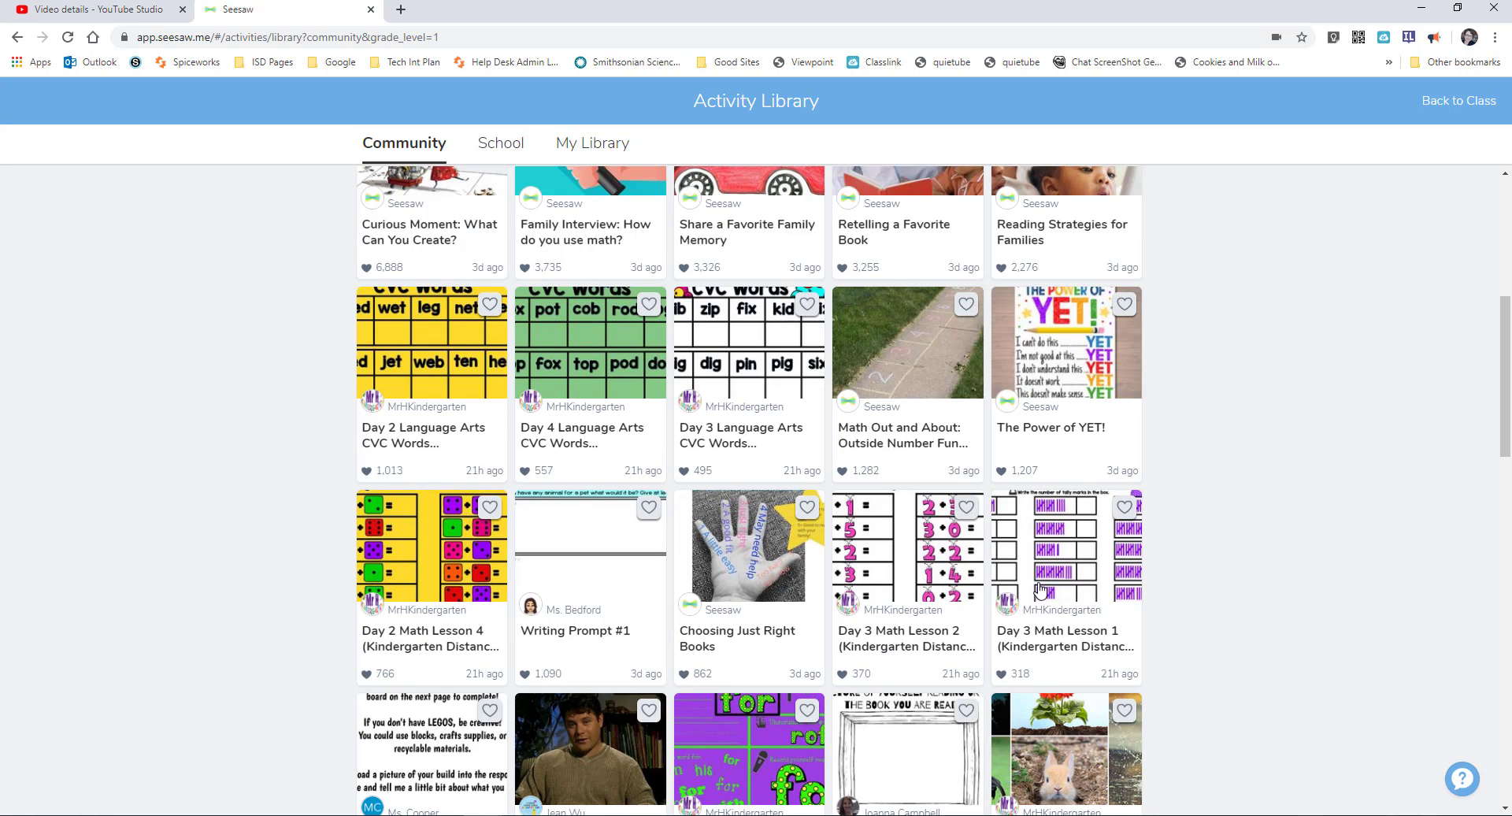
left_click(608, 363)
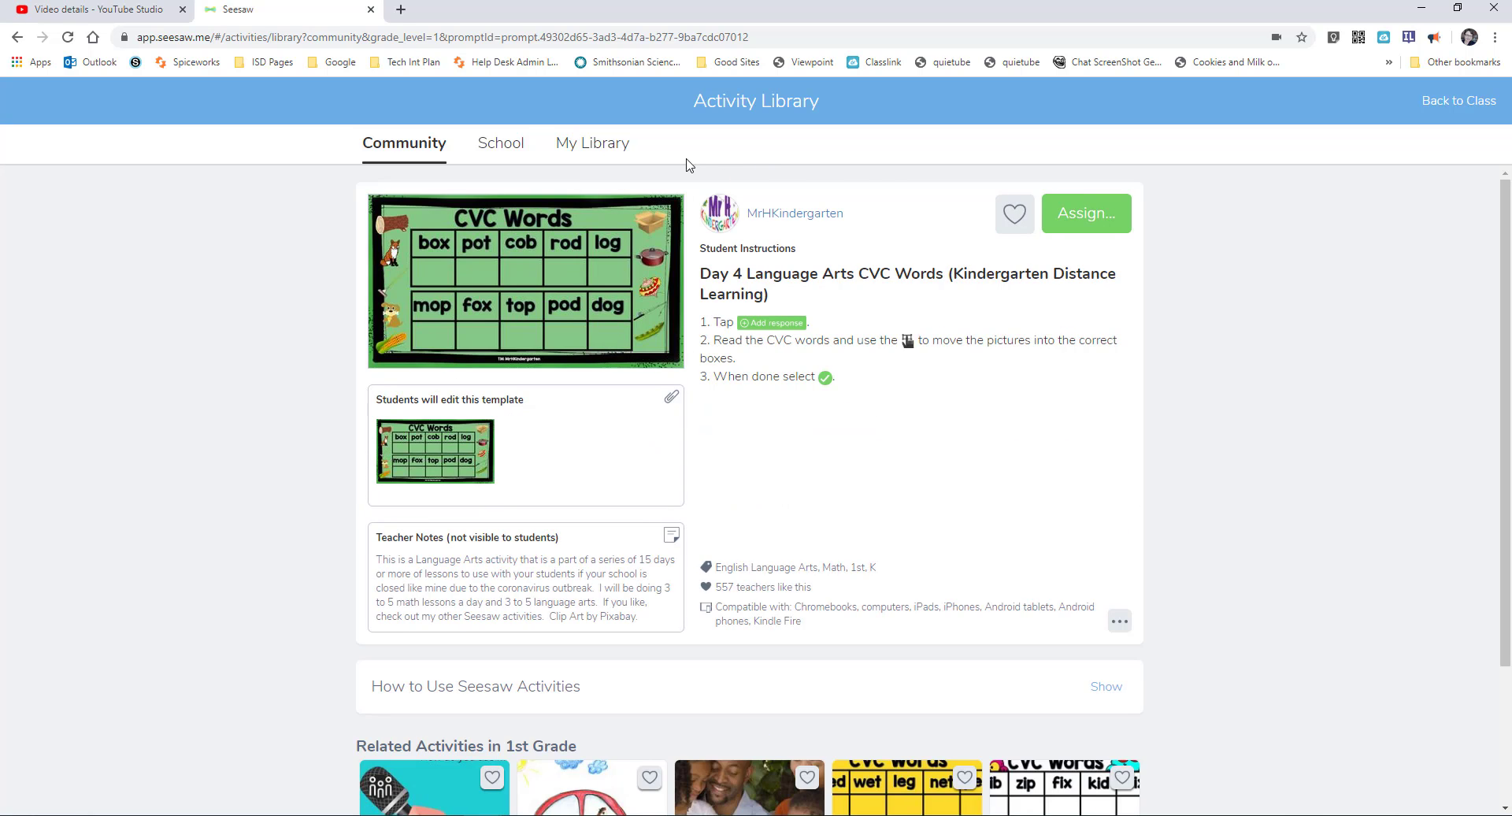
left_click(1014, 221)
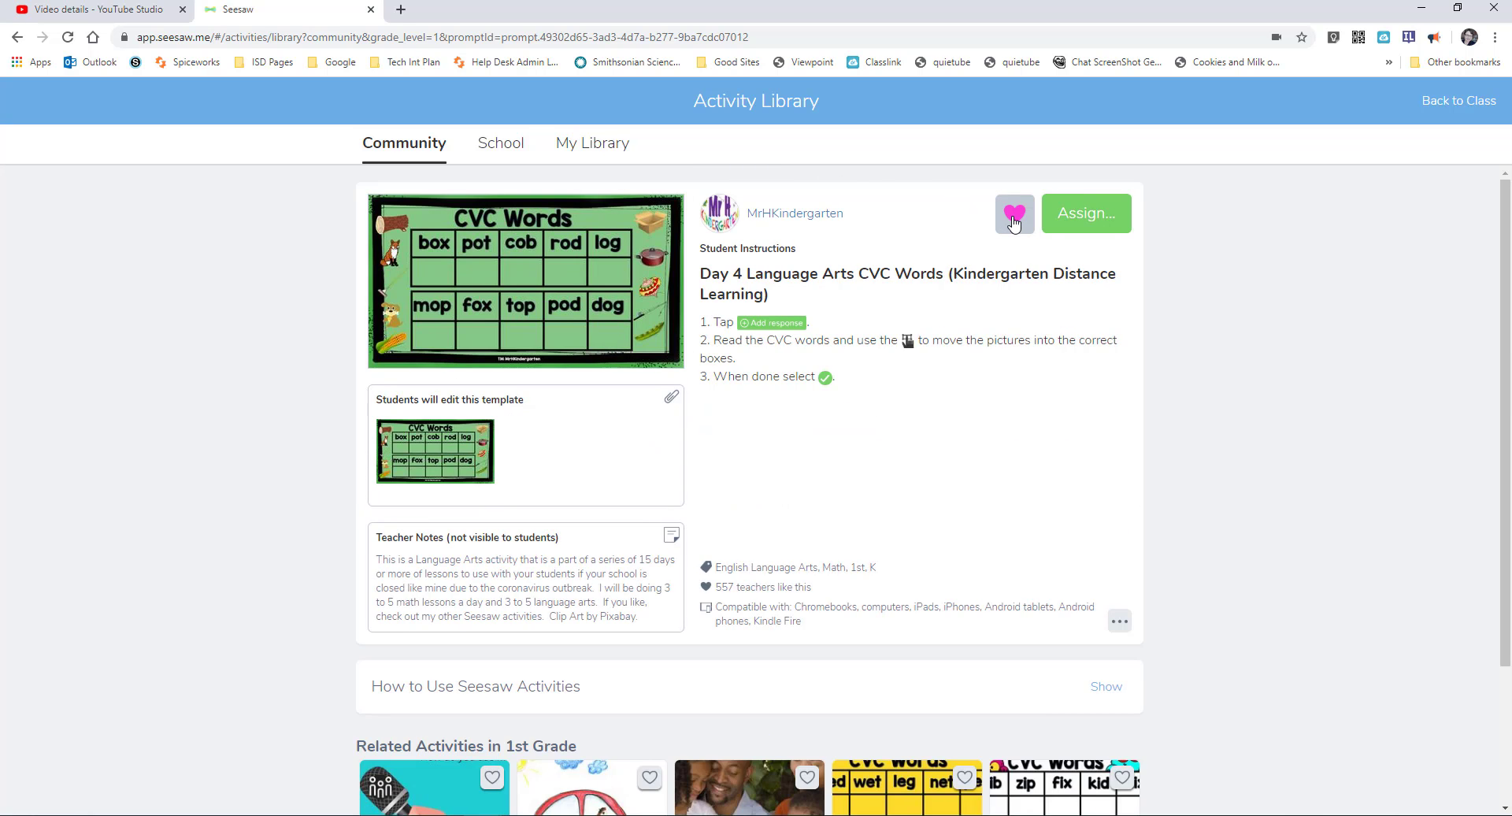
left_click(1014, 224)
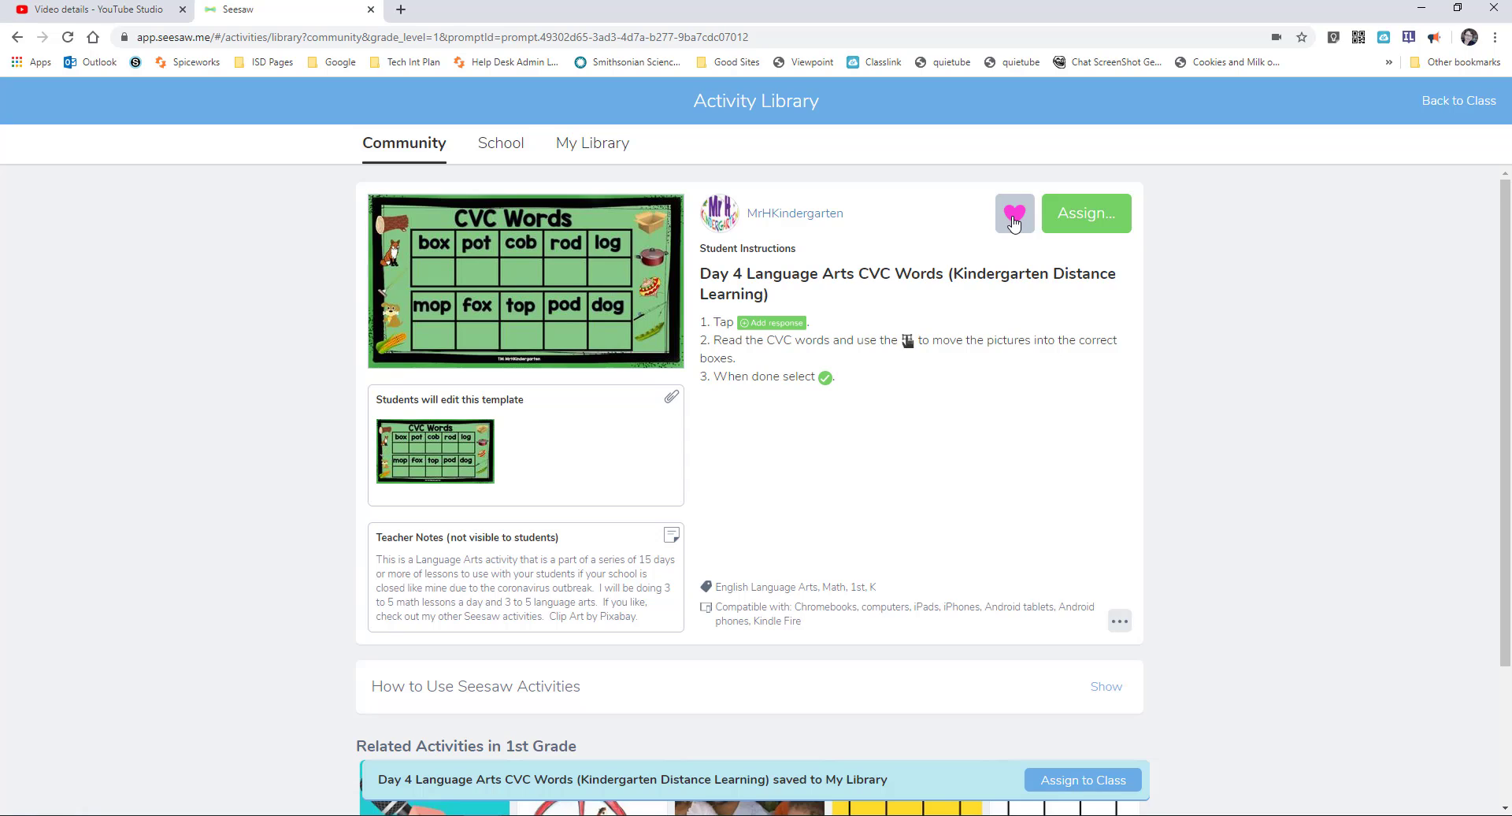
- Copy the Day 4 Language Arts CVC Words activity in My Library, save the copy unchanged, and return to the Community activities
left_click(581, 149)
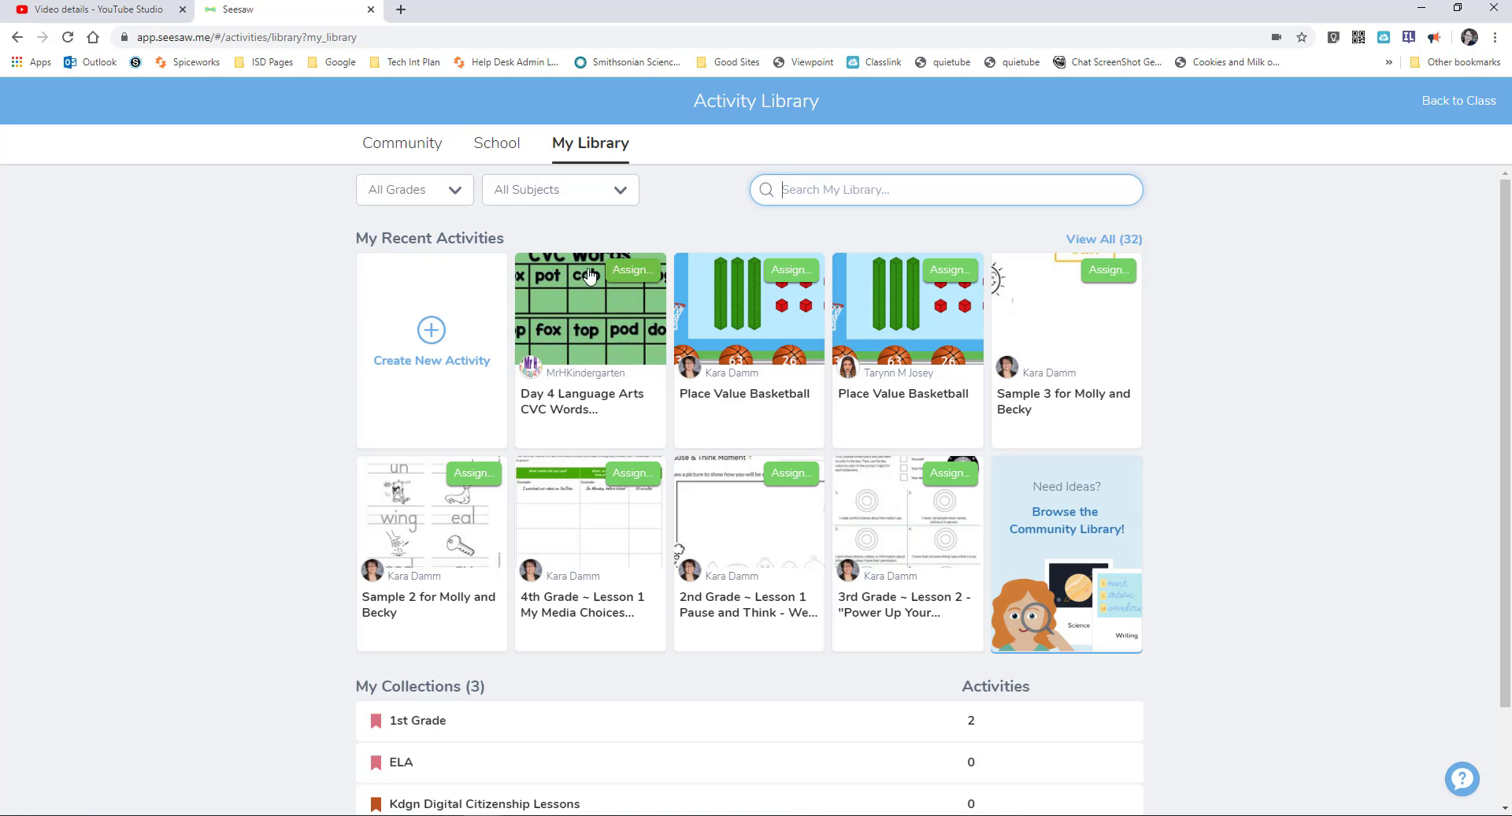
left_click(586, 337)
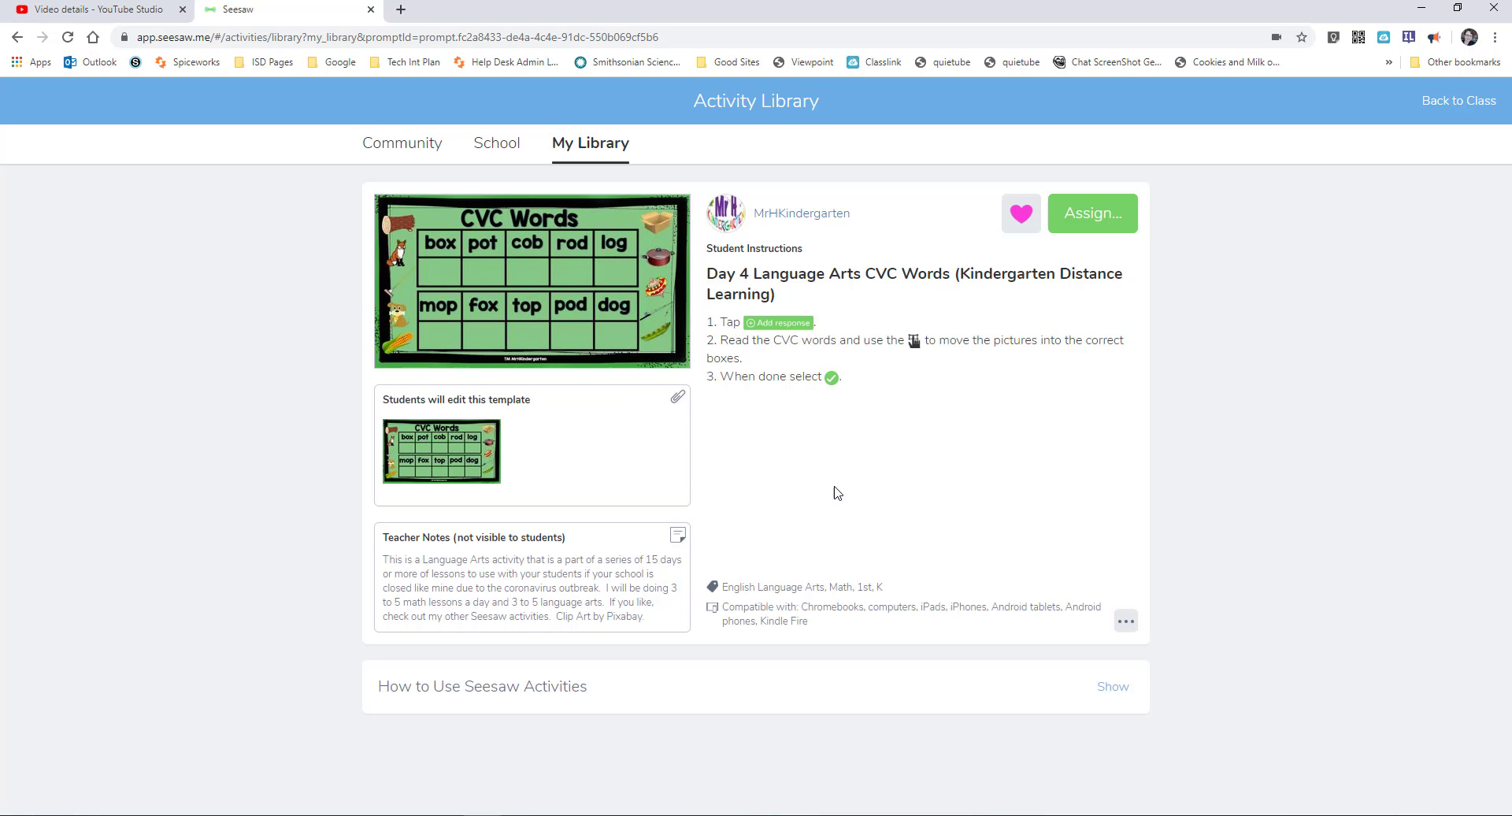
left_click(1126, 623)
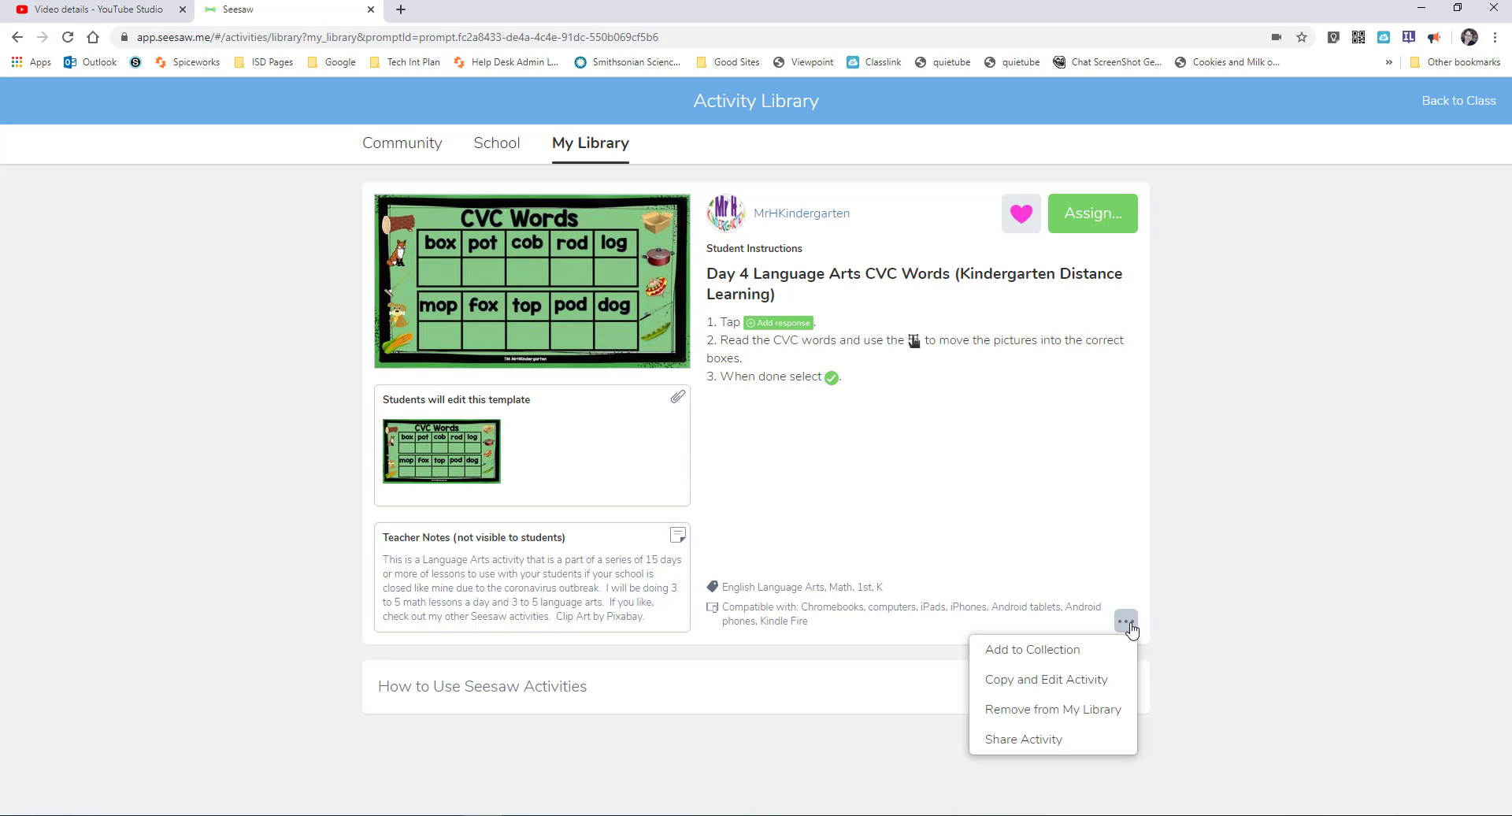
left_click(1094, 681)
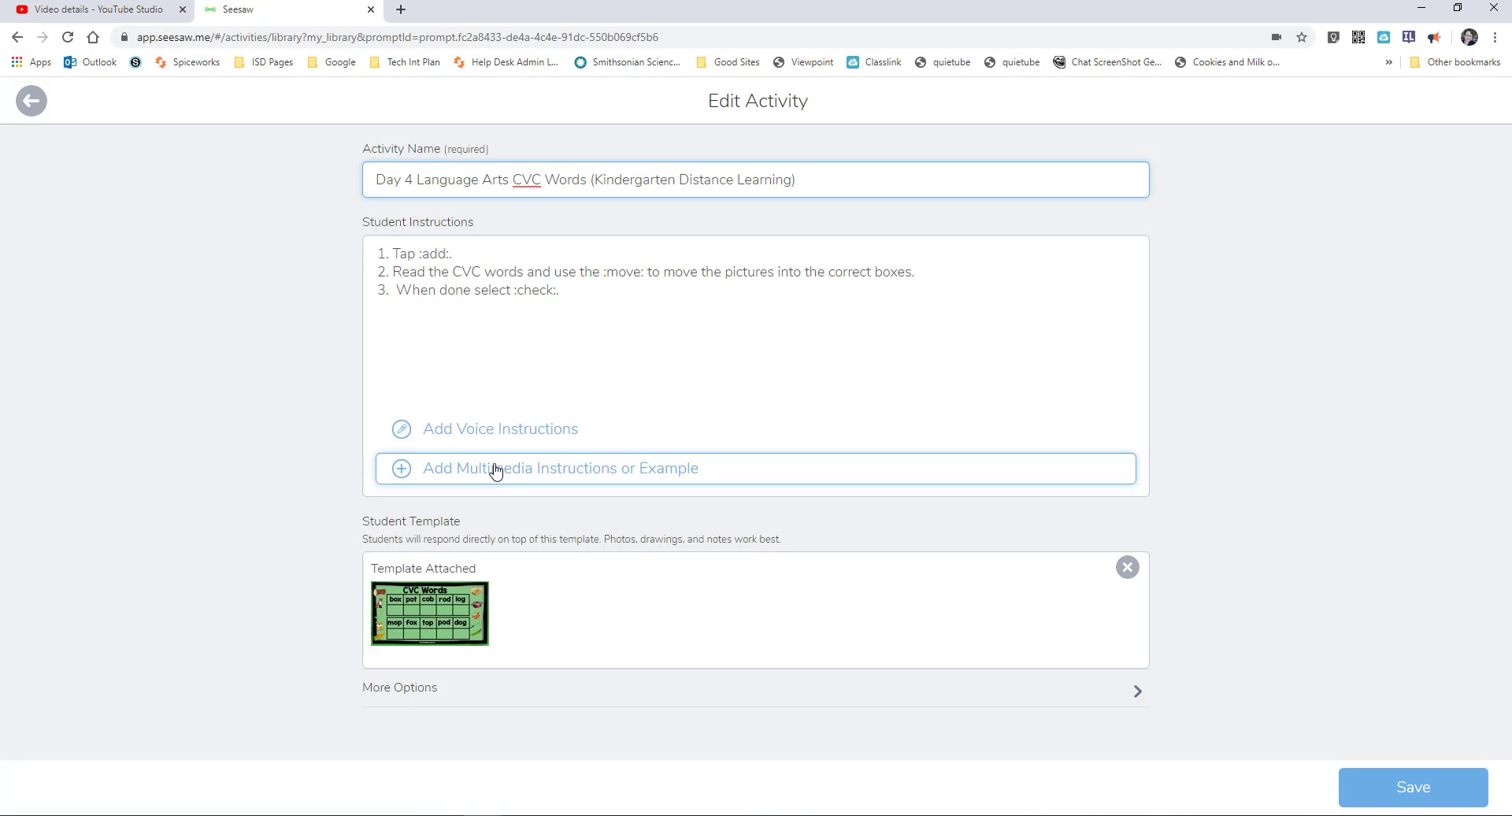
left_click(1394, 788)
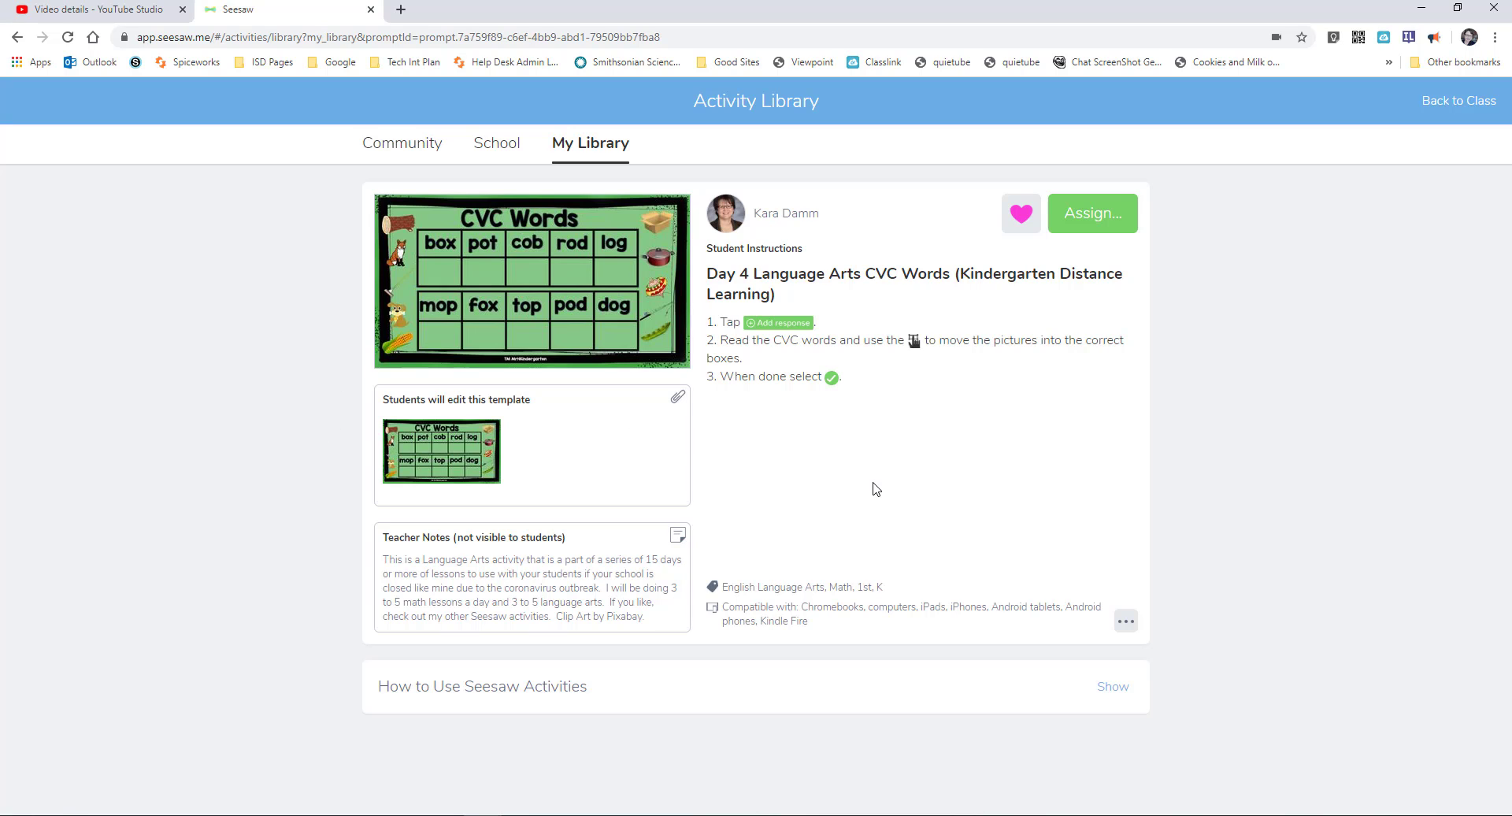
left_click(418, 149)
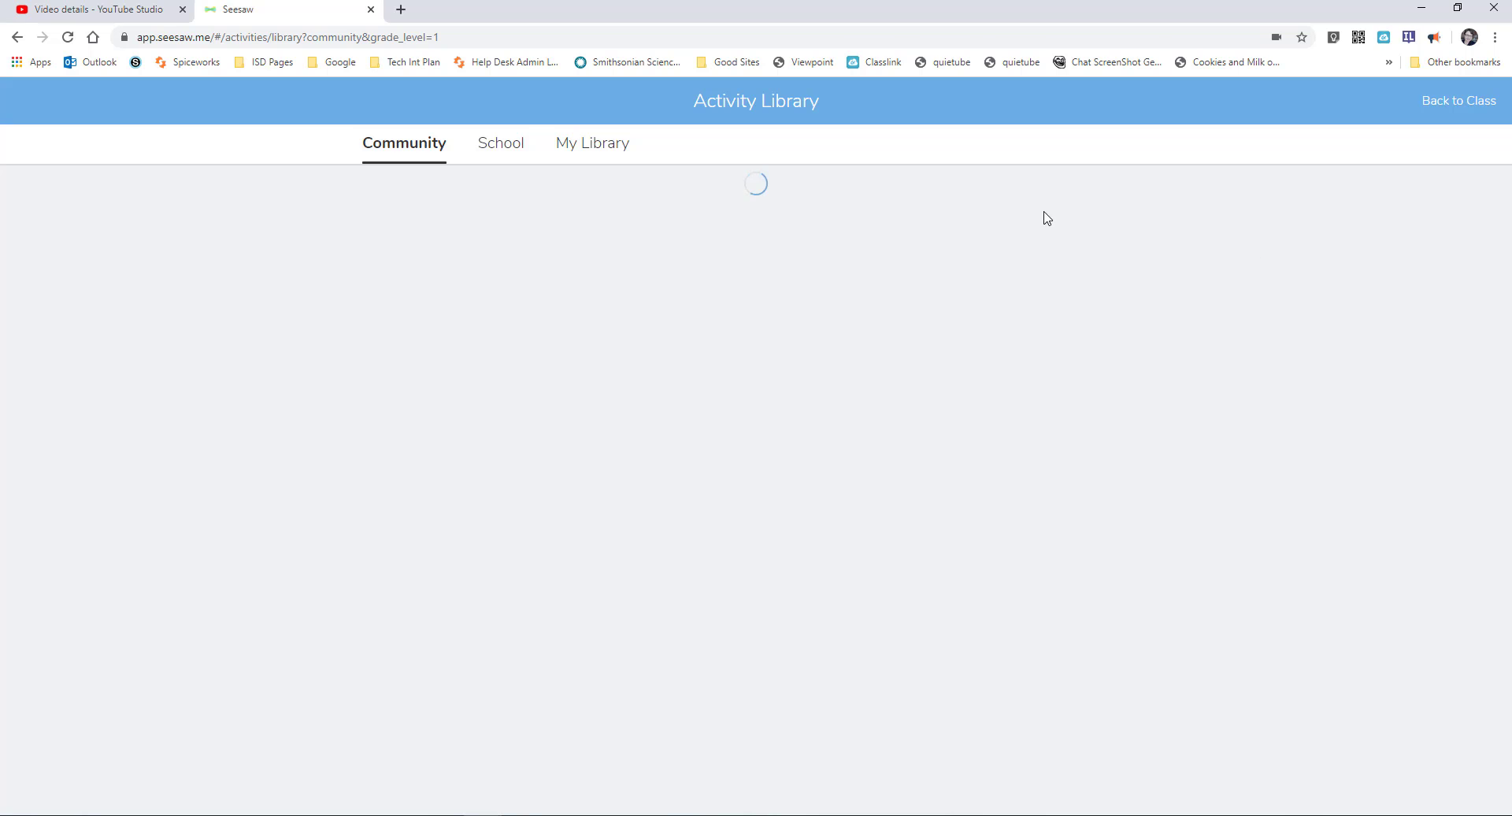